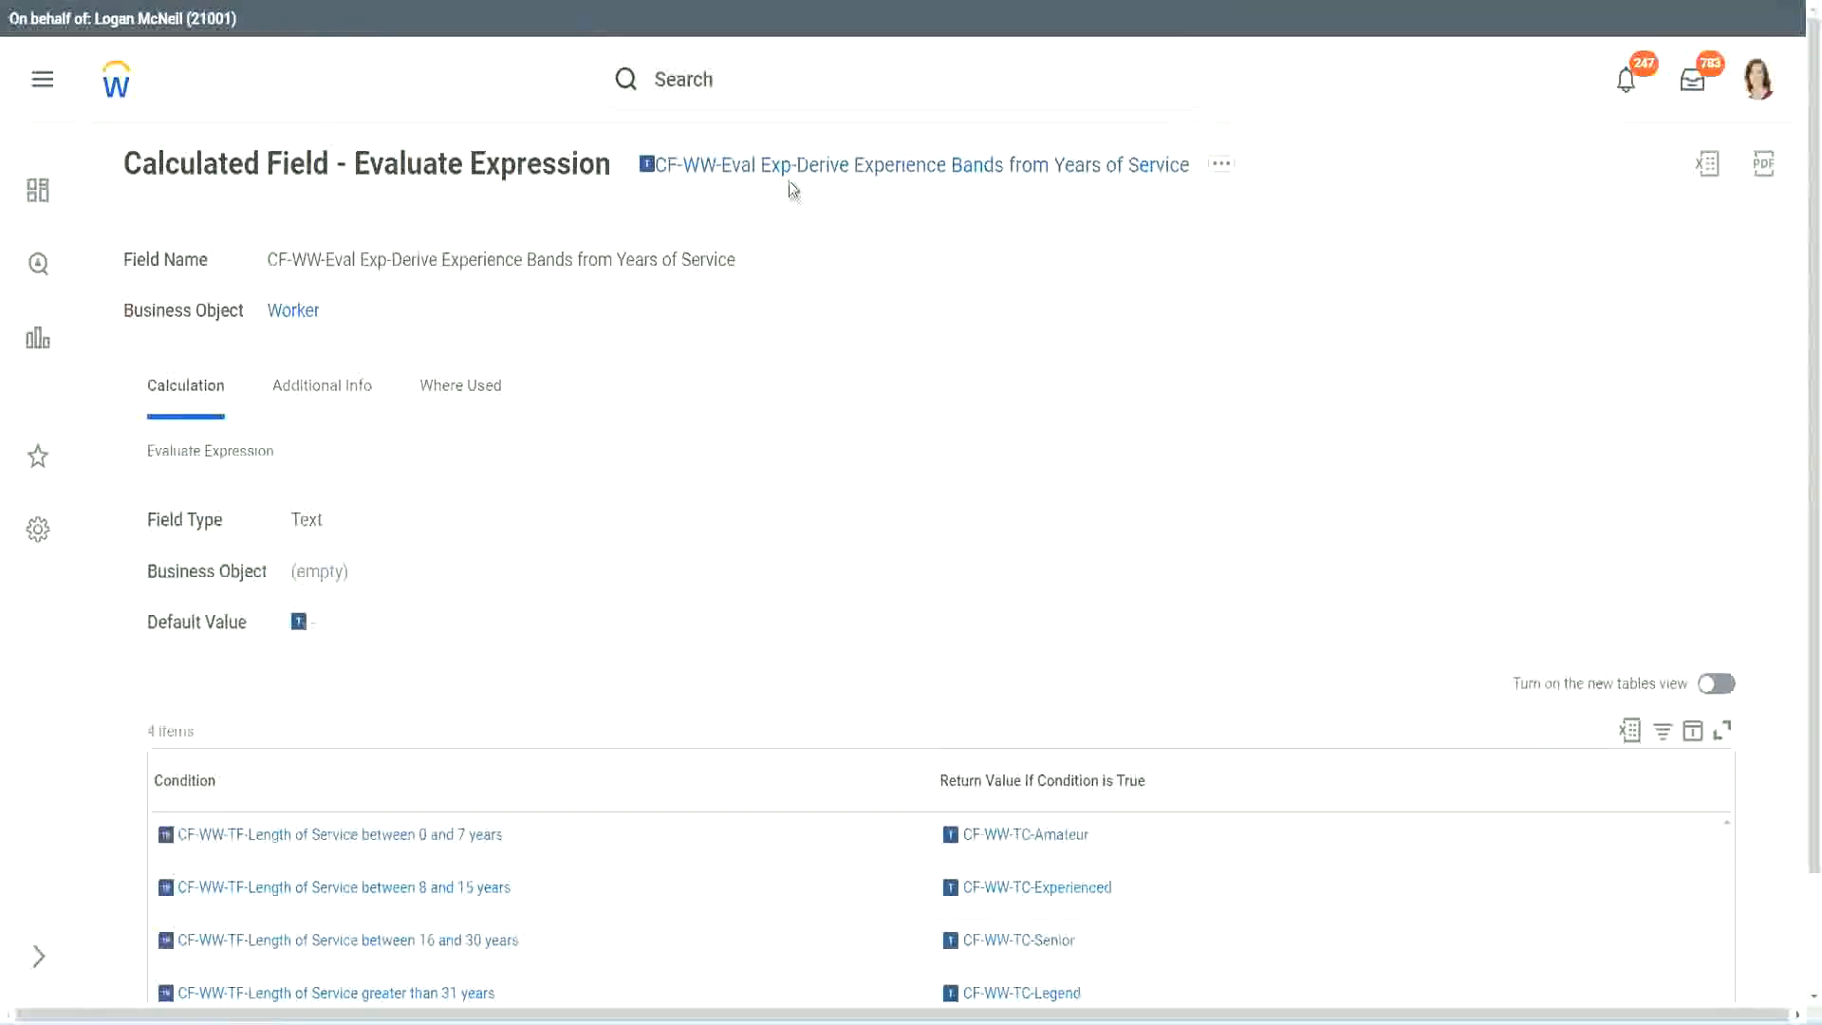
Step: Copy the name of the existing Evaluate Expression field and open the Create Calculated Field task
right_click(793, 176)
left_click(853, 284)
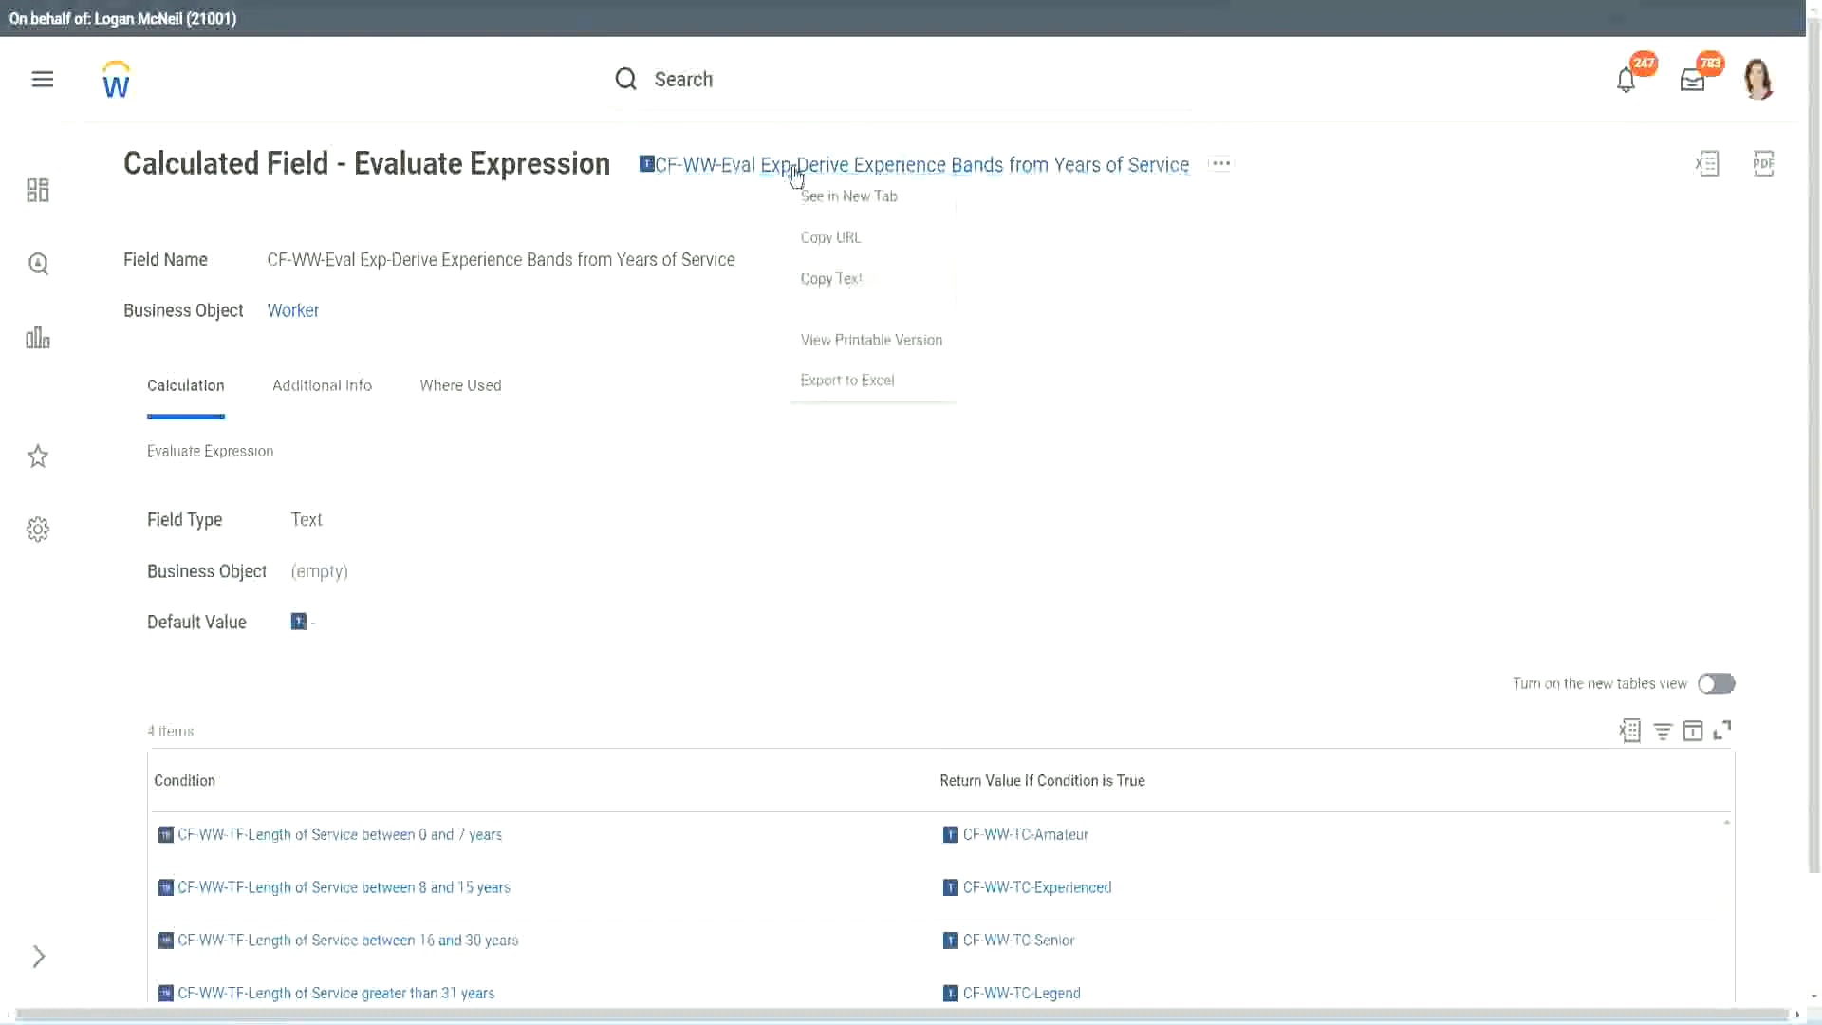
left_click(763, 86)
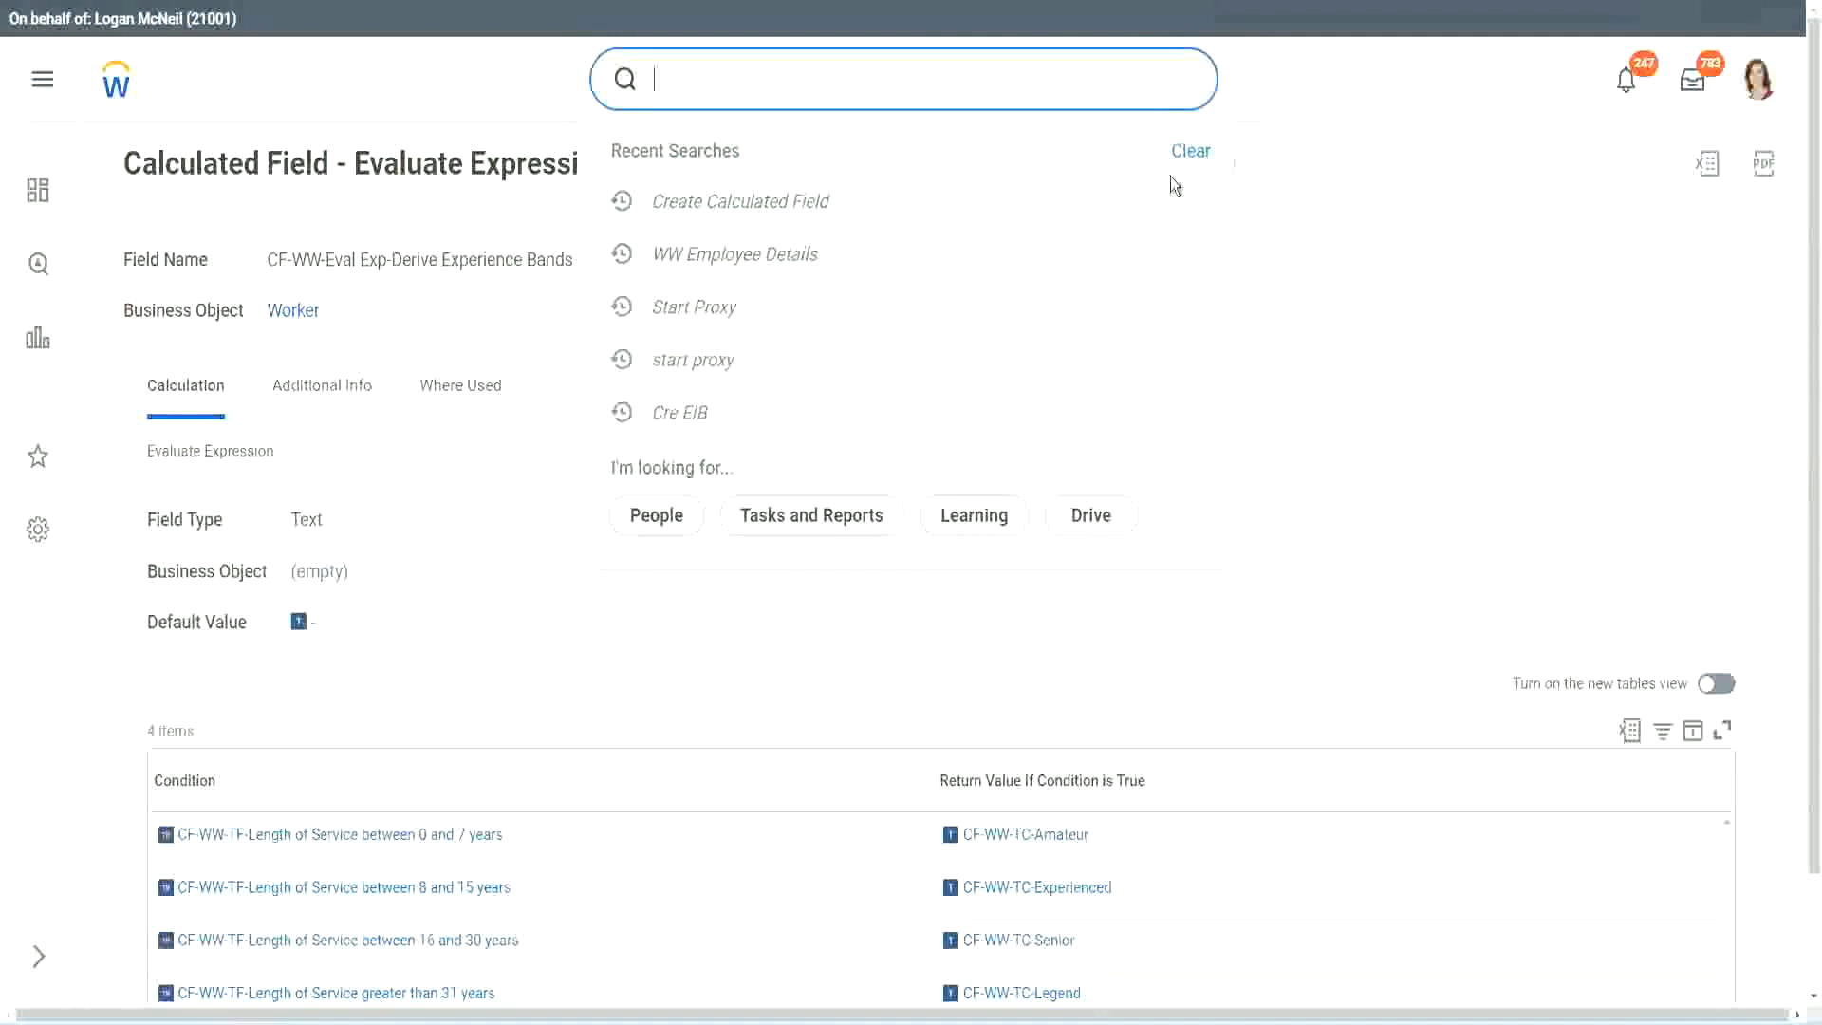
left_click(721, 71)
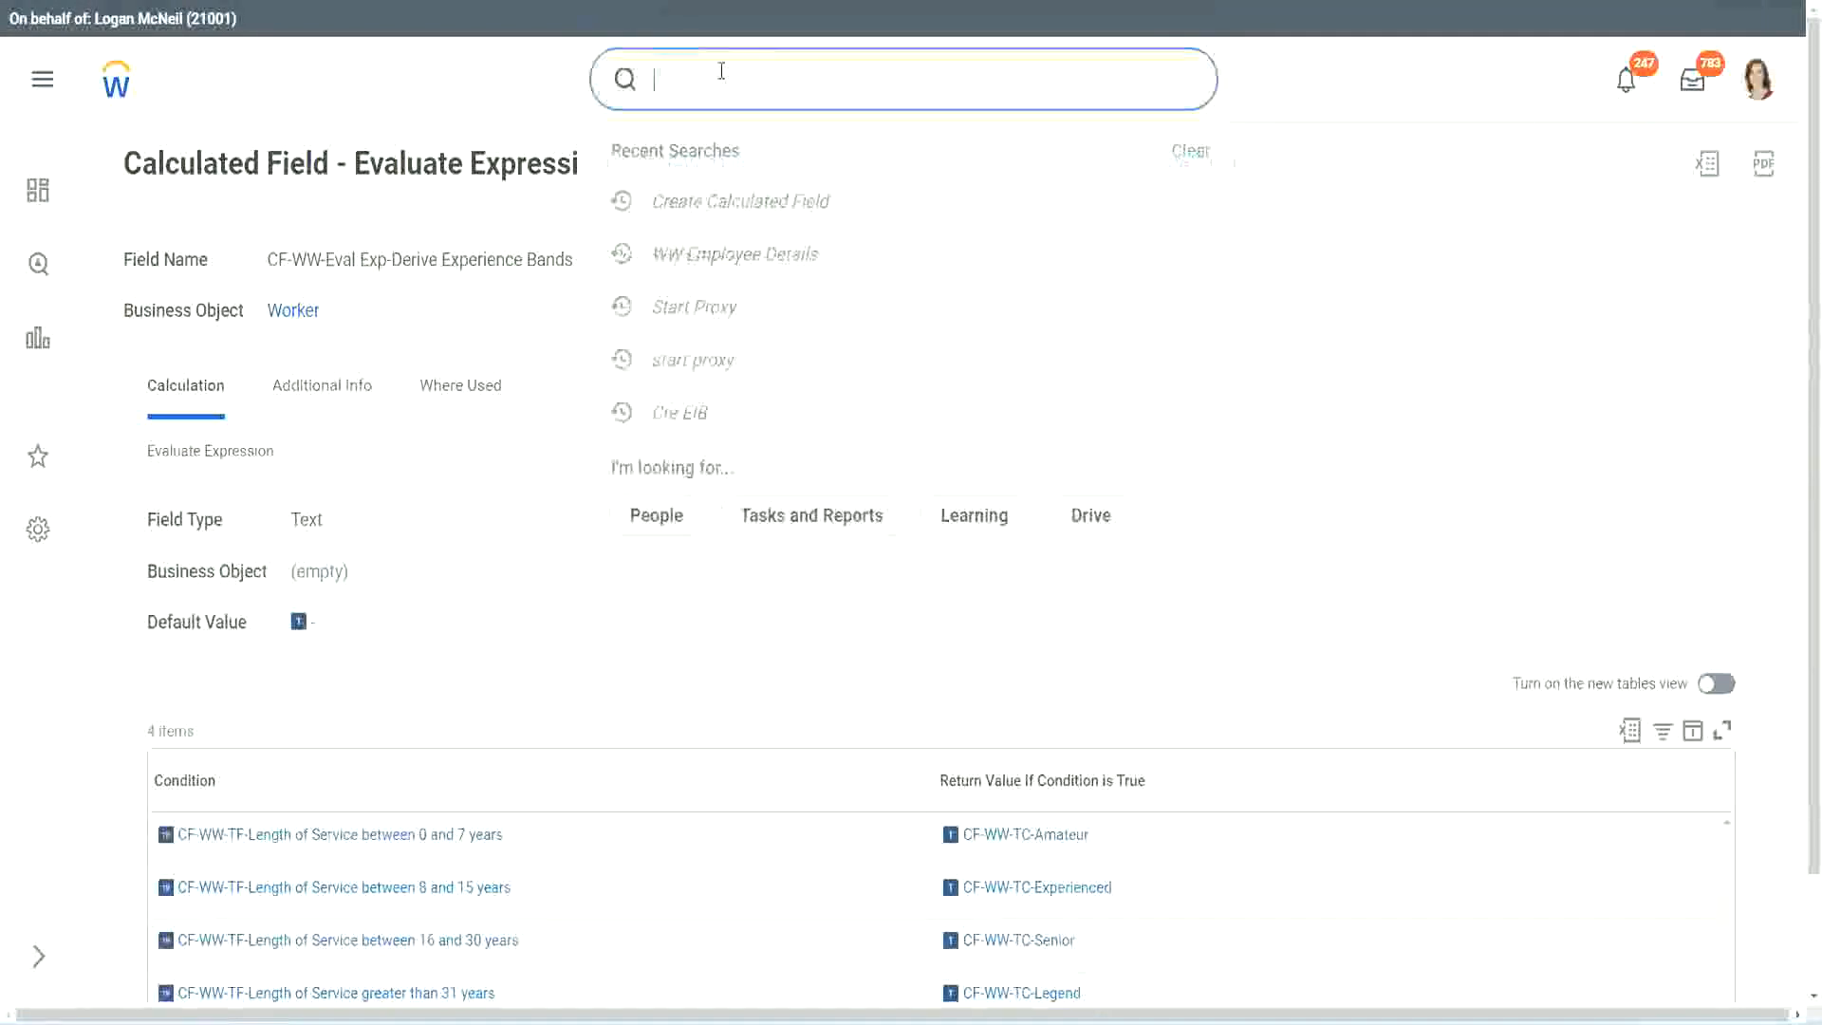
type("create calc")
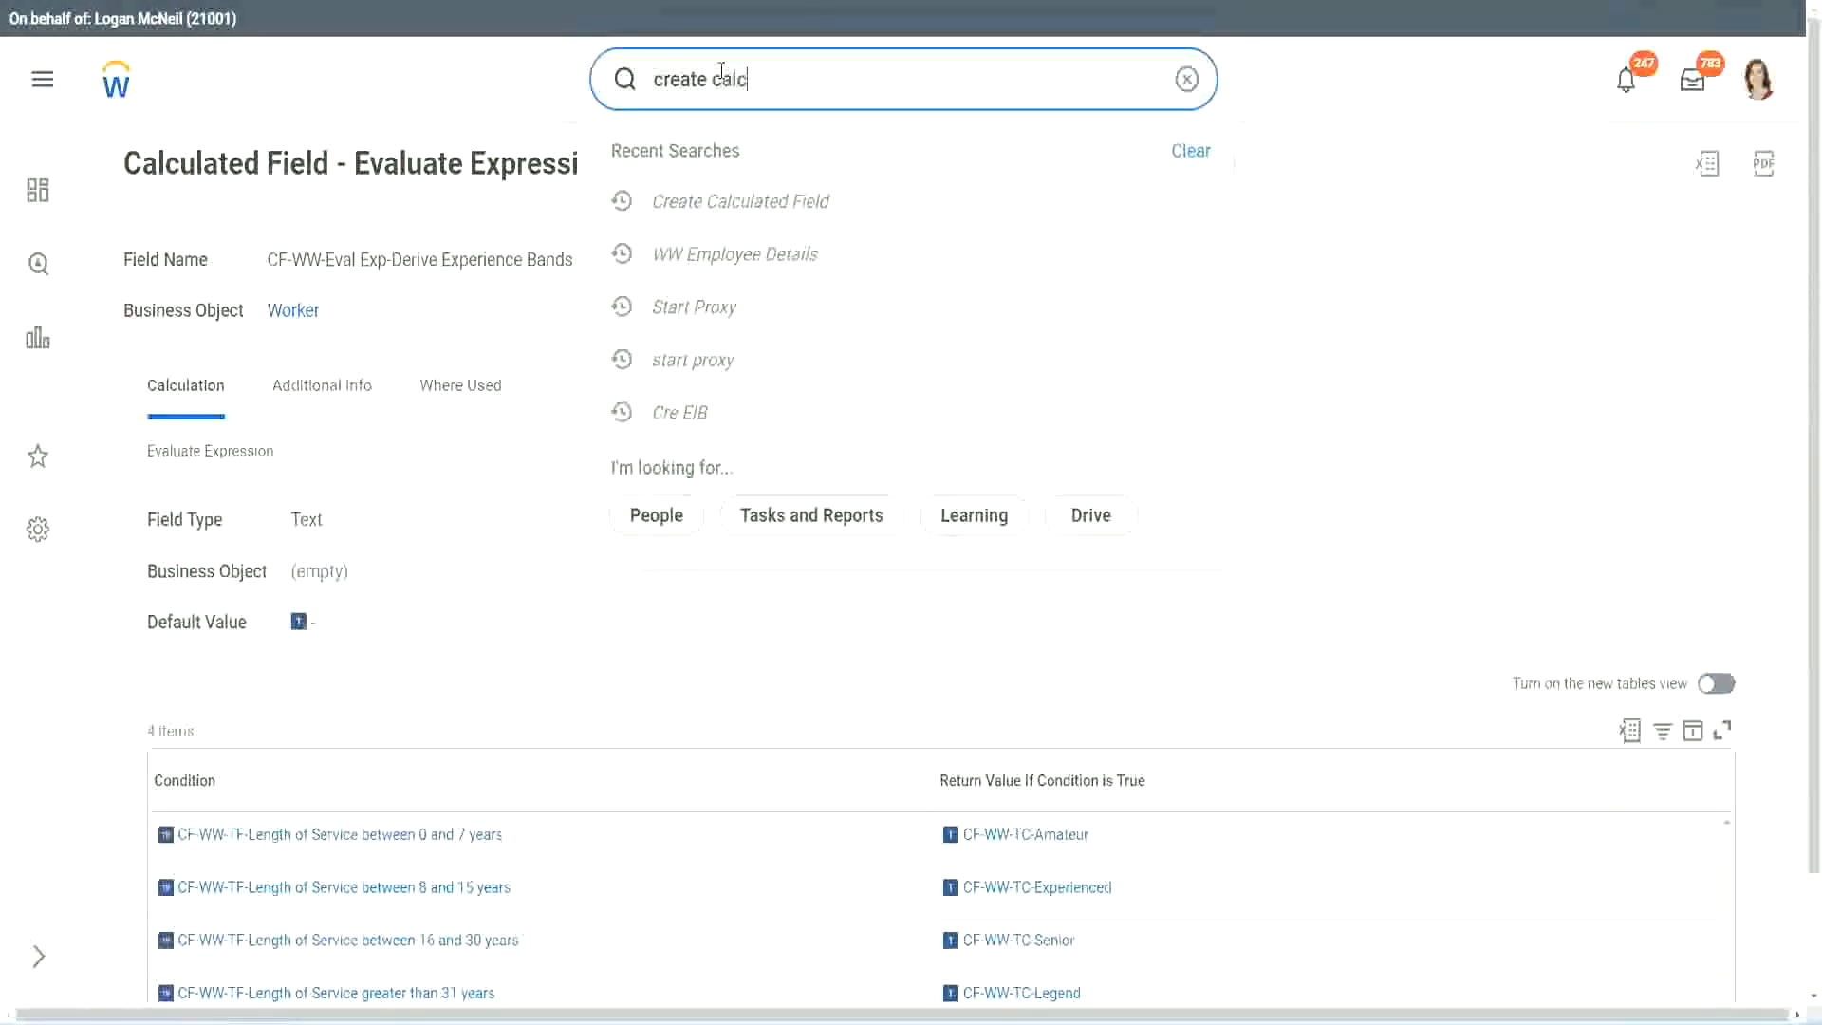
type(" field")
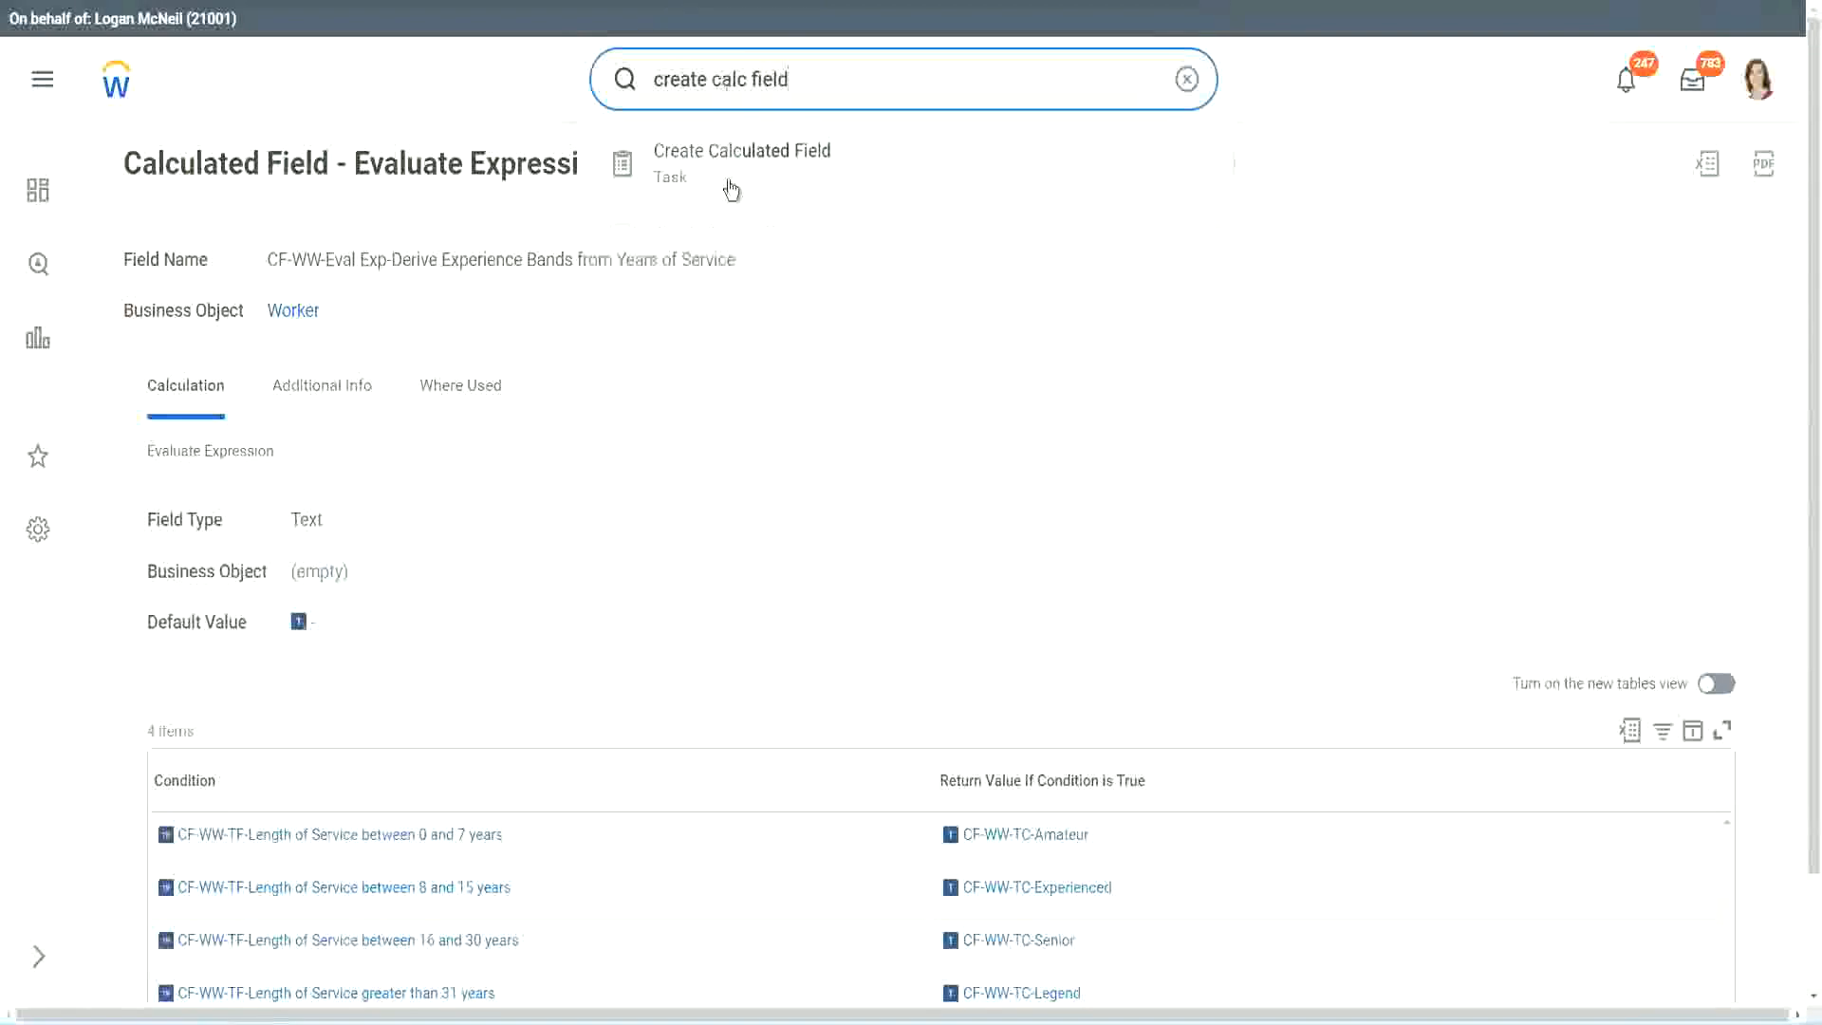
left_click(754, 179)
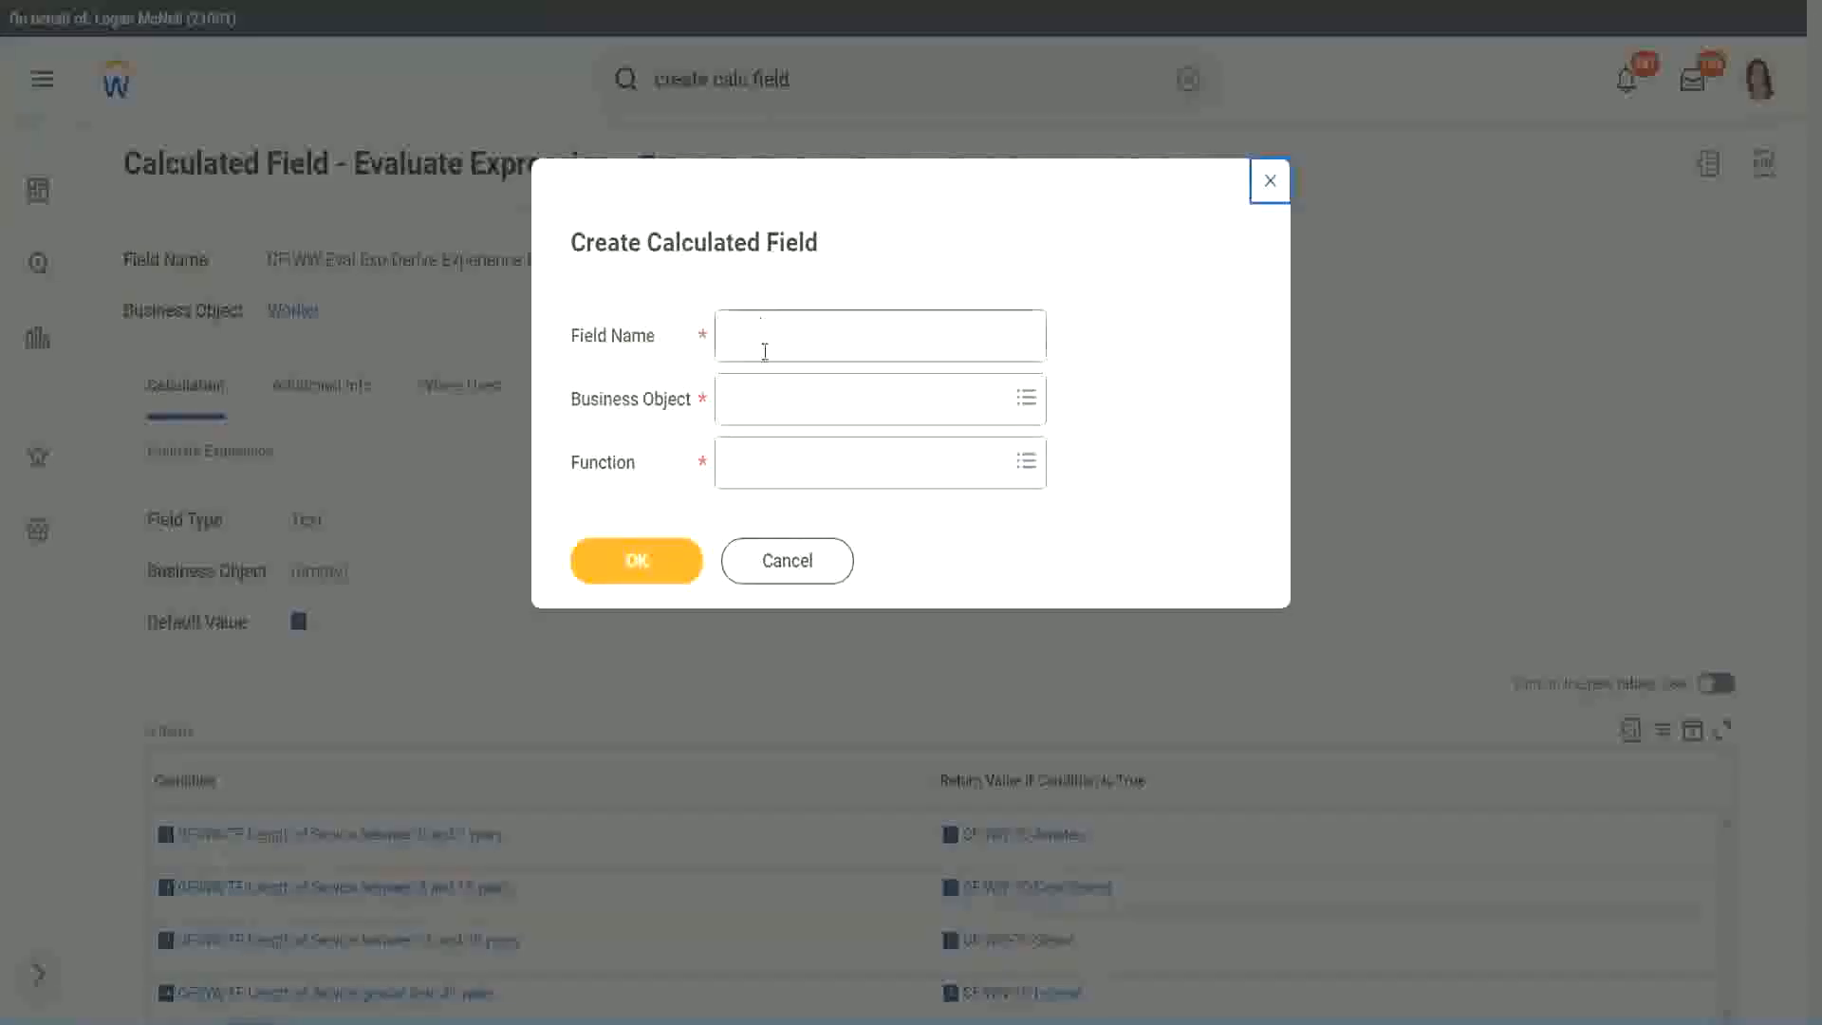
Step: Name the new calculated field "CF-WW-LRB-Identify Experience Bands from years of Service"
left_click(767, 338)
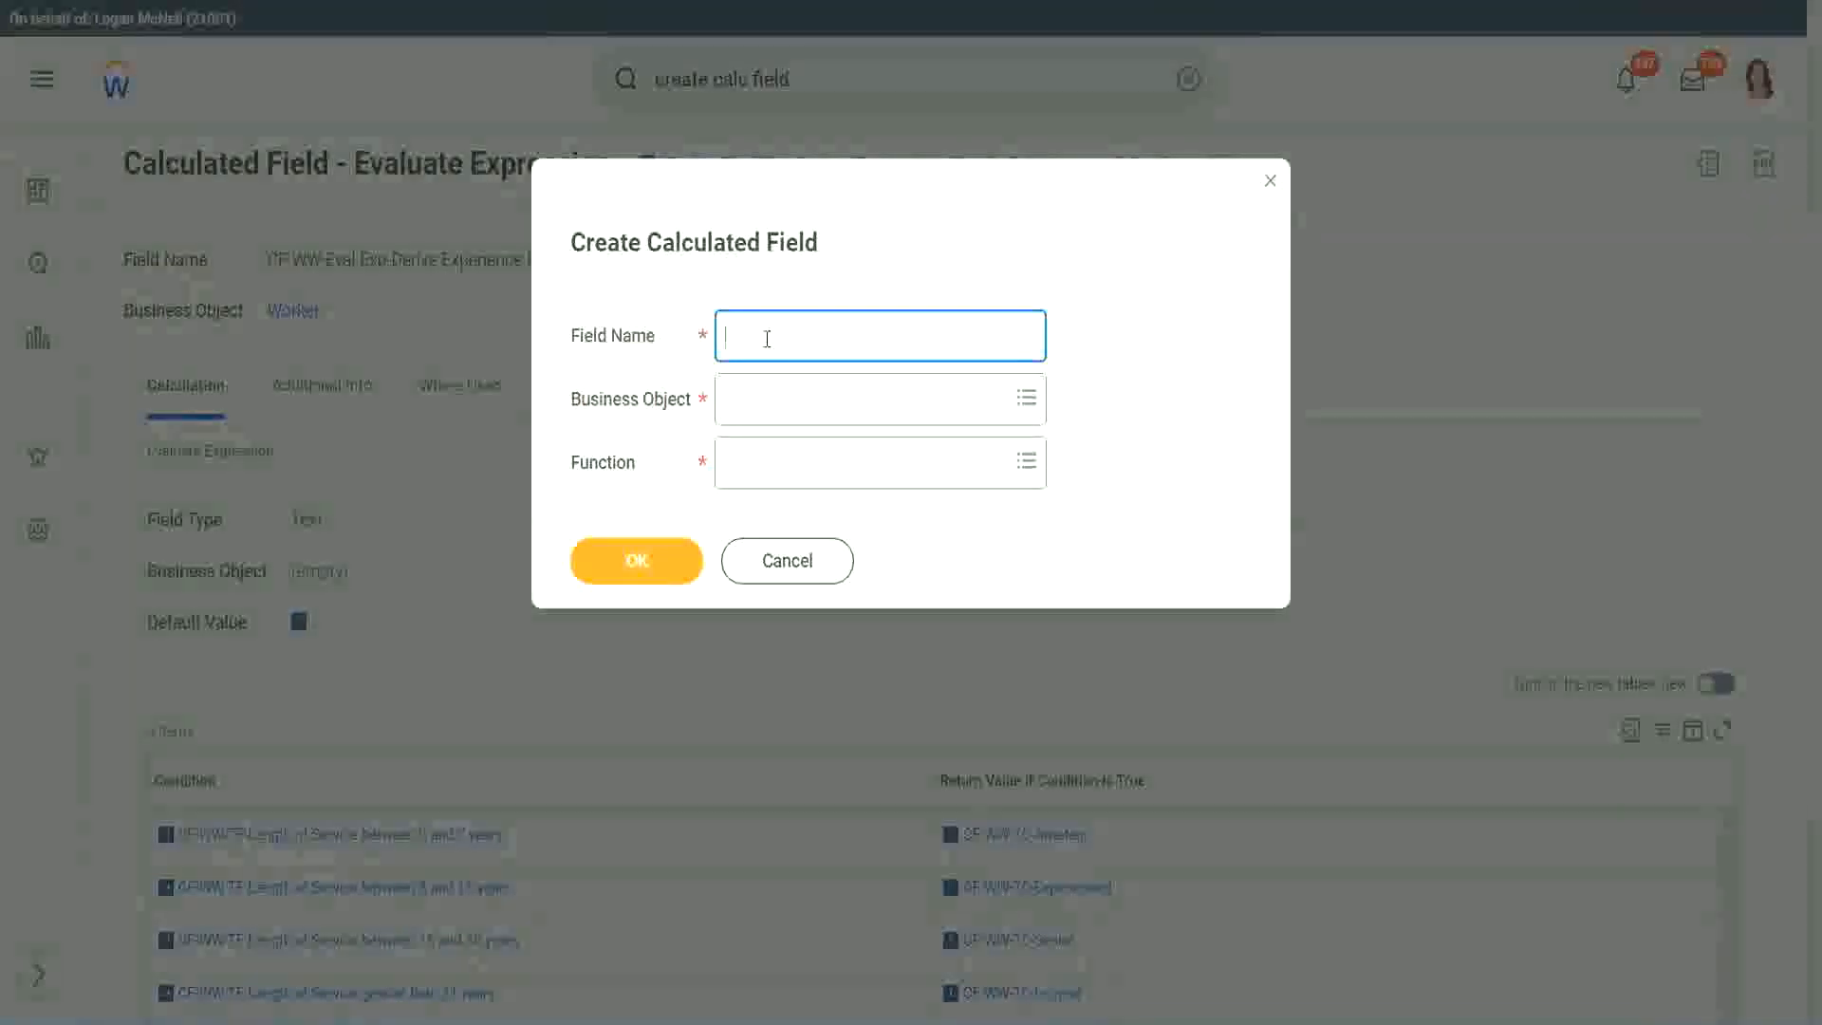
type("CF")
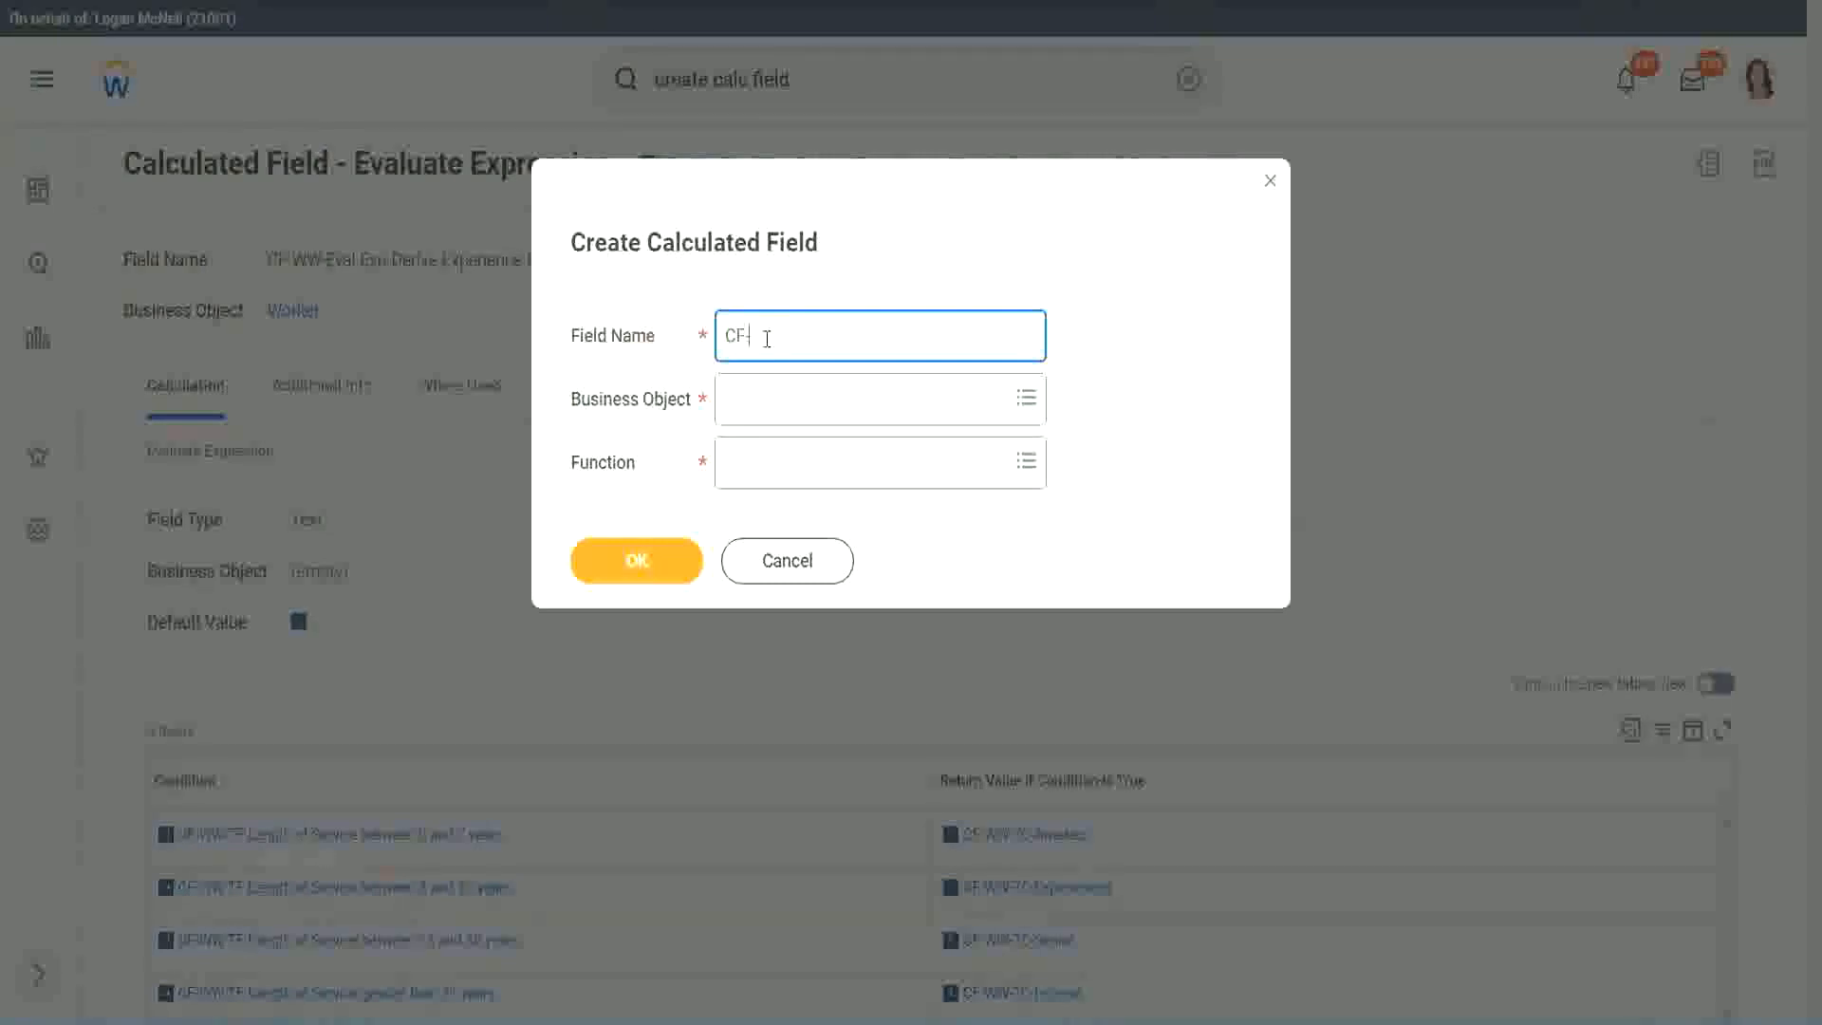
type("-WW-LRB-Identify Experiende")
key("BackSpace")
key("BackSpace")
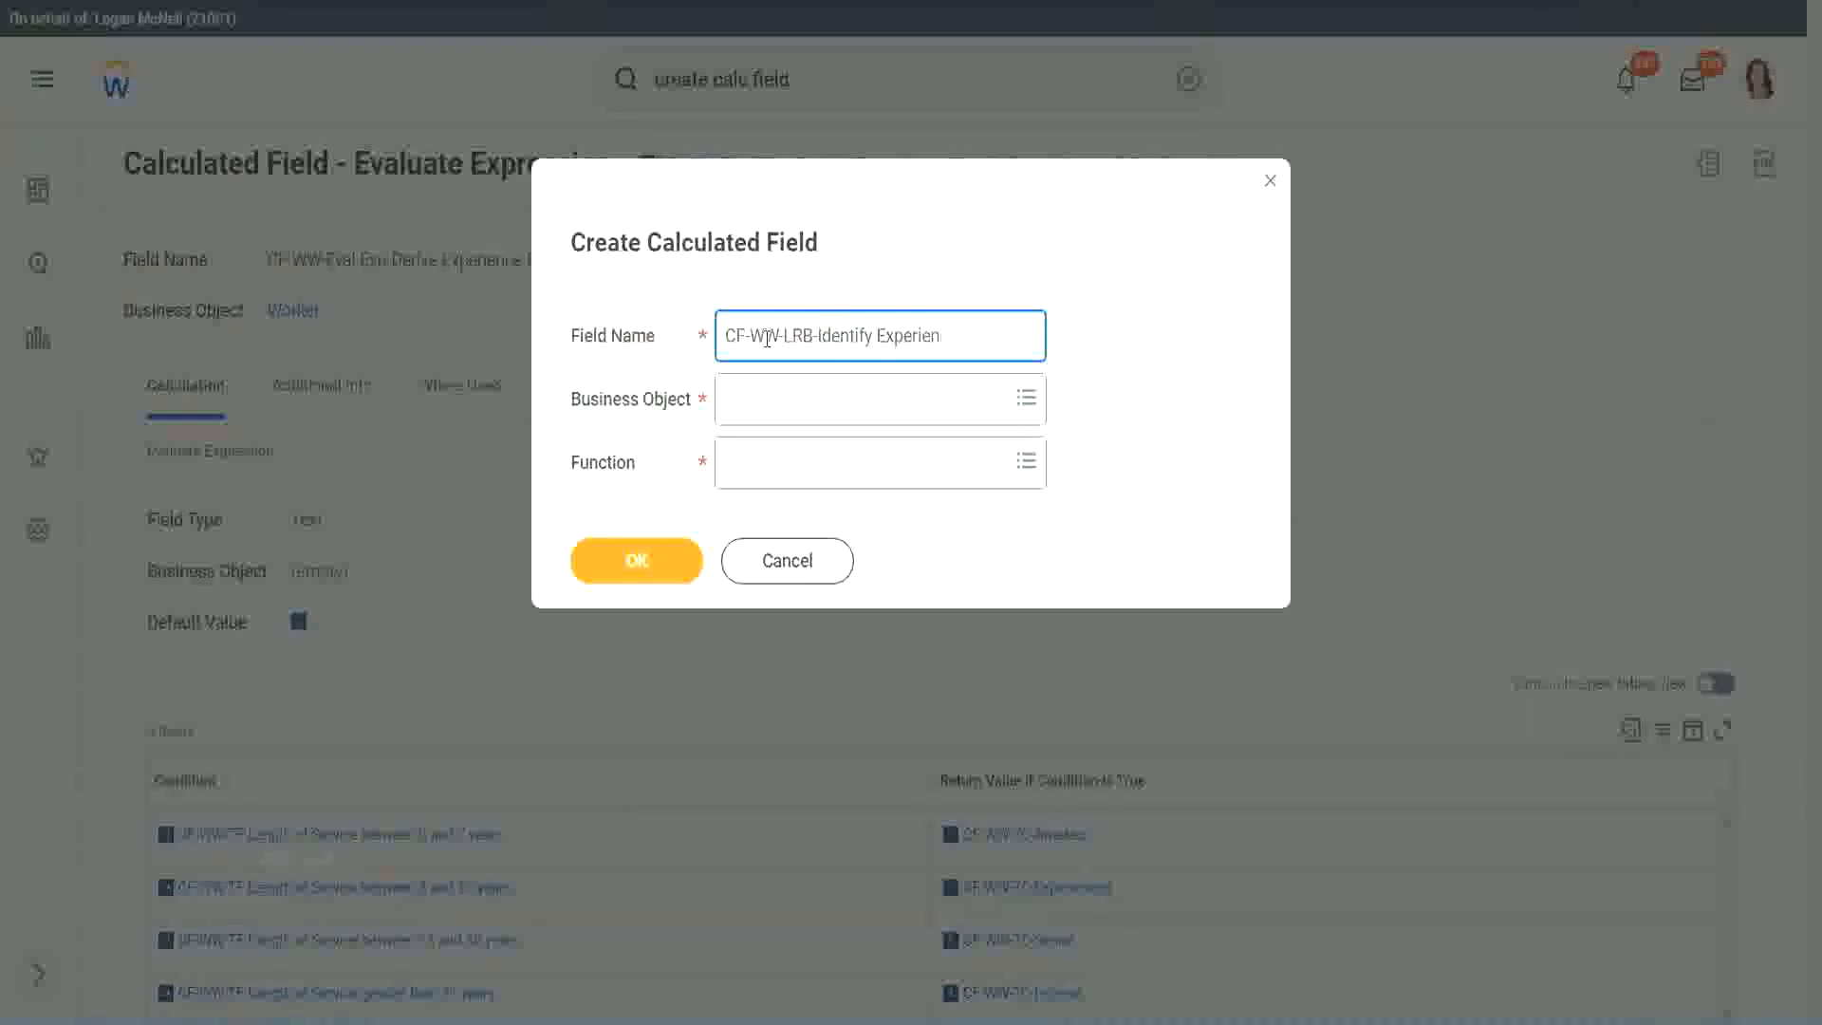
type("ce Bands from years of Service")
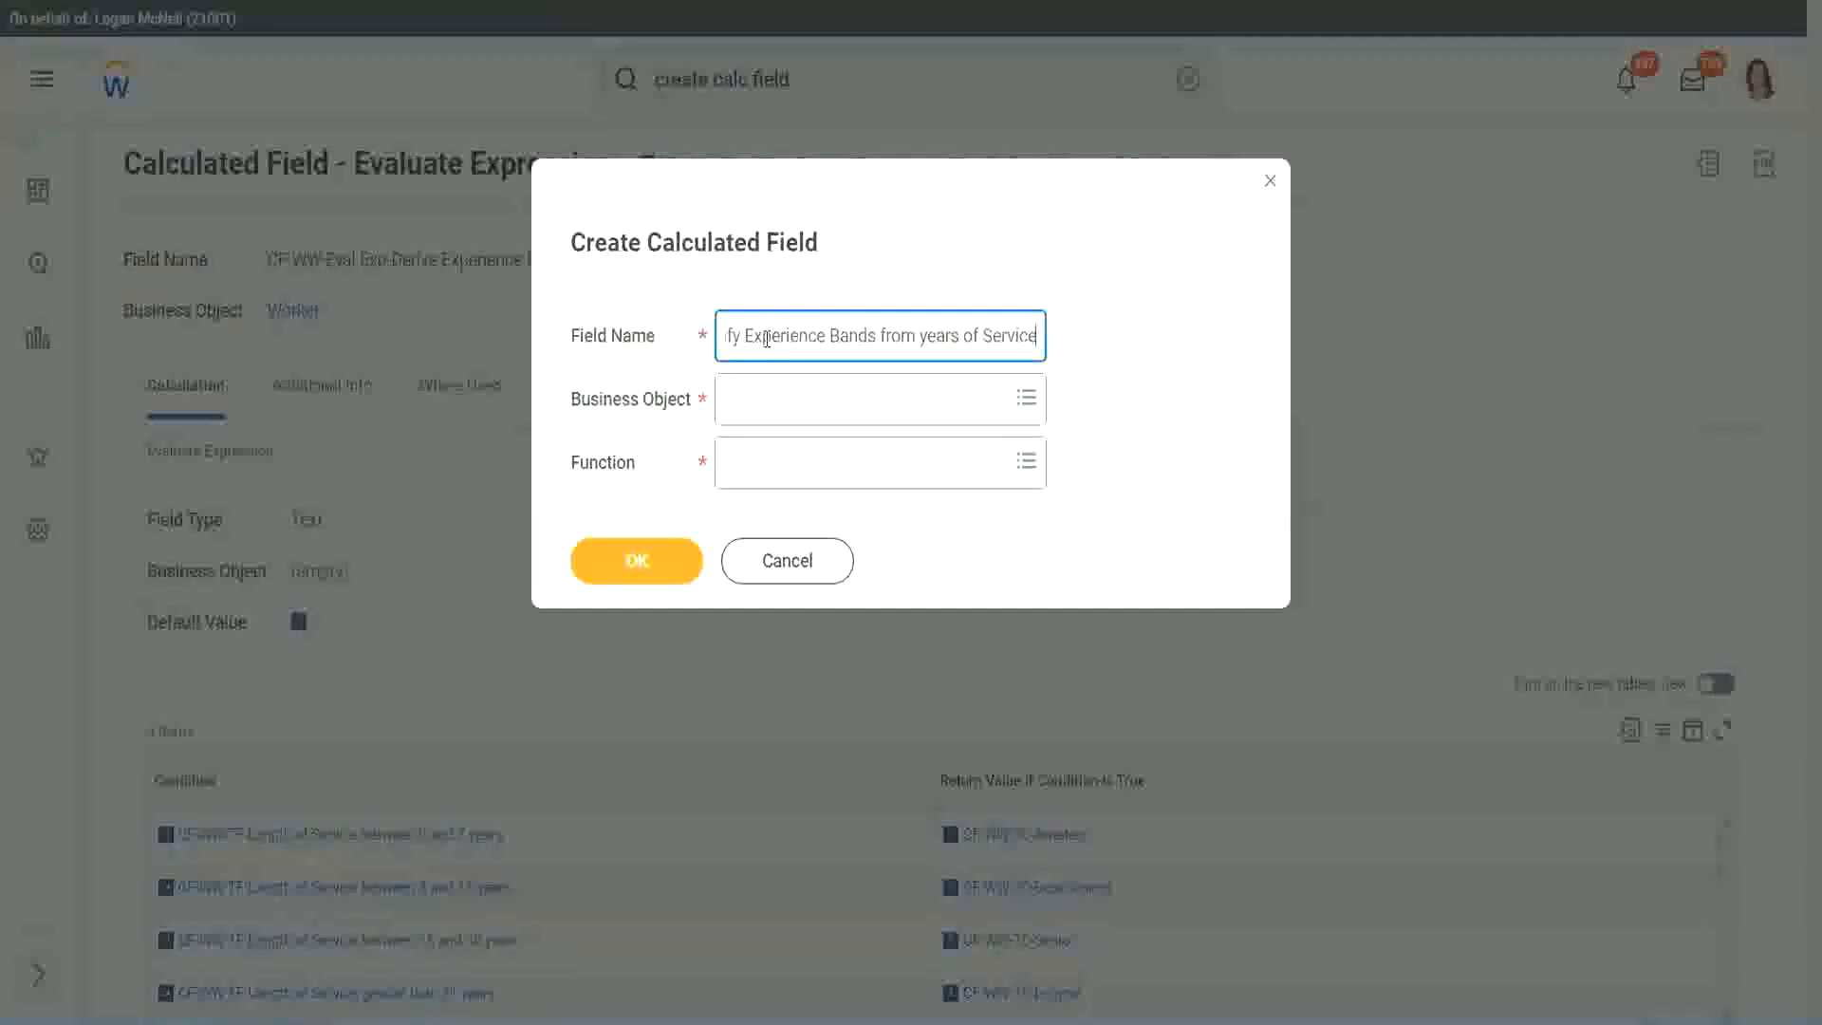
key("Tab")
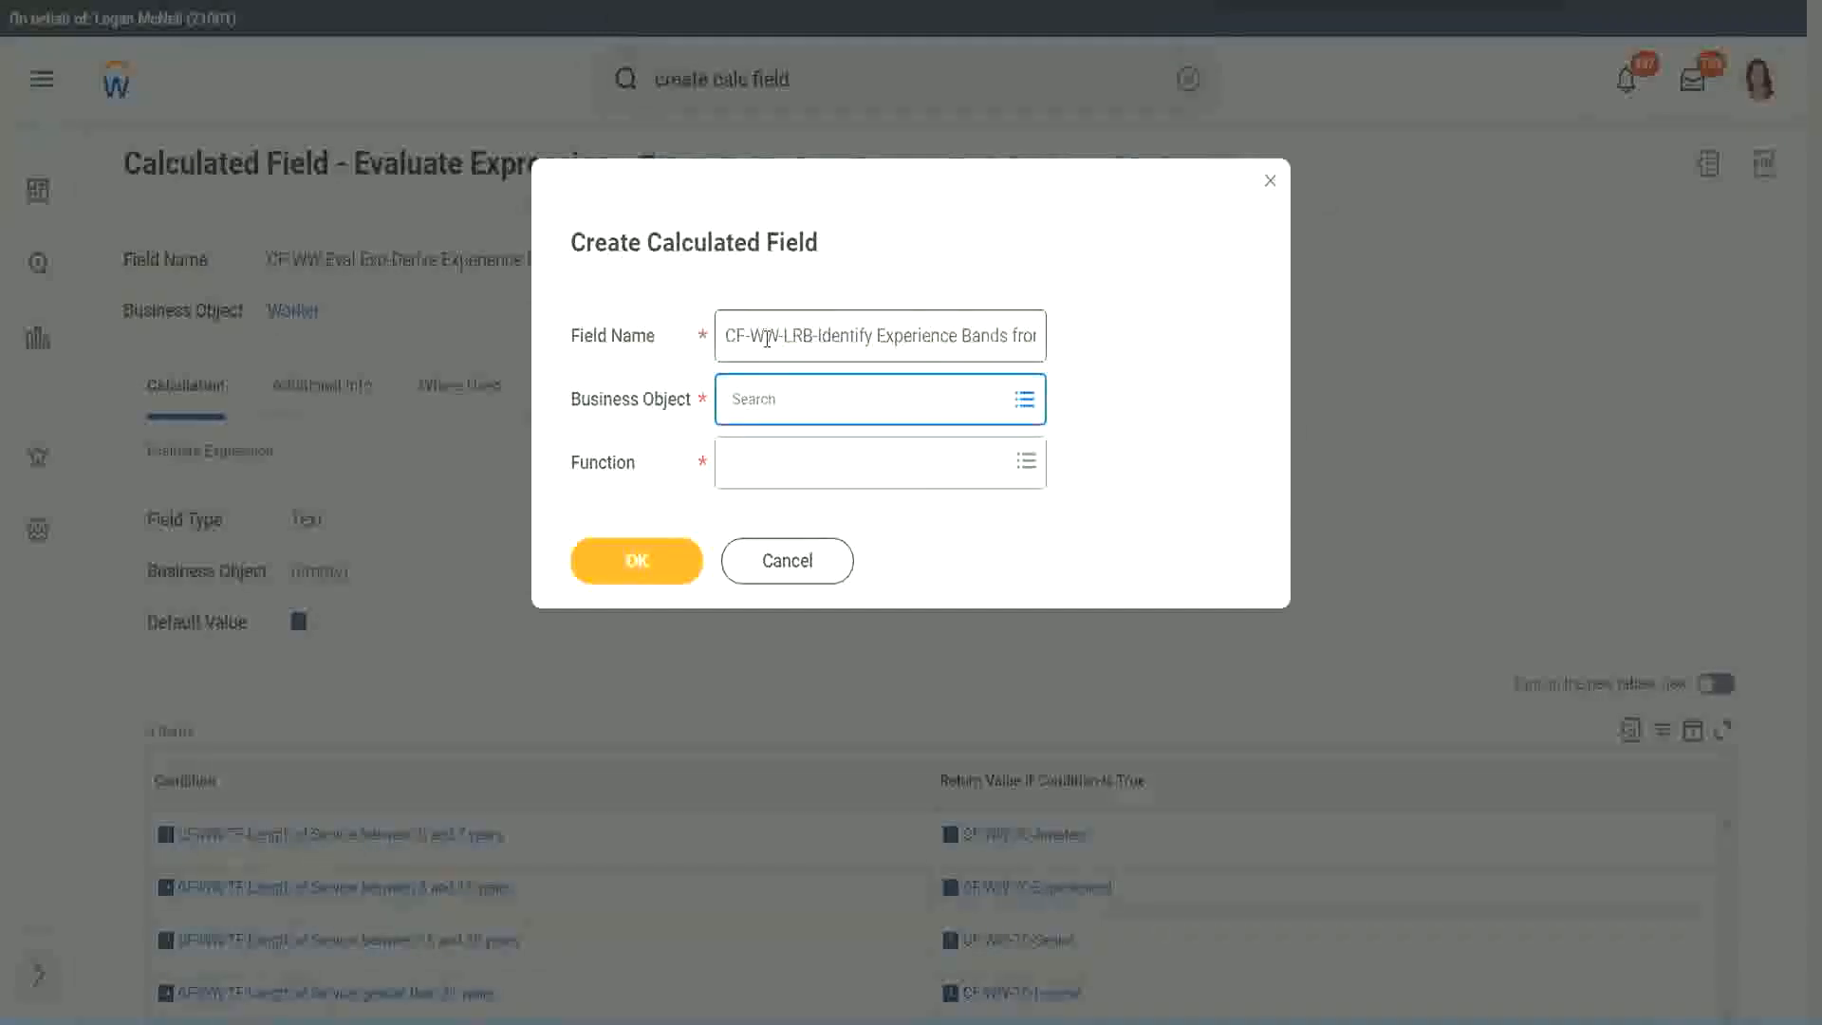
Step: Set the business object to Worker and the function to Lookup Range Band, and proceed to the calculation setup
type("worker")
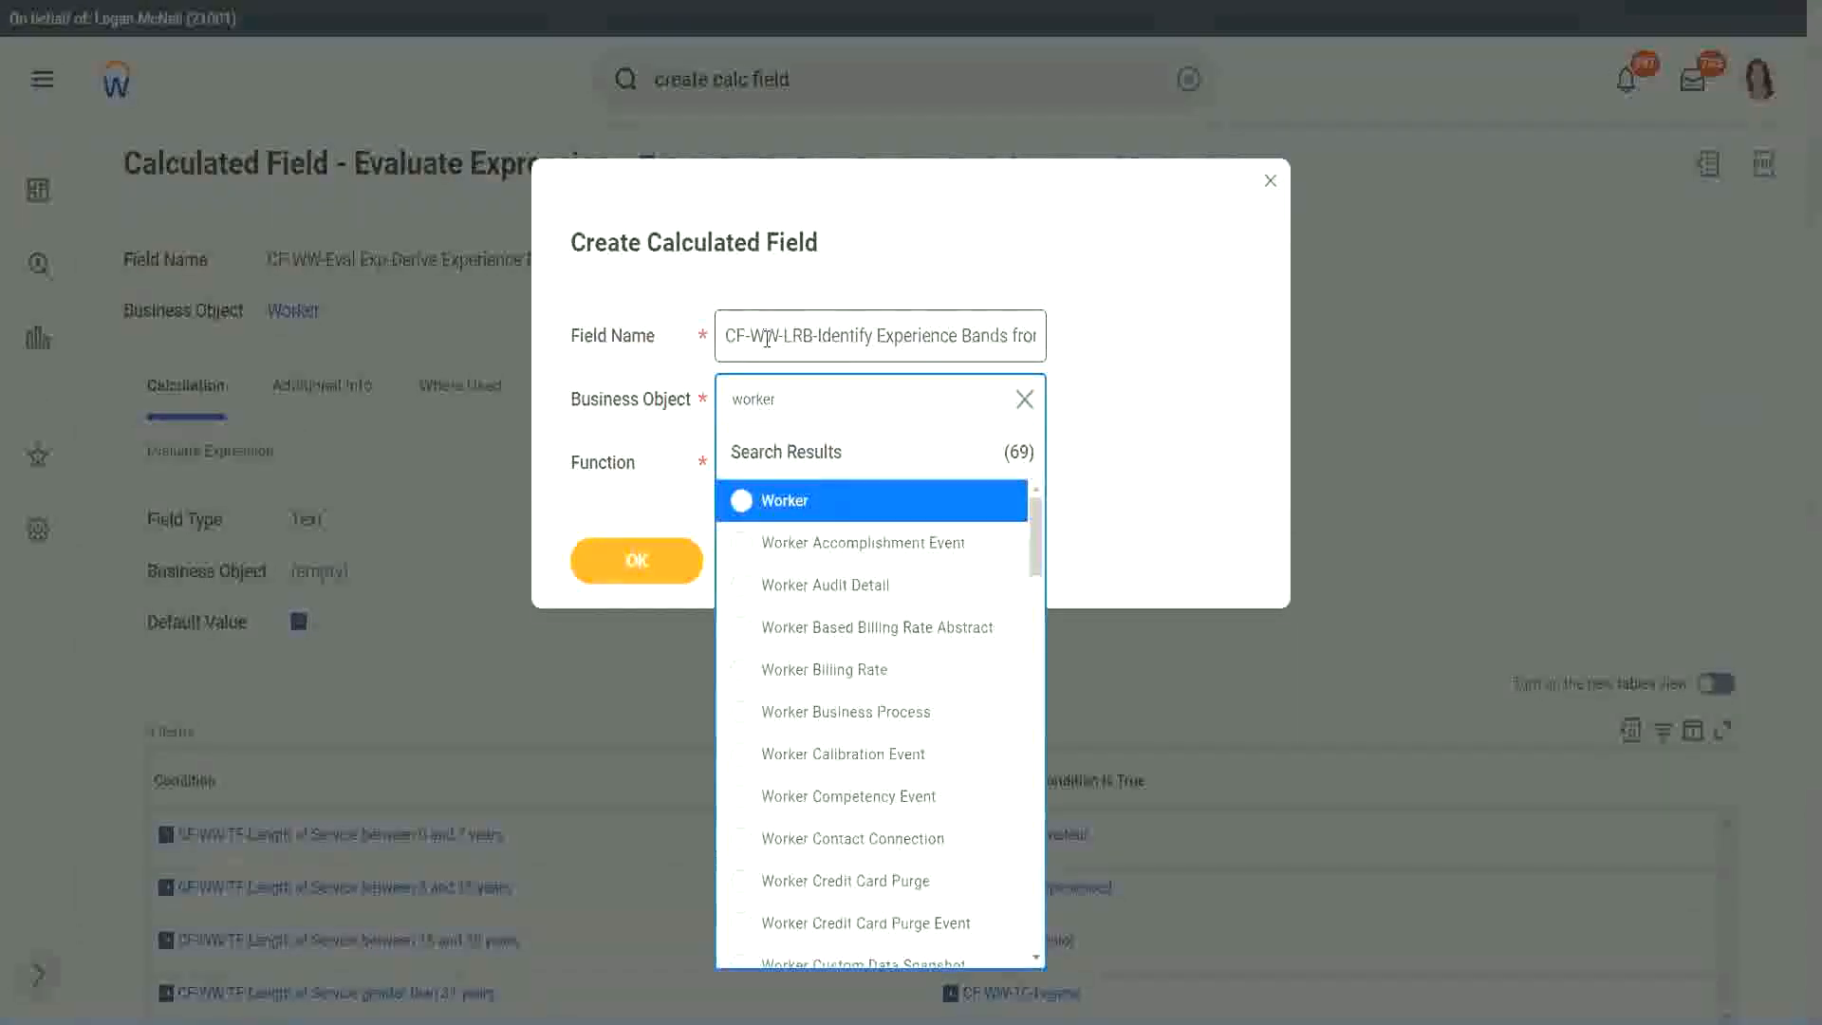
key("Return")
key("Tab")
type("l")
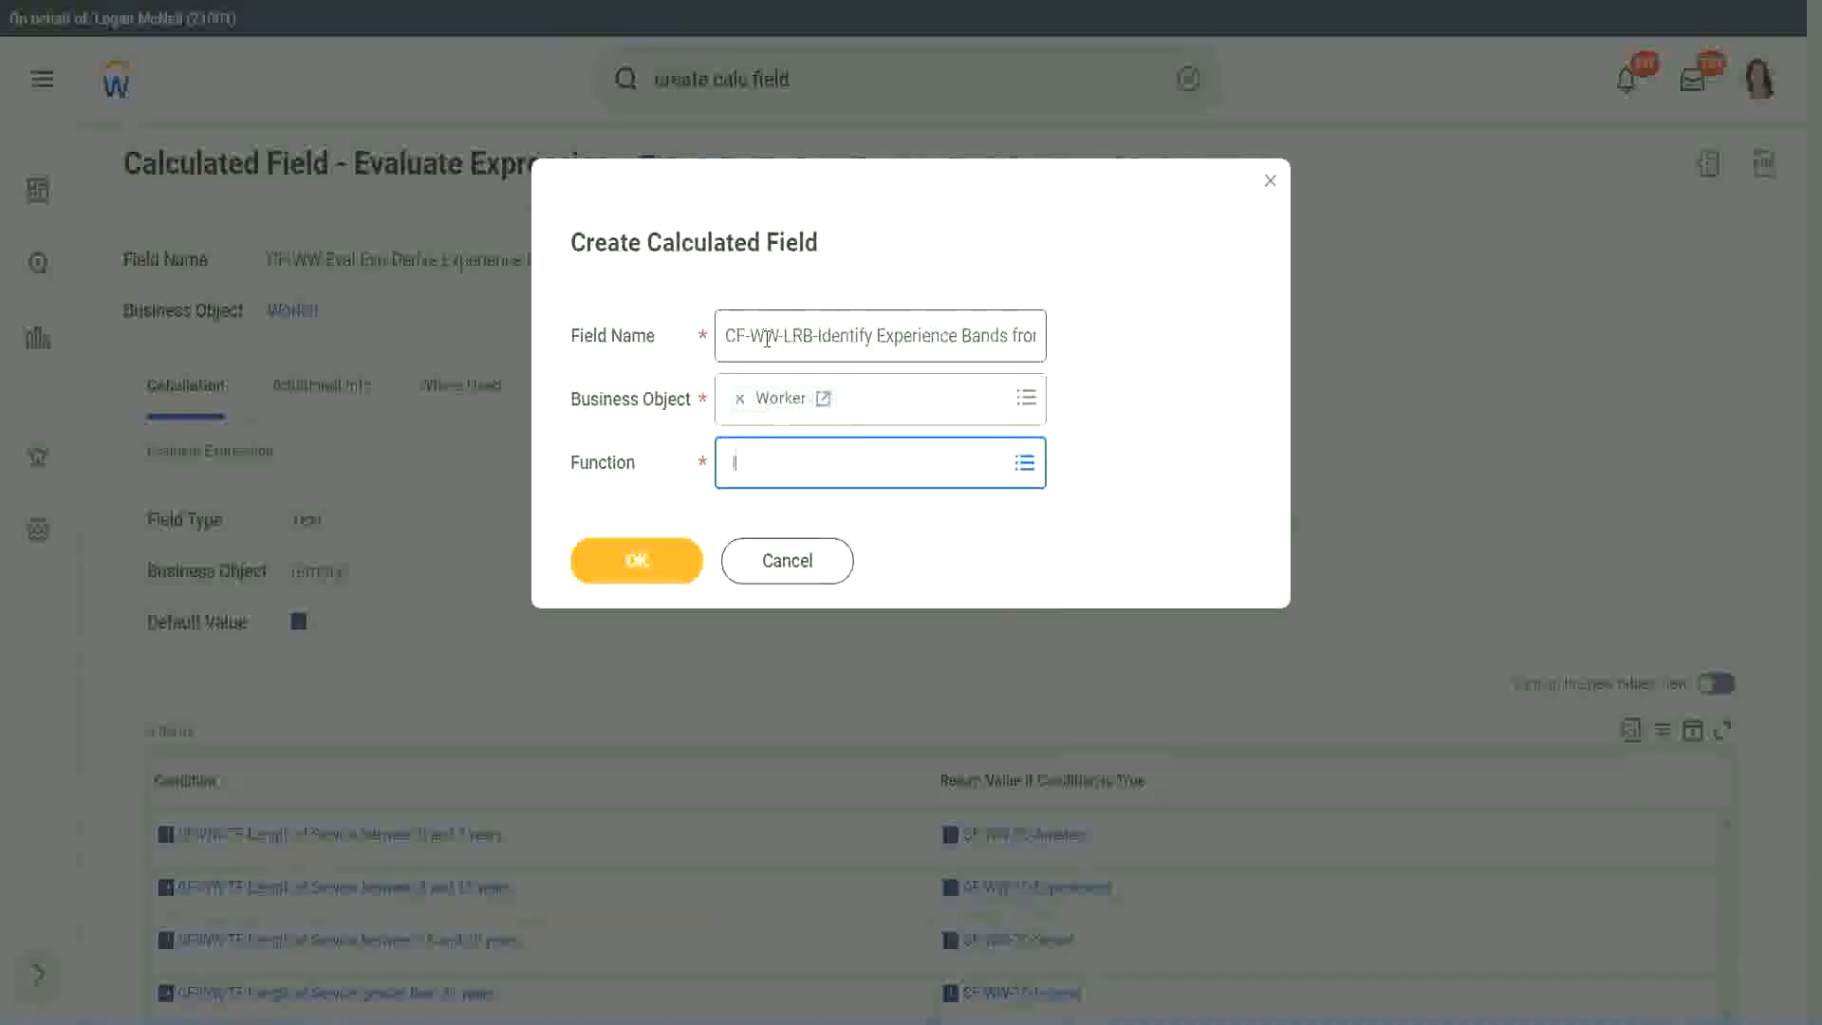
type("rb")
key("Return")
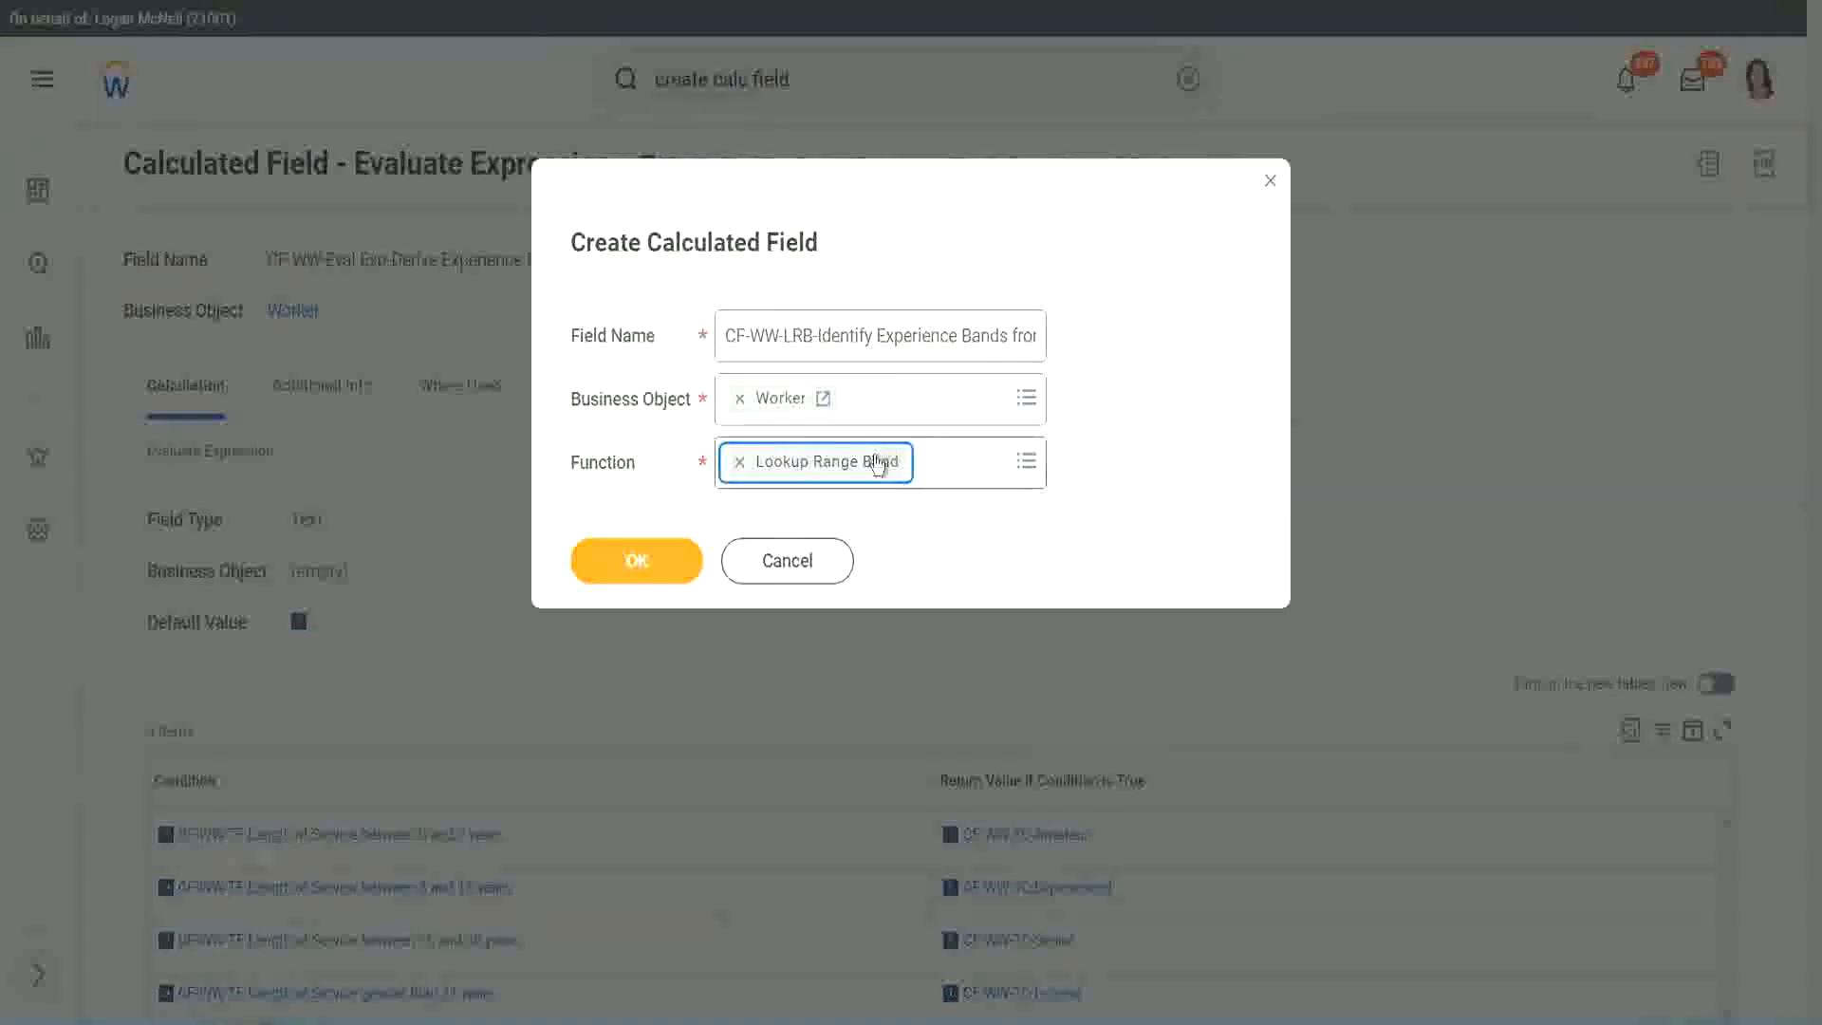
left_click(651, 562)
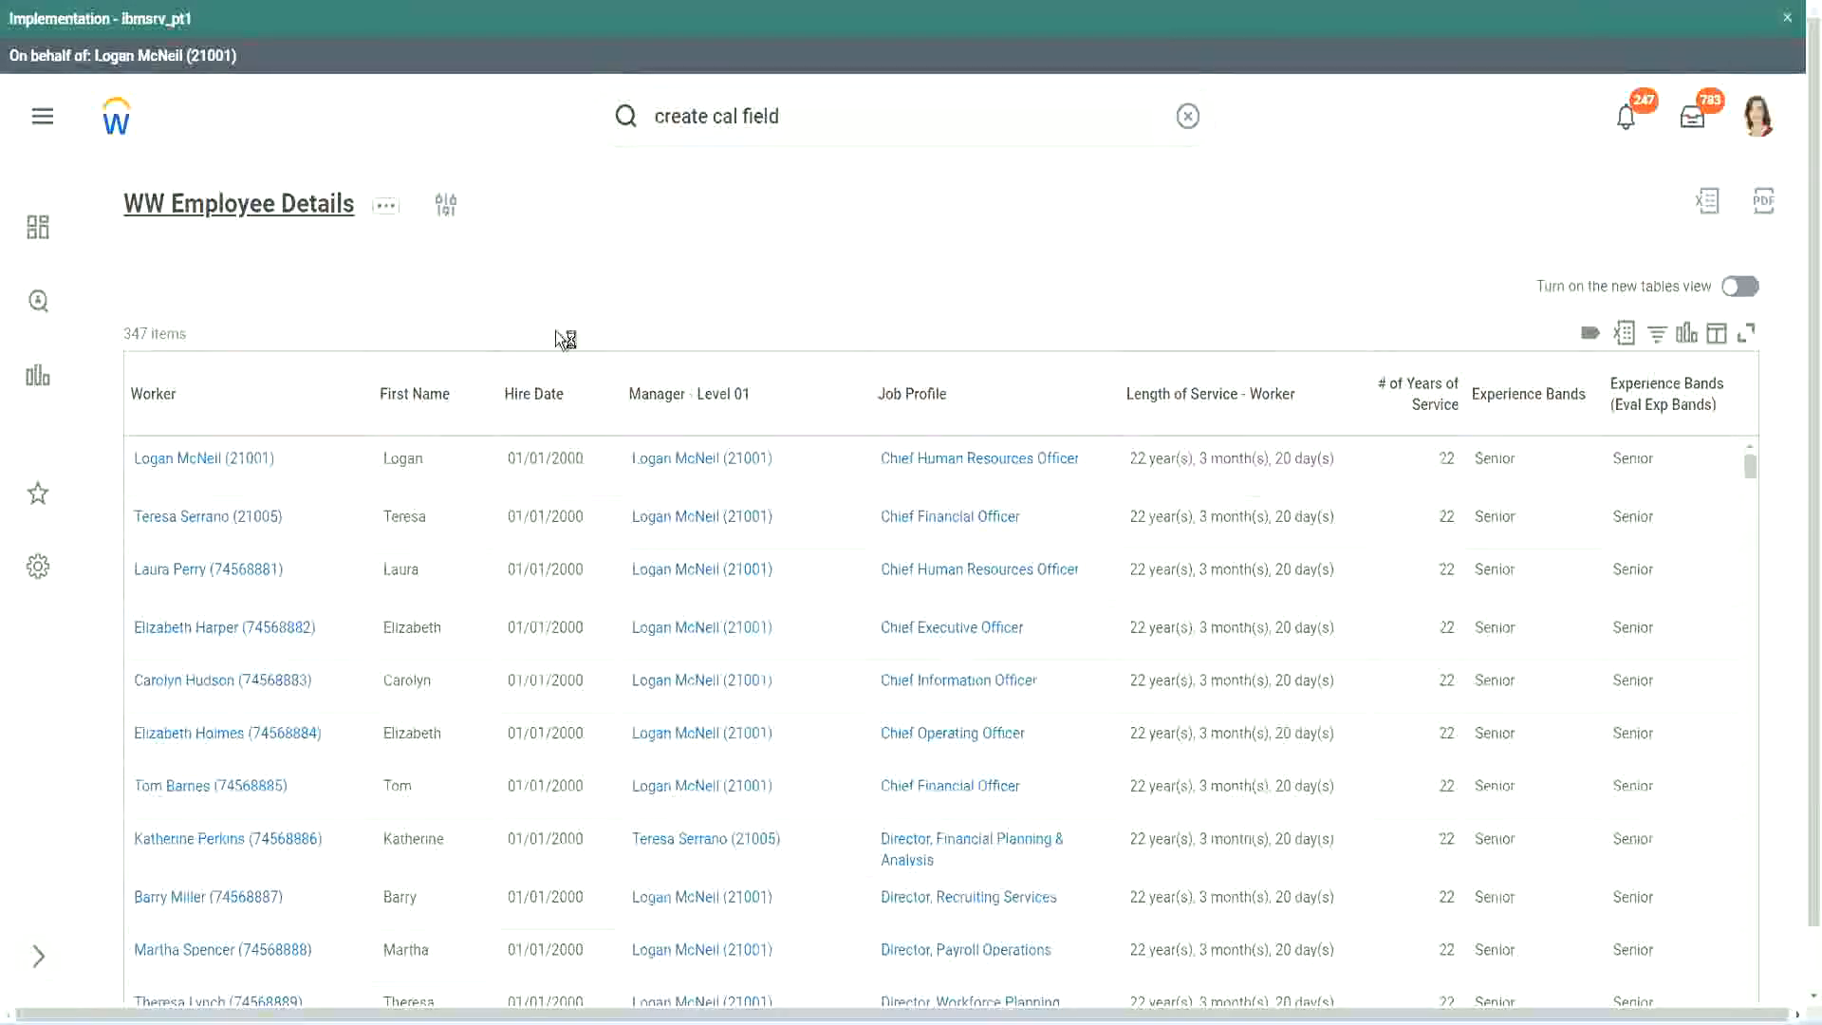
Step: Copy "CF-WW-Convert Text To Number-Number of Years from Length of Service" from the WW Employee Details report definition and set it as the source field
left_click(659, 588)
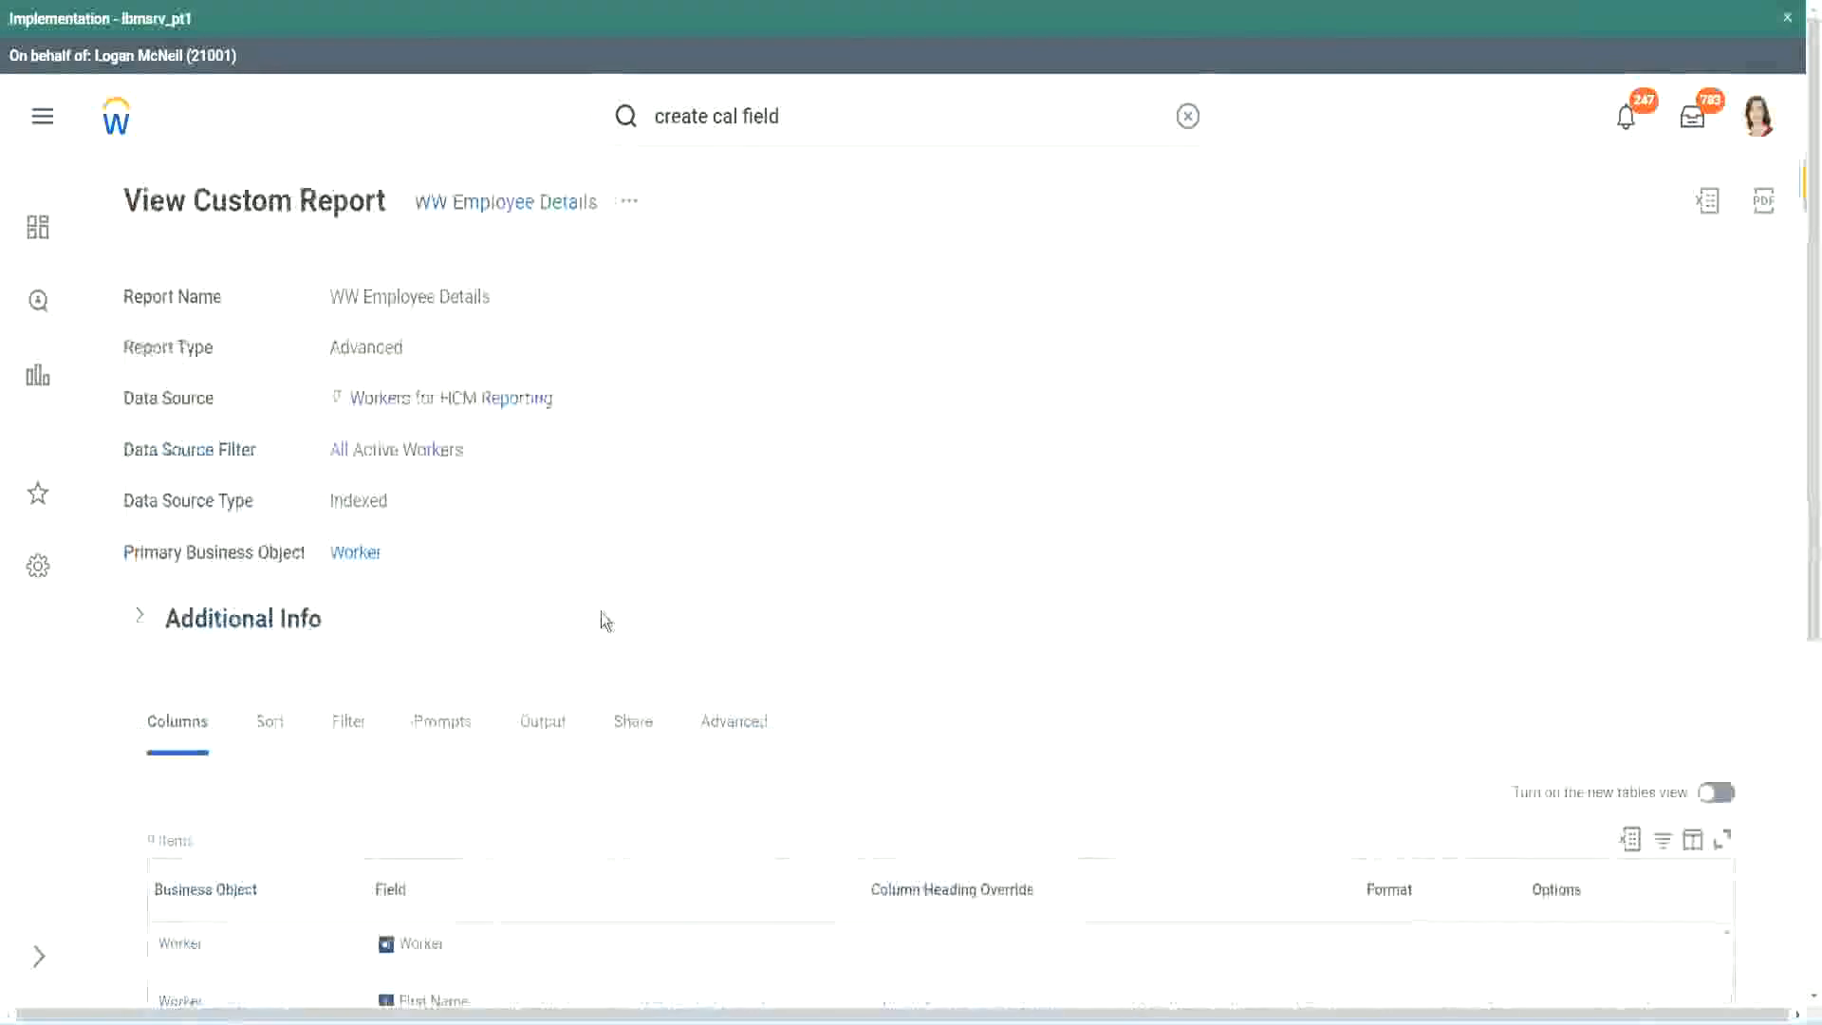
scroll(607, 618, "down", 5)
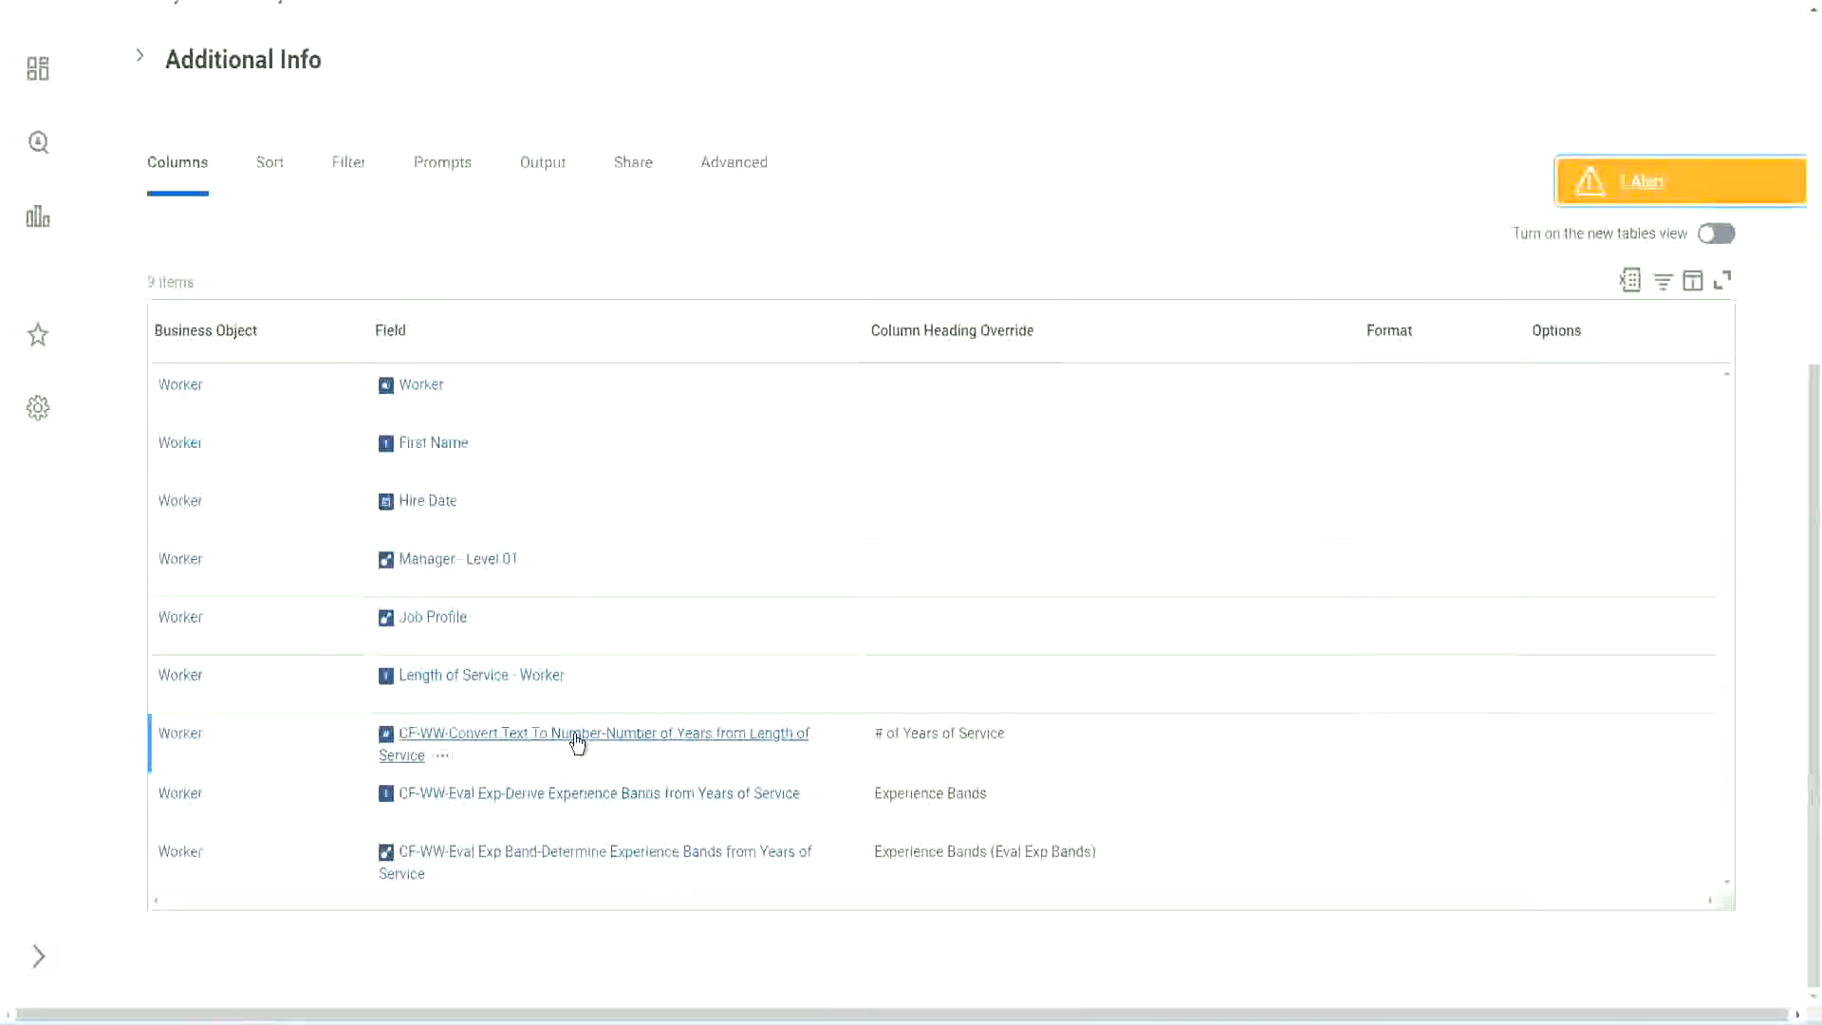
right_click(575, 741)
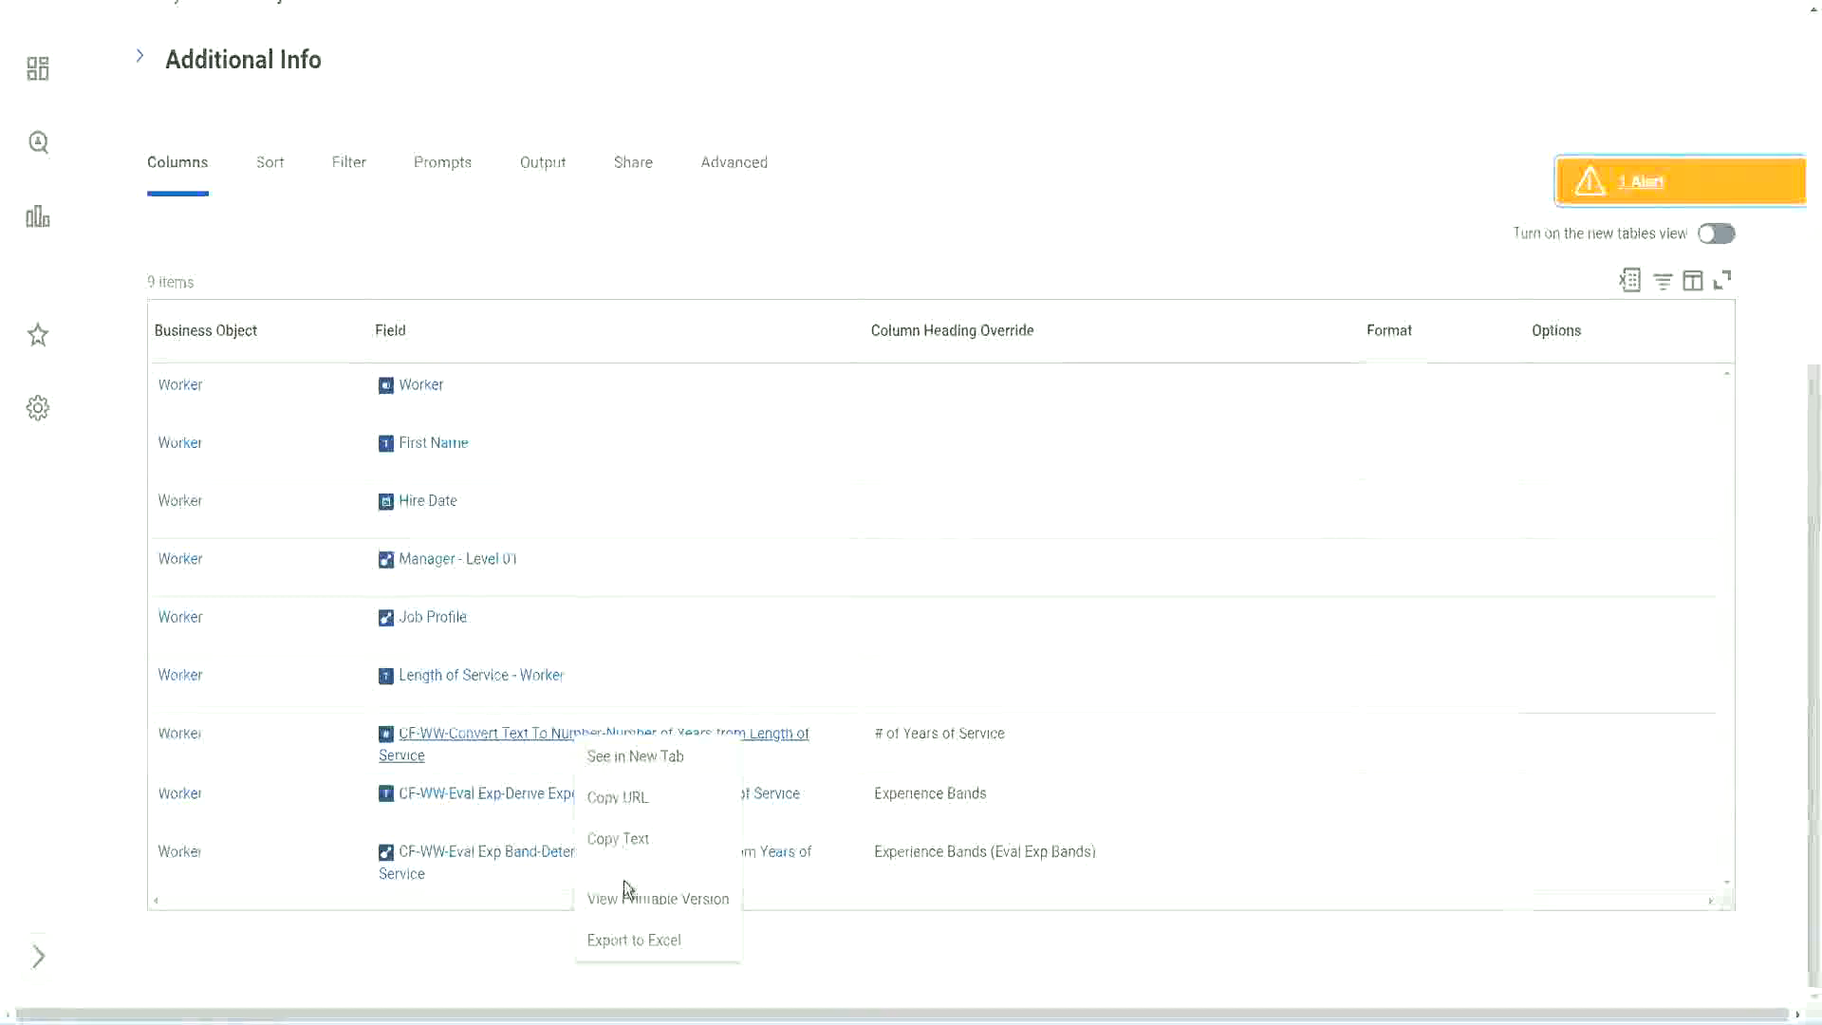
left_click(619, 839)
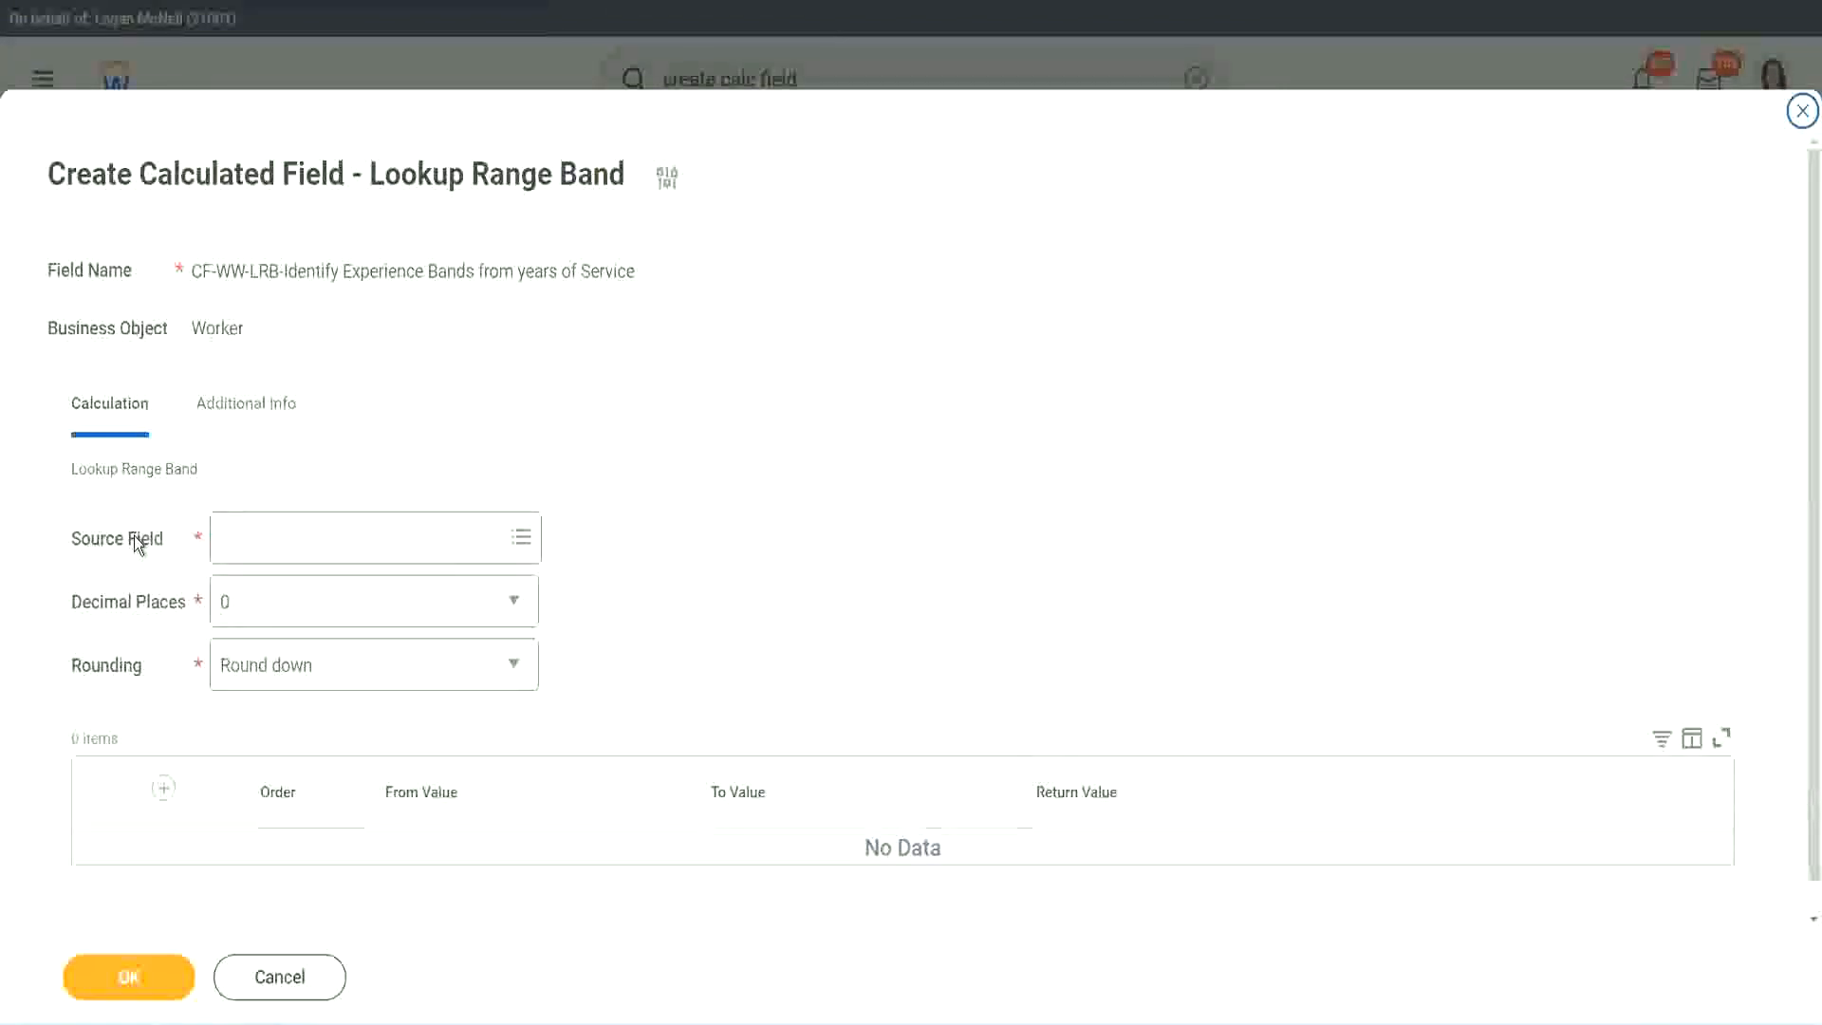
left_click(282, 540)
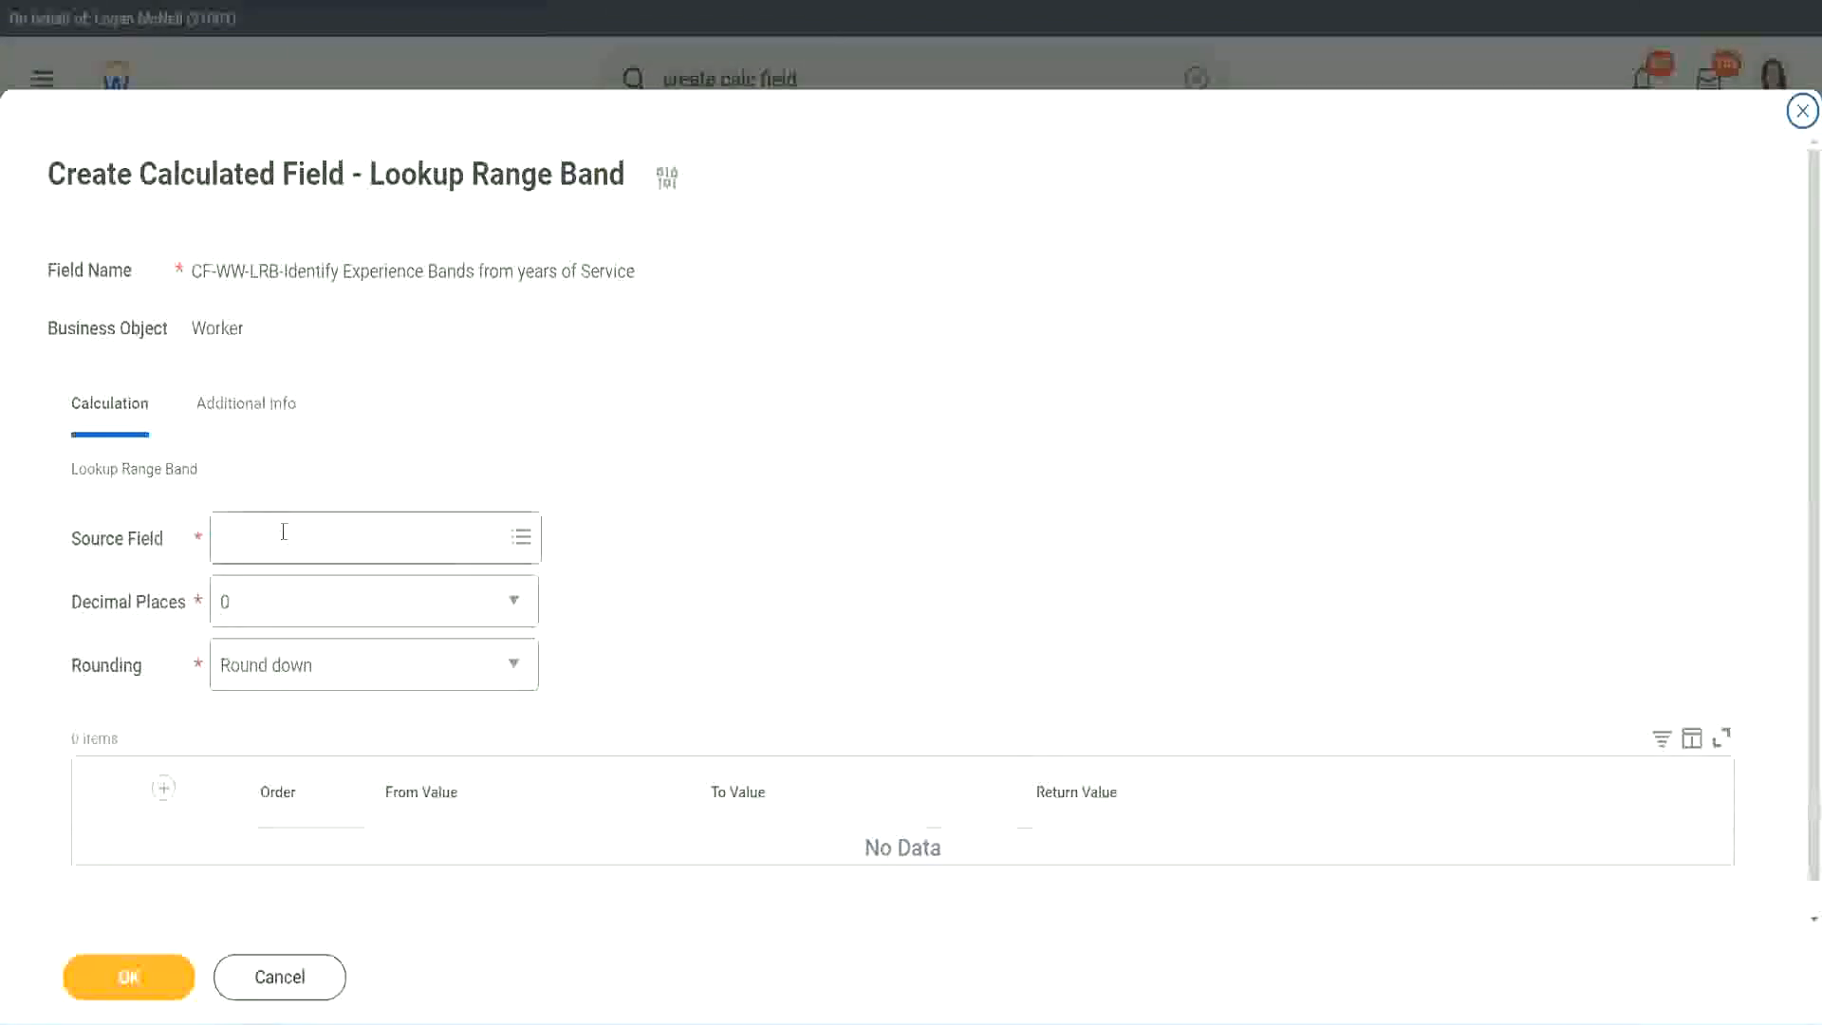
key("Return")
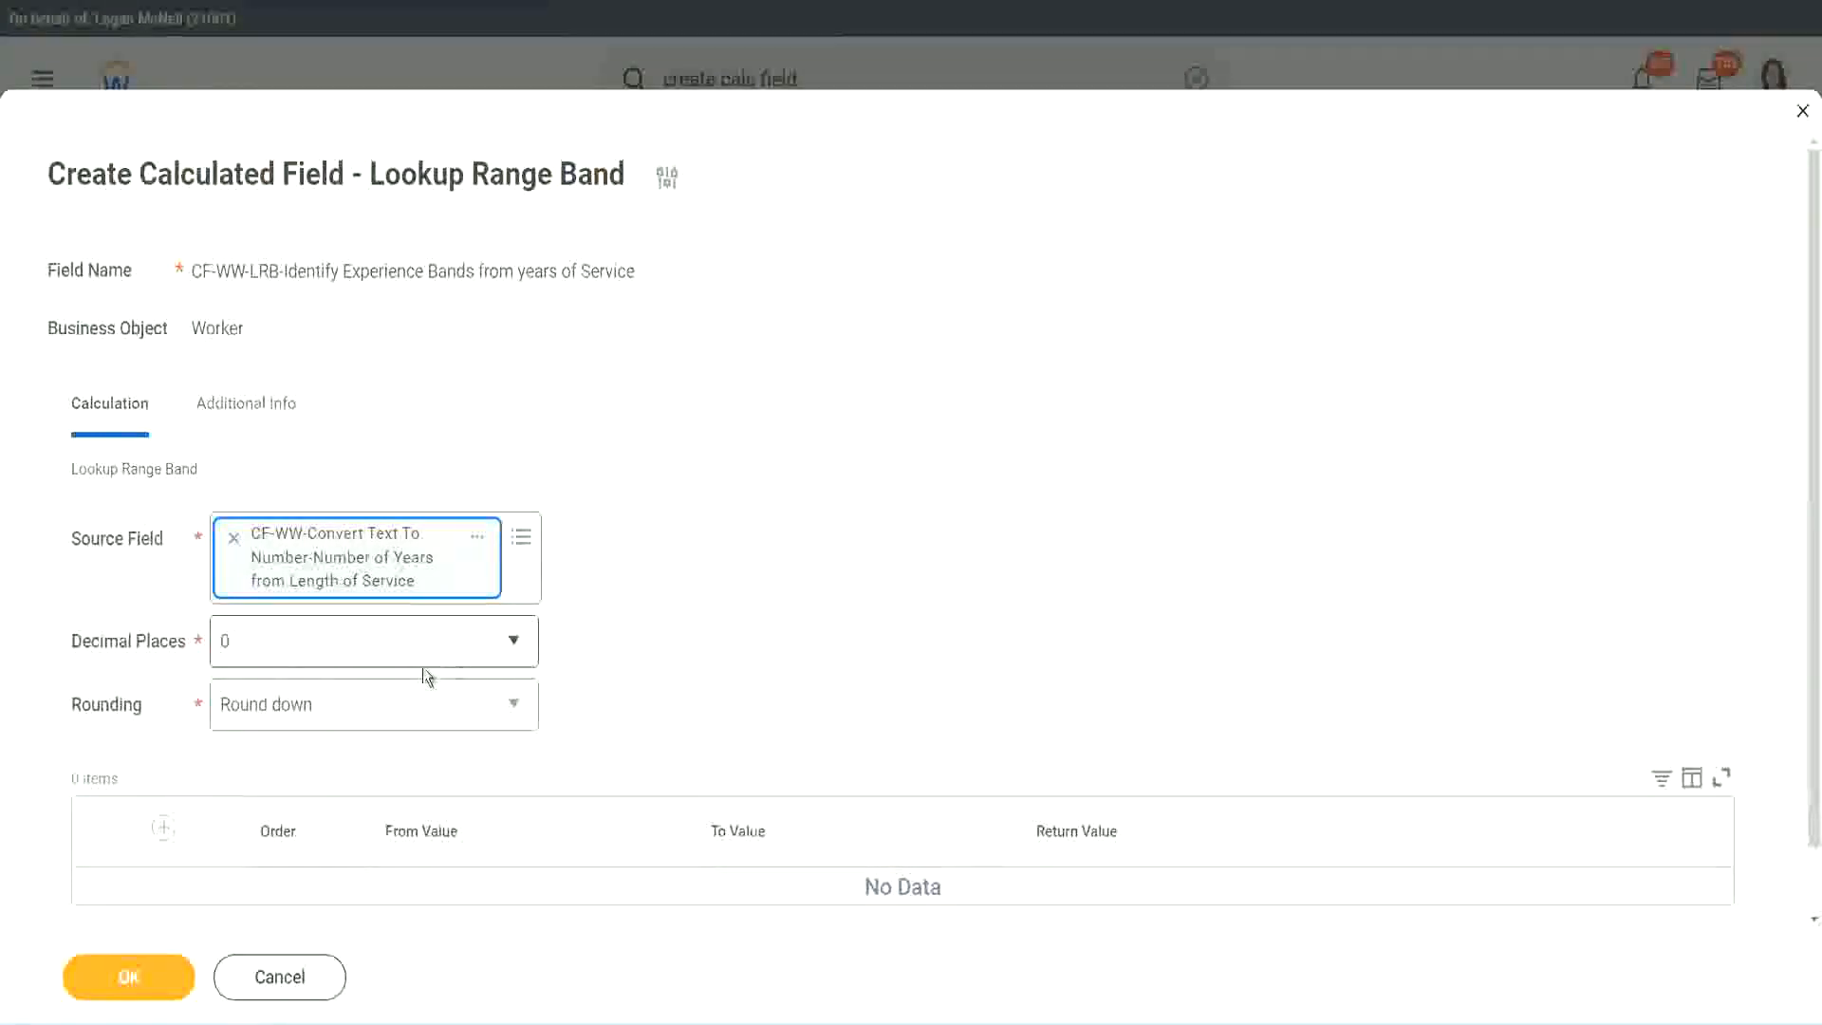
Step: Review the decimal places and rounding choices, and set the rounding to Round
left_click(356, 652)
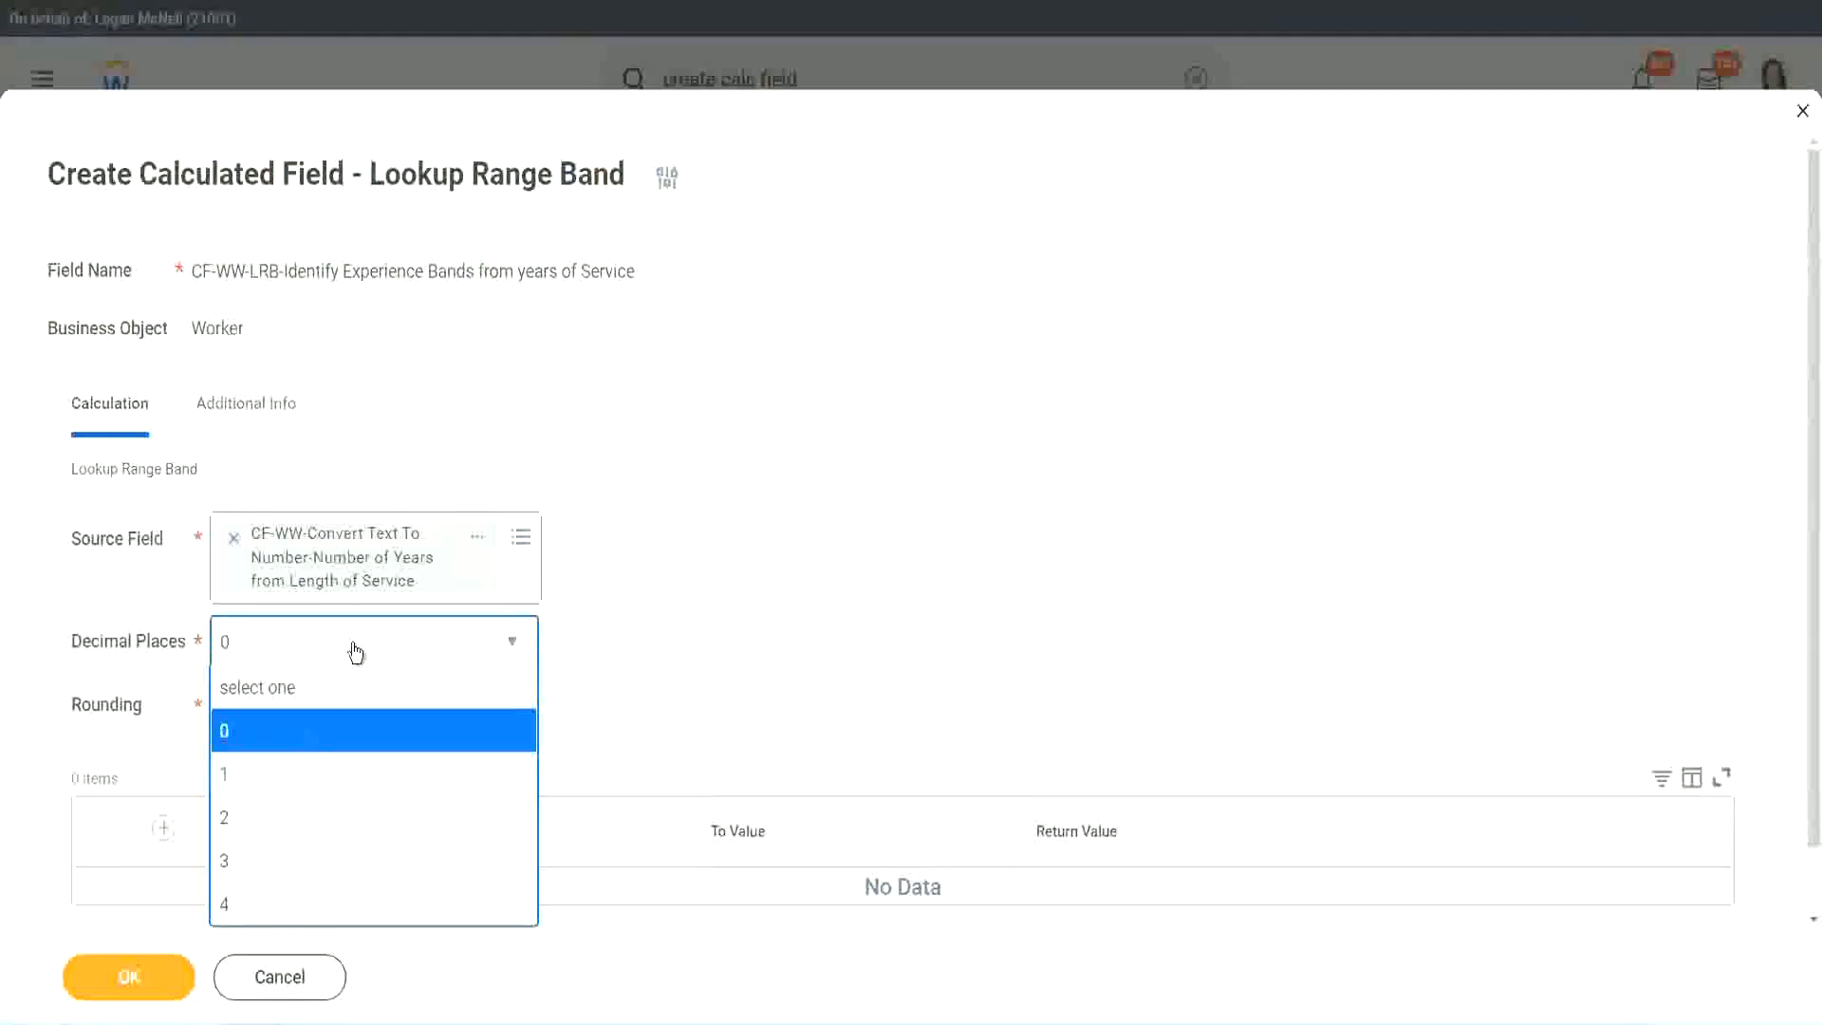
left_click(709, 626)
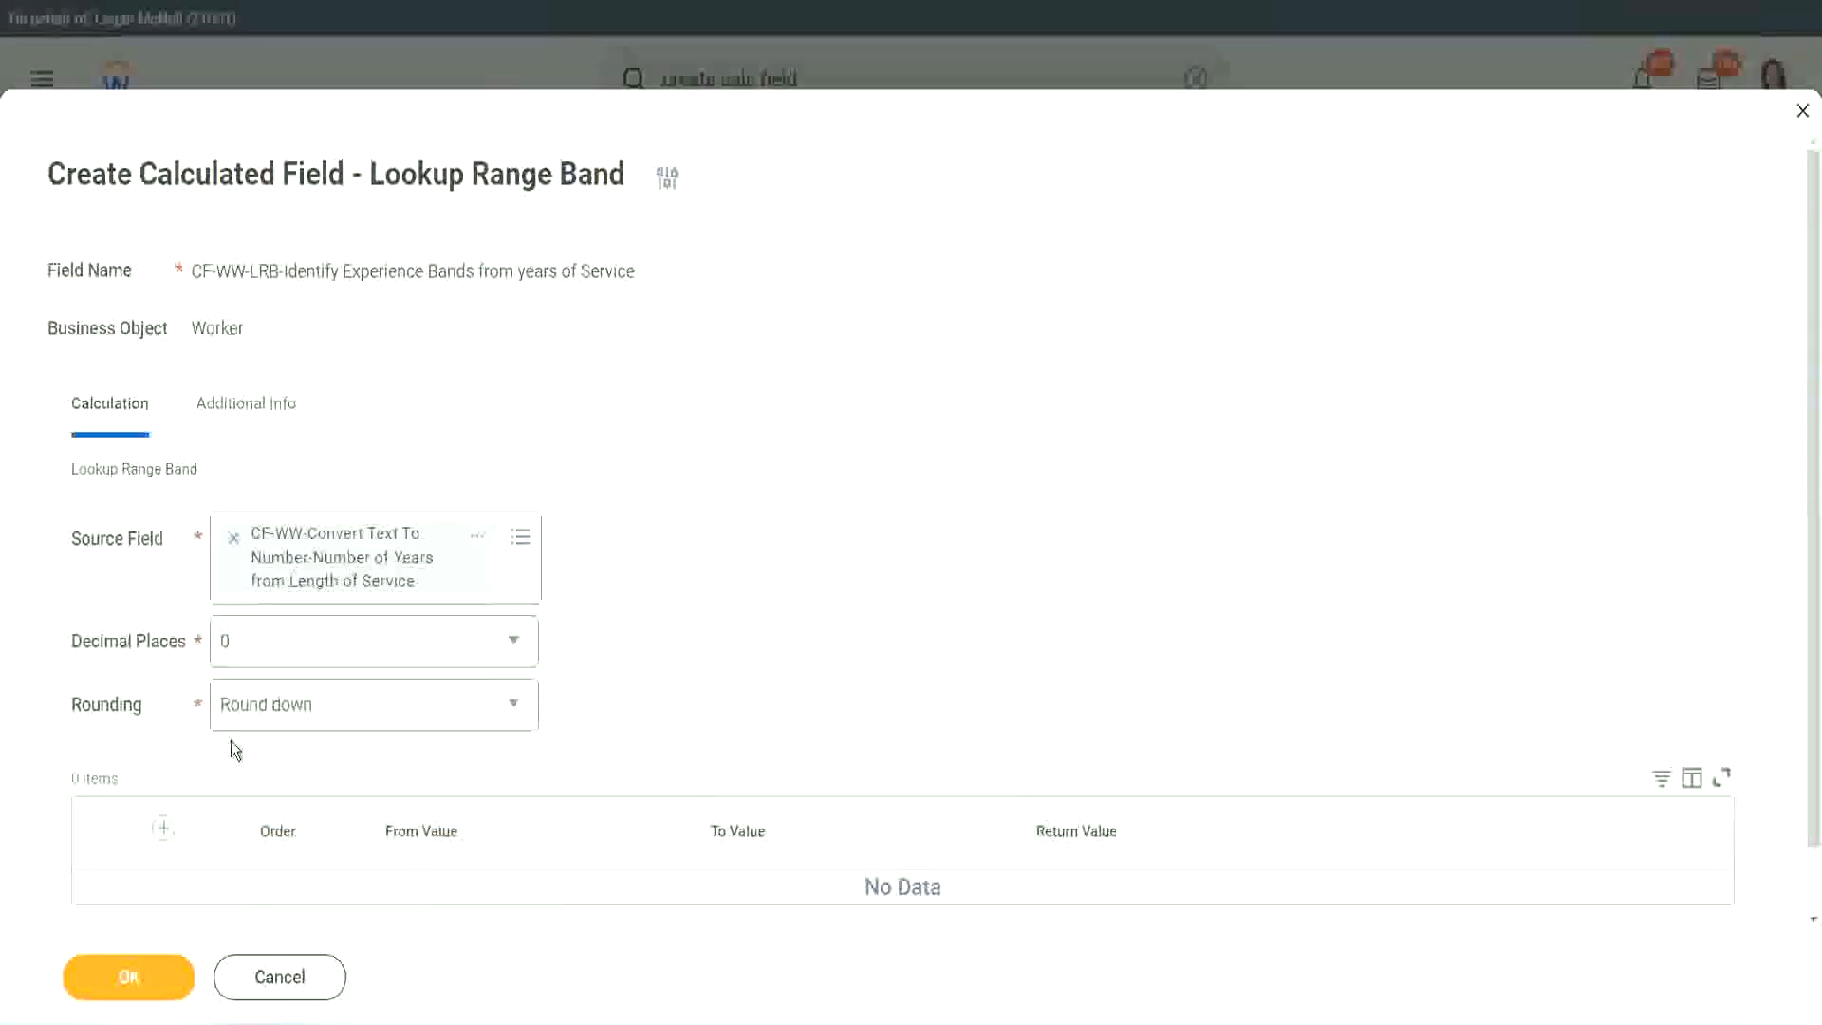
left_click(292, 711)
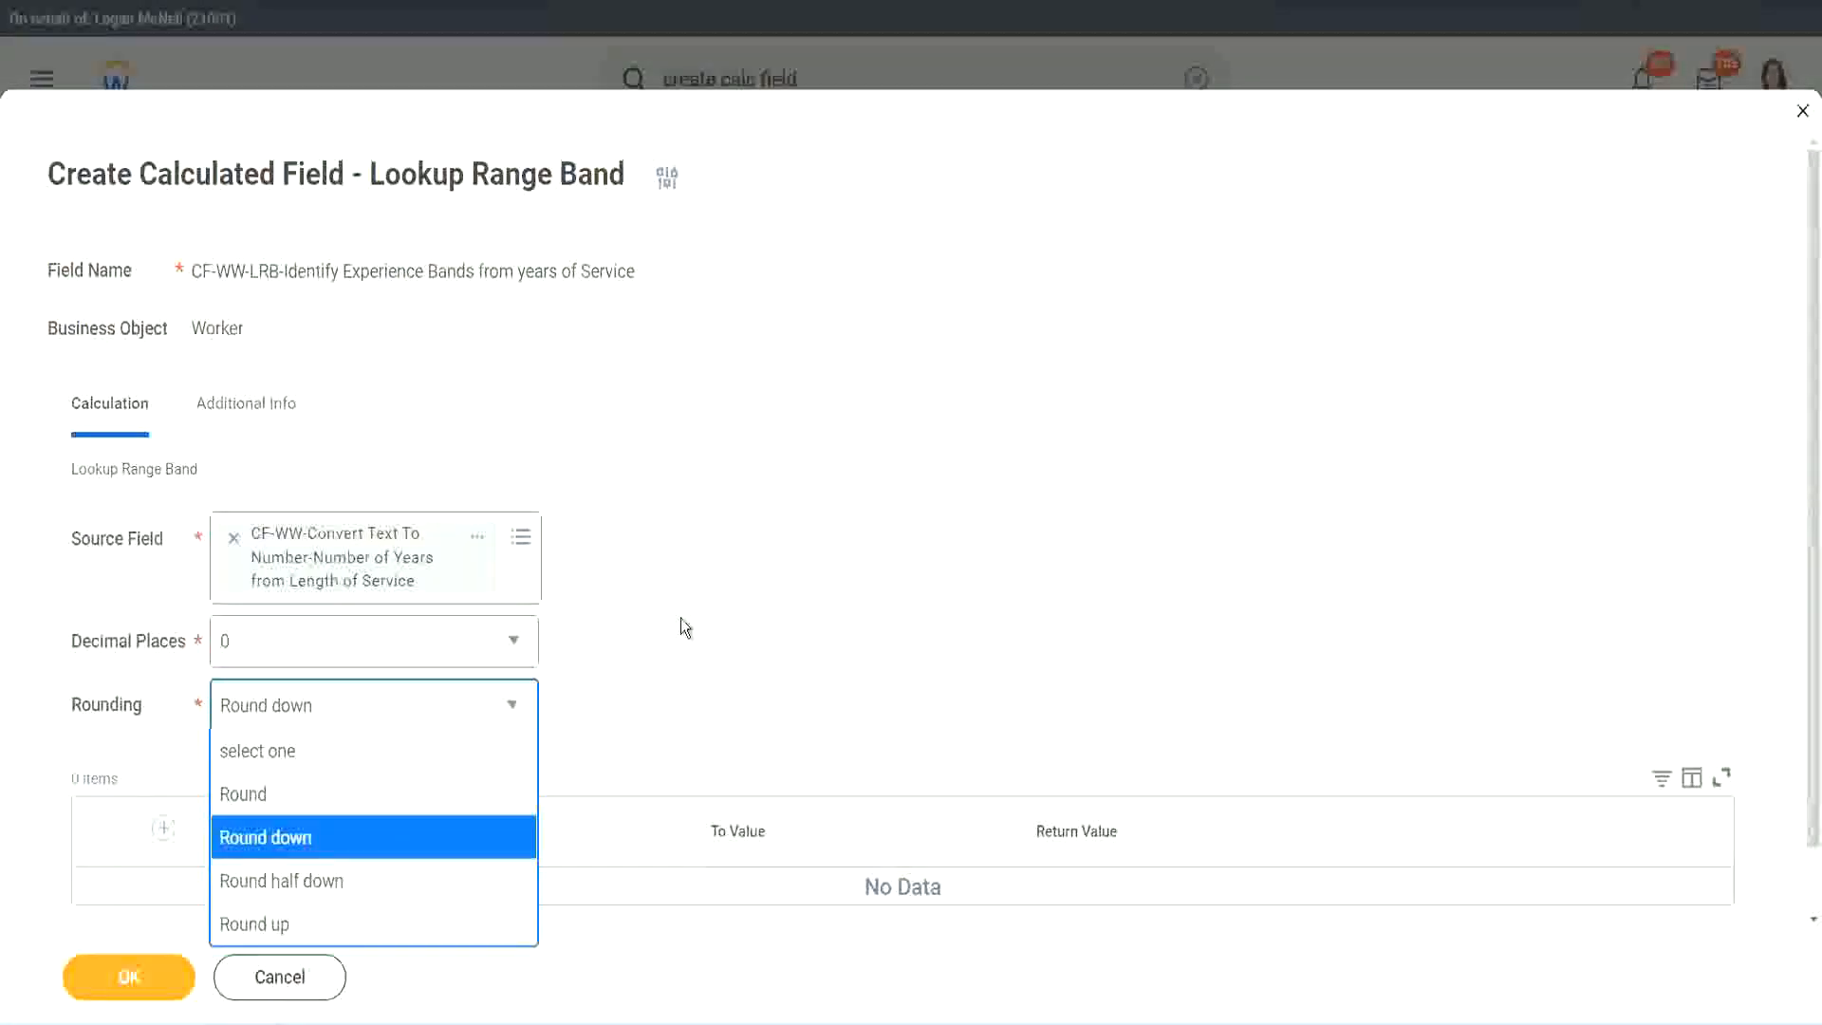
left_click(640, 699)
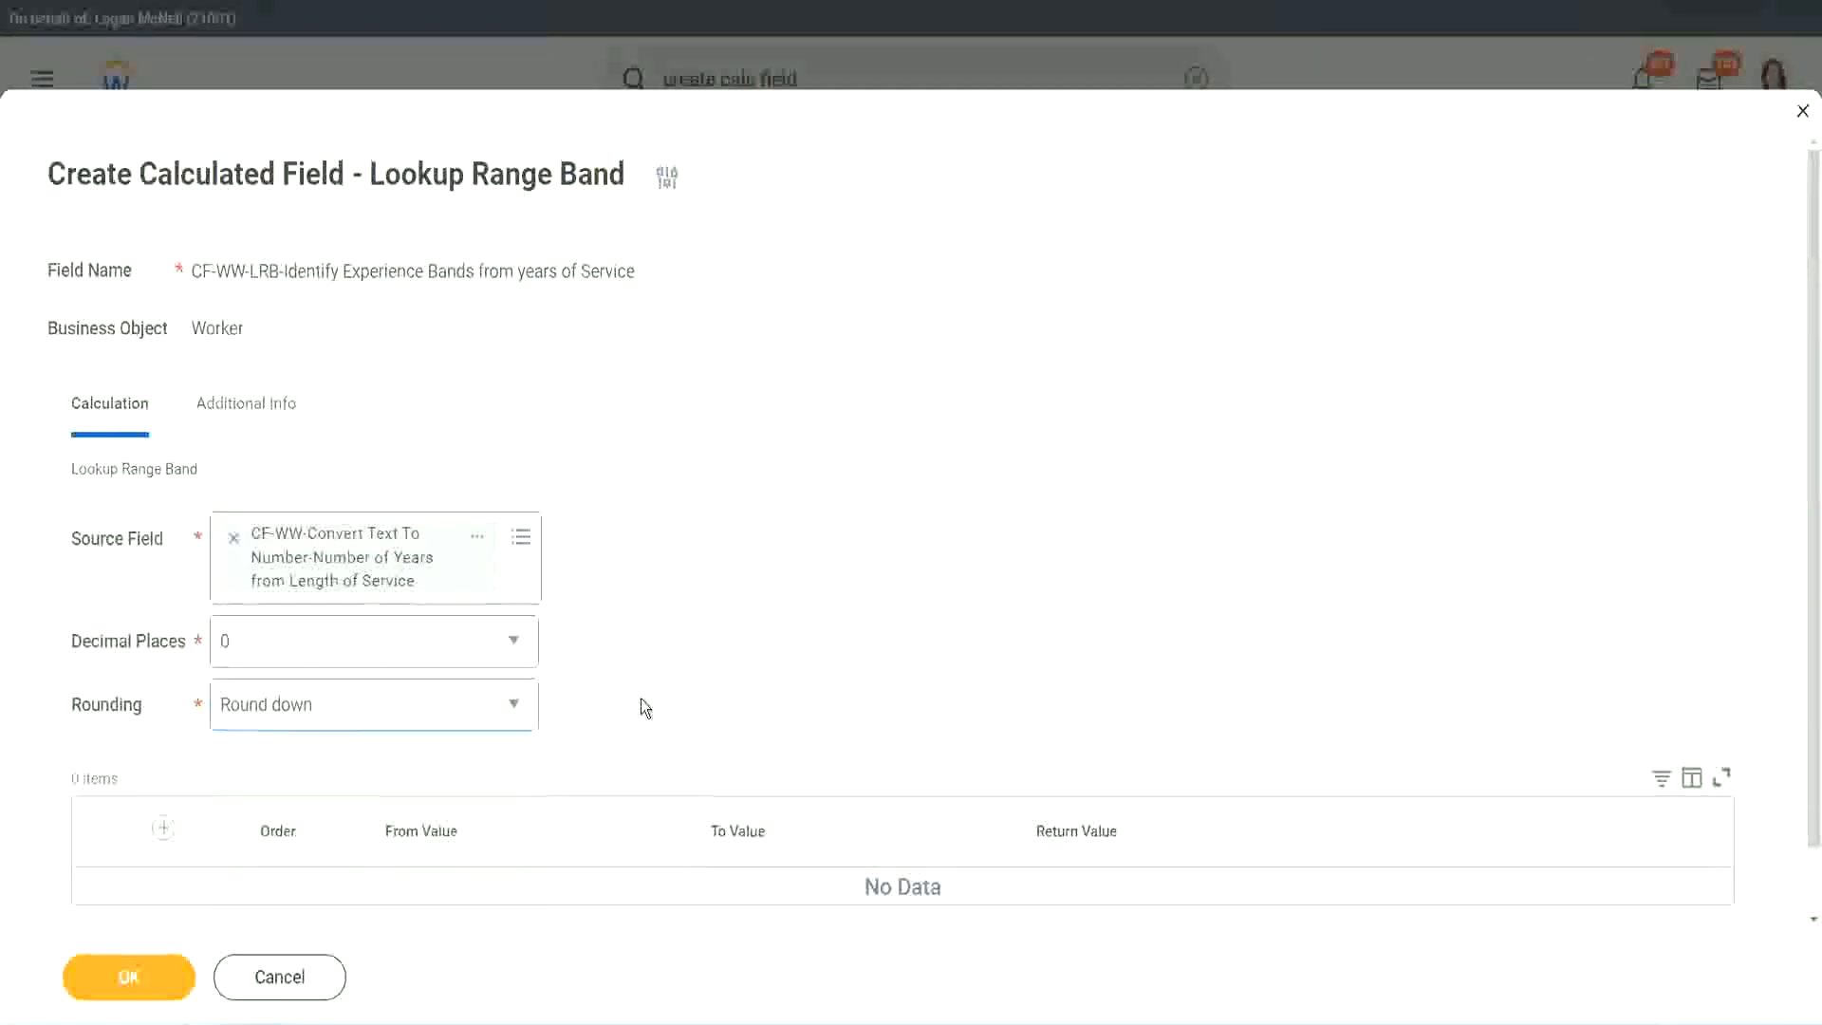
left_click(309, 704)
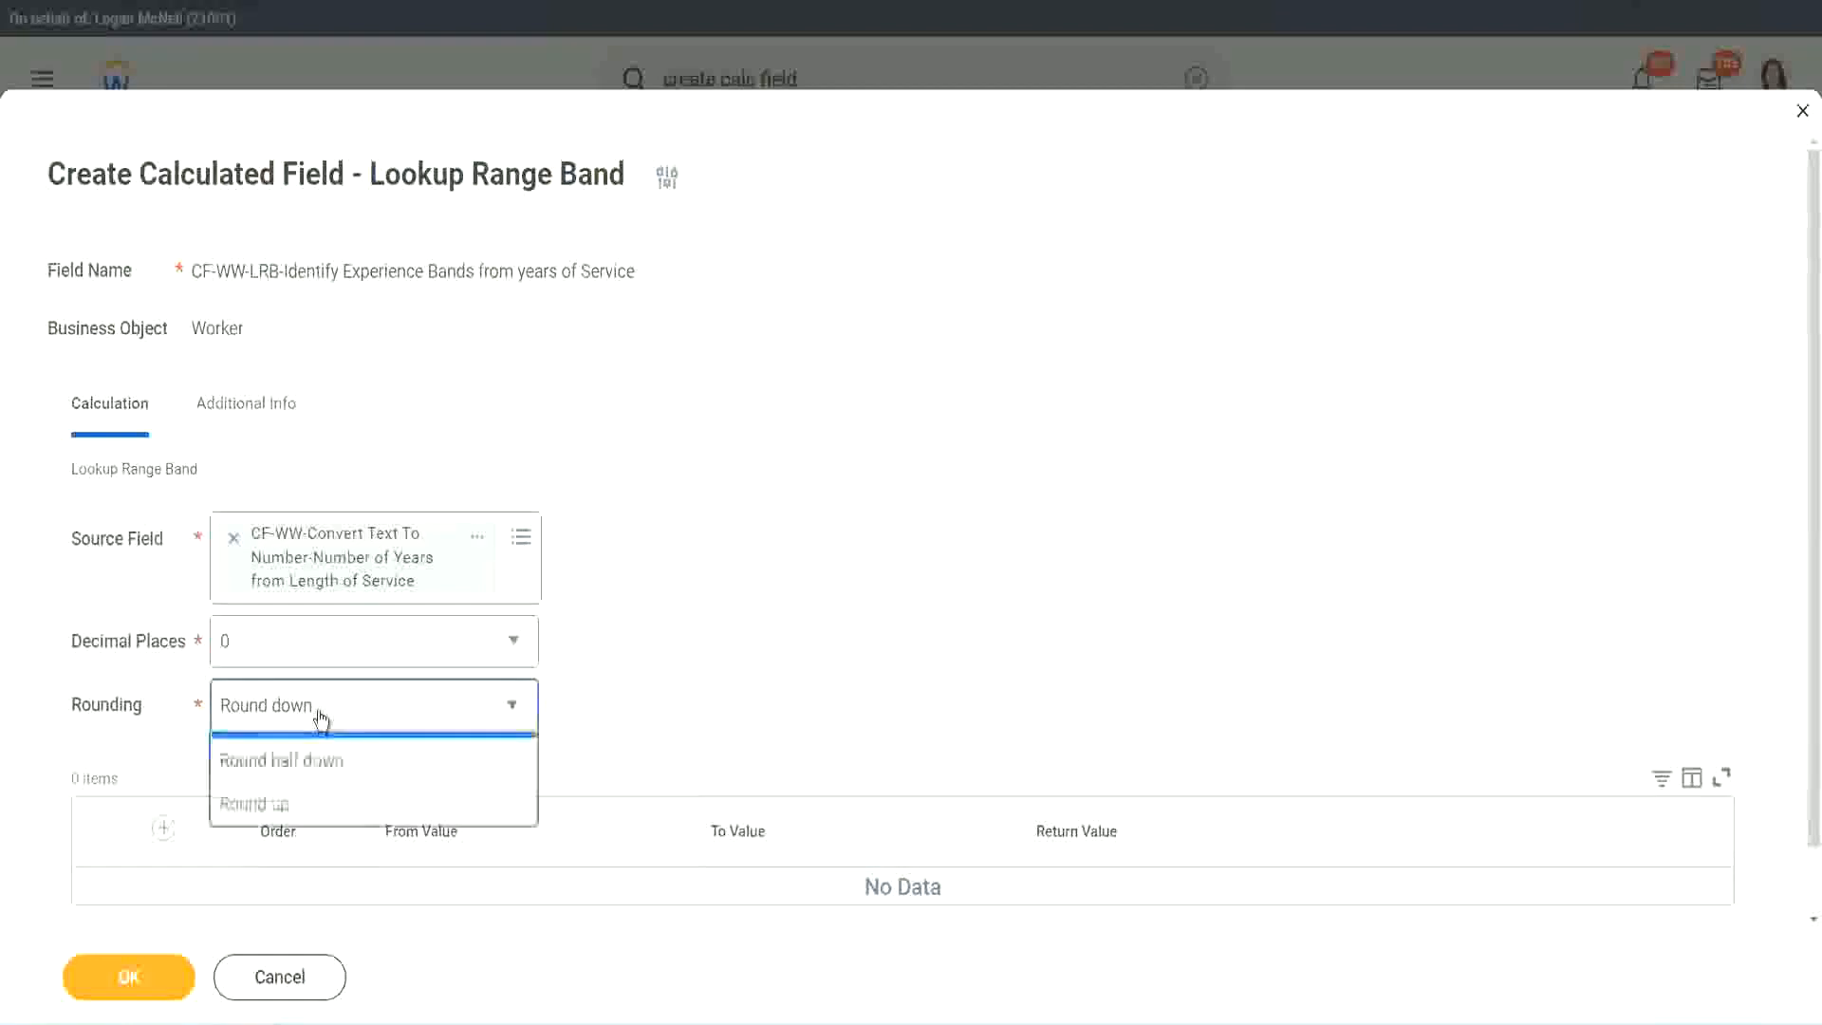
left_click(304, 796)
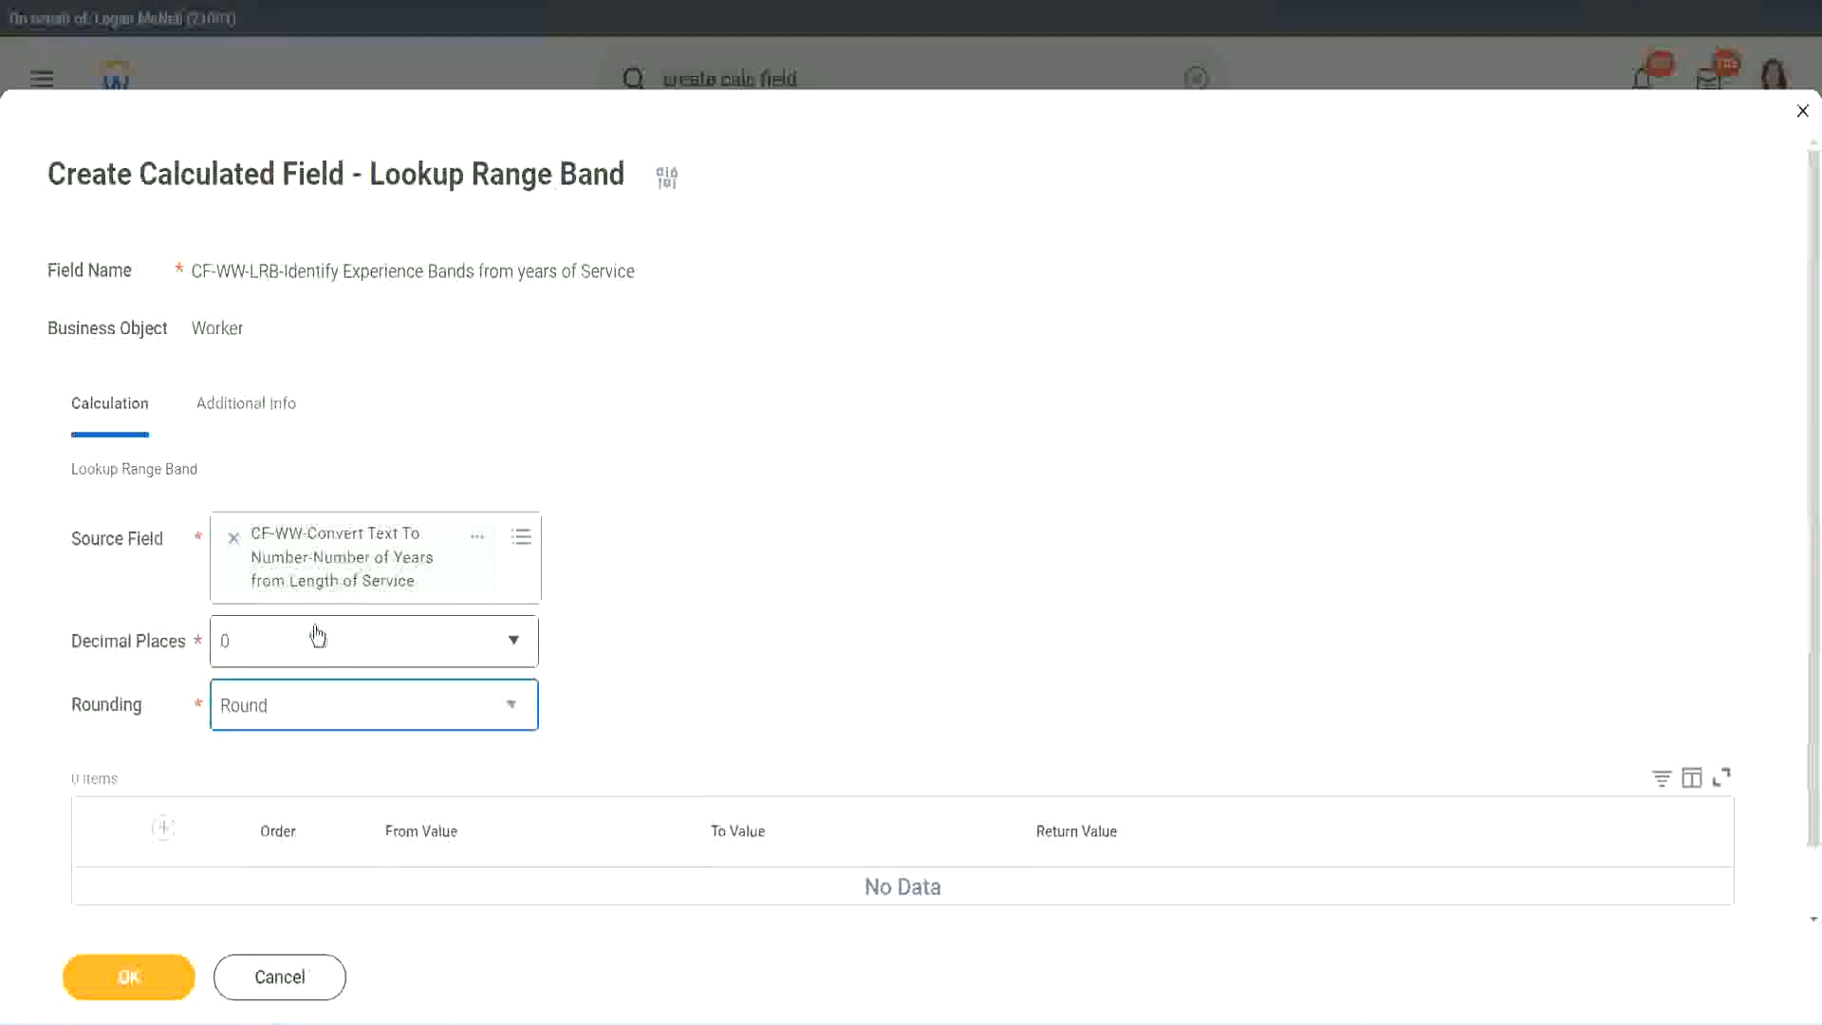
Step: Add the first range band from 0 to 7 with the return value Amateur
left_click(167, 828)
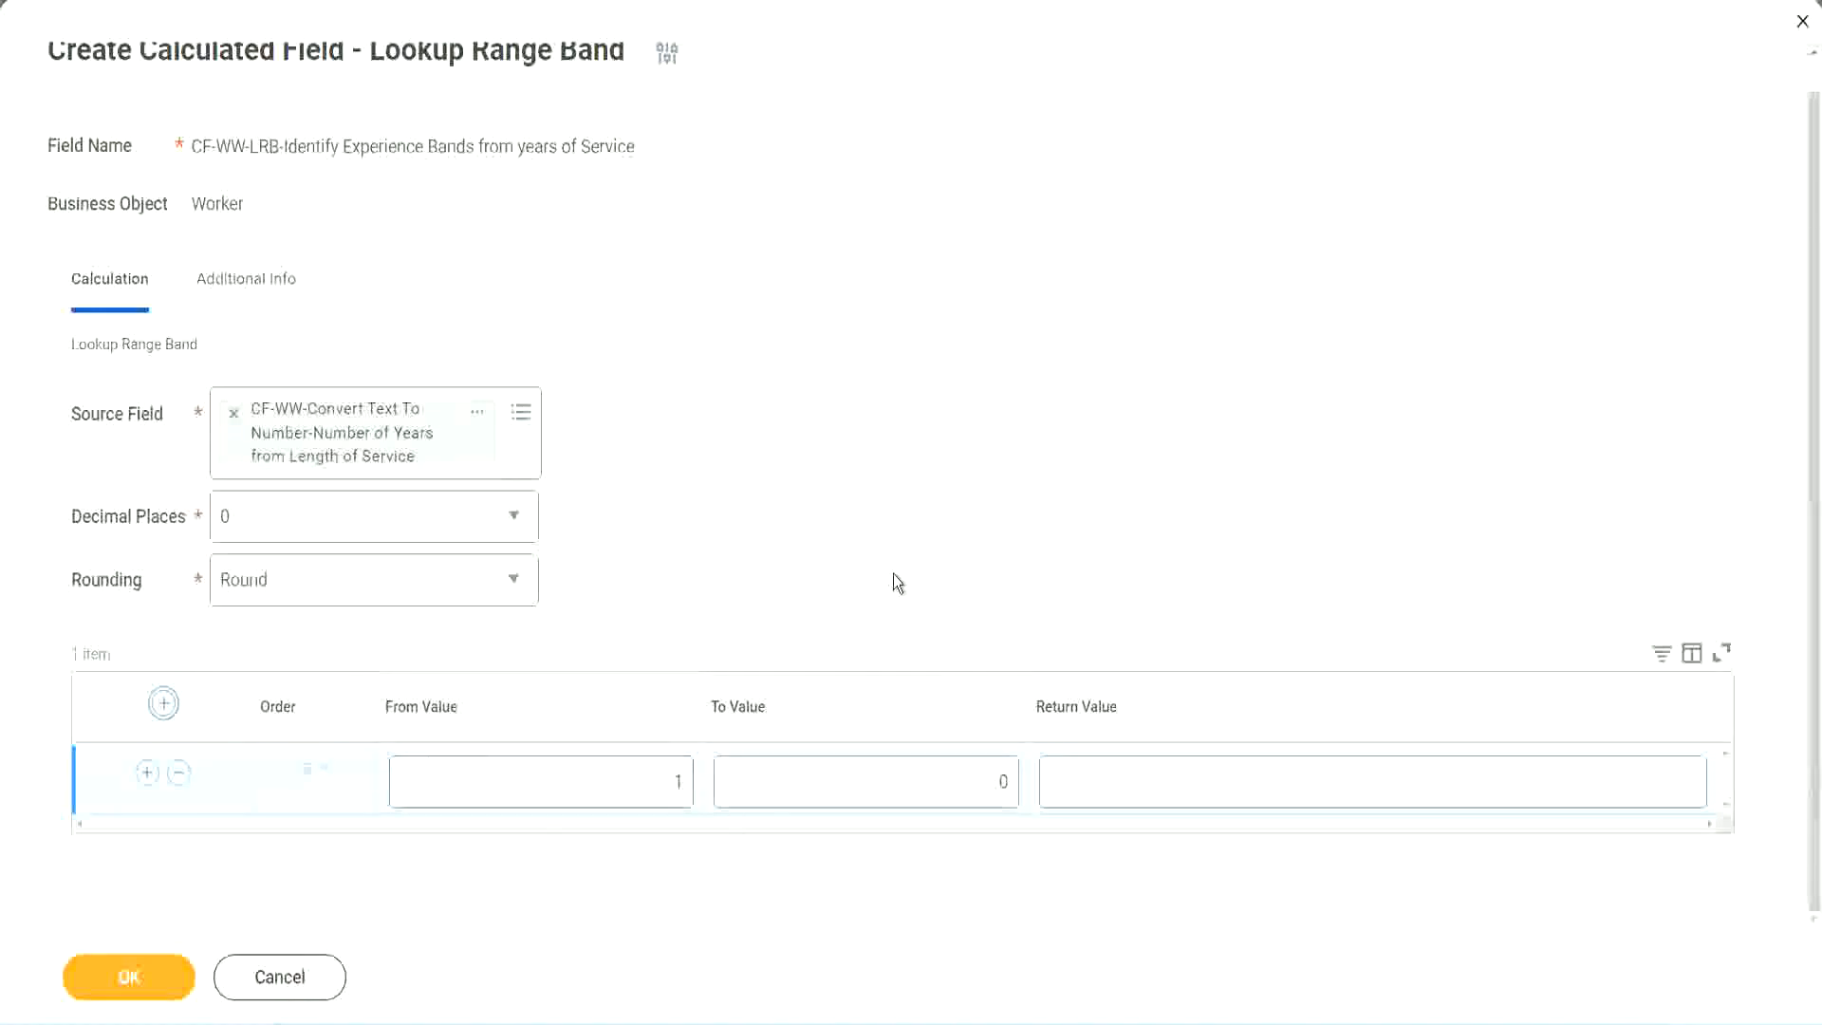
left_click(666, 787)
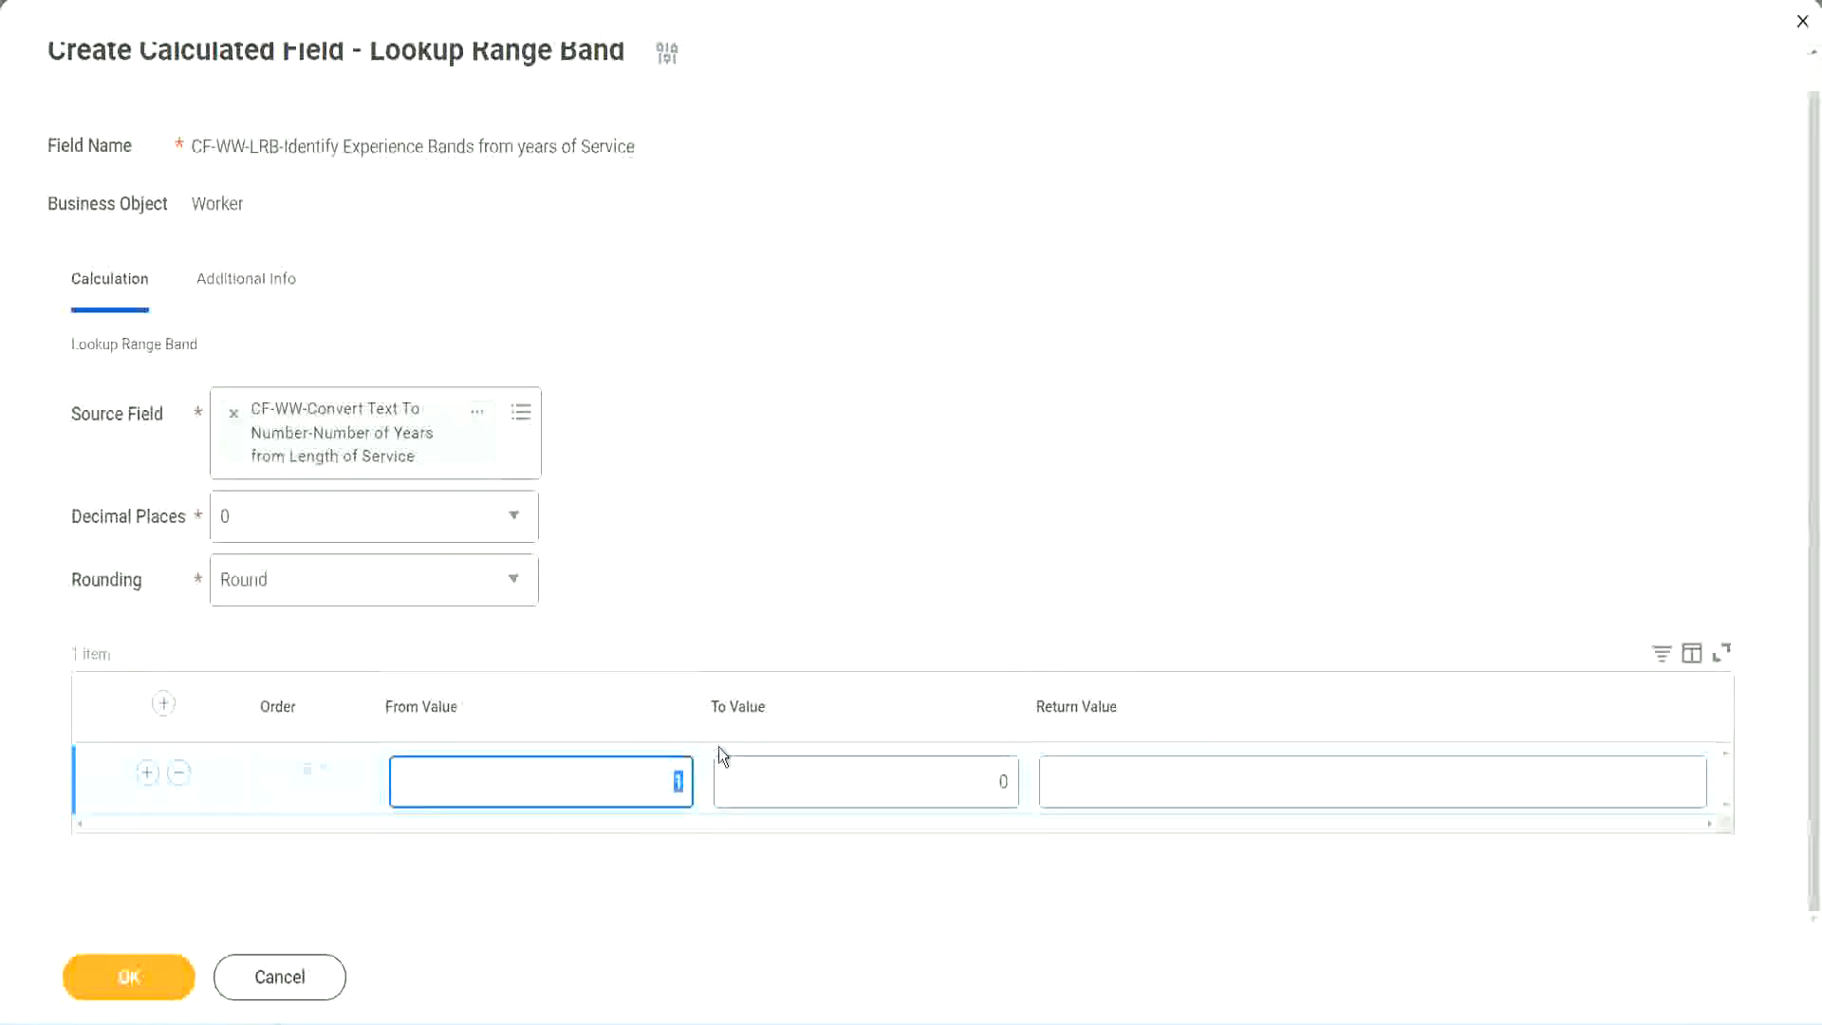
type("0")
key("Tab")
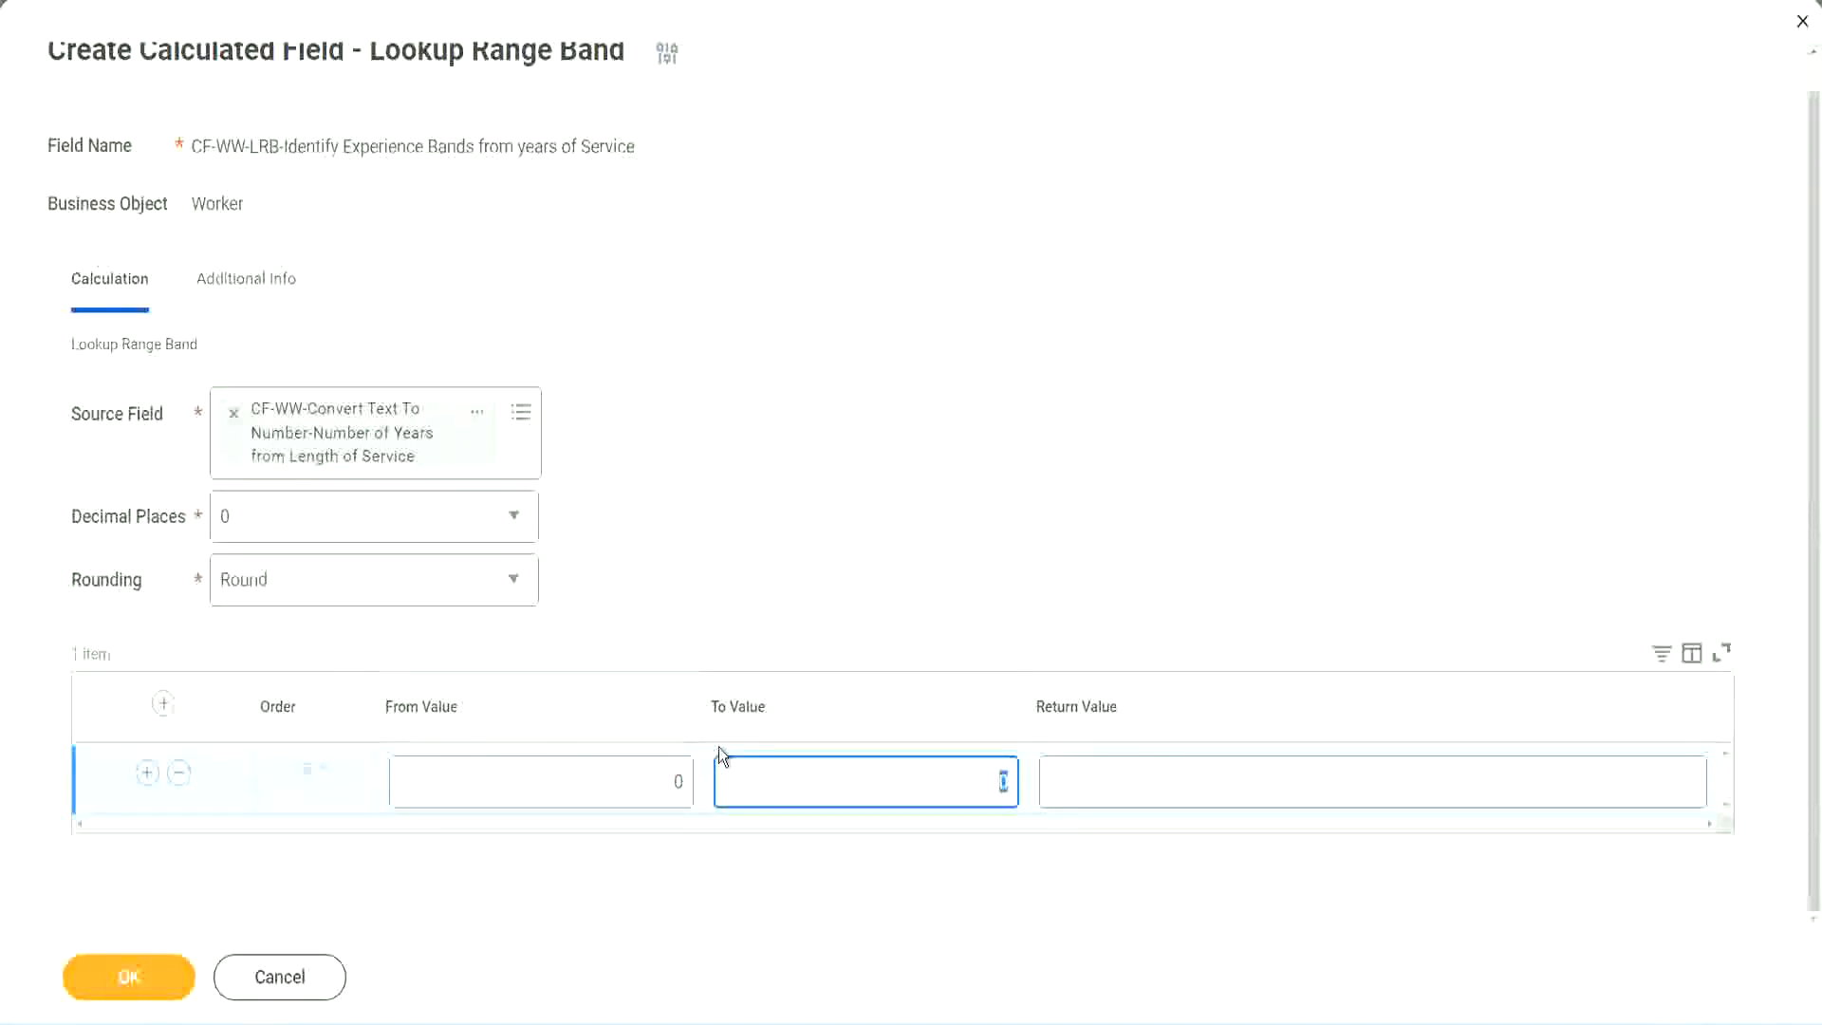
type("7")
key("Tab")
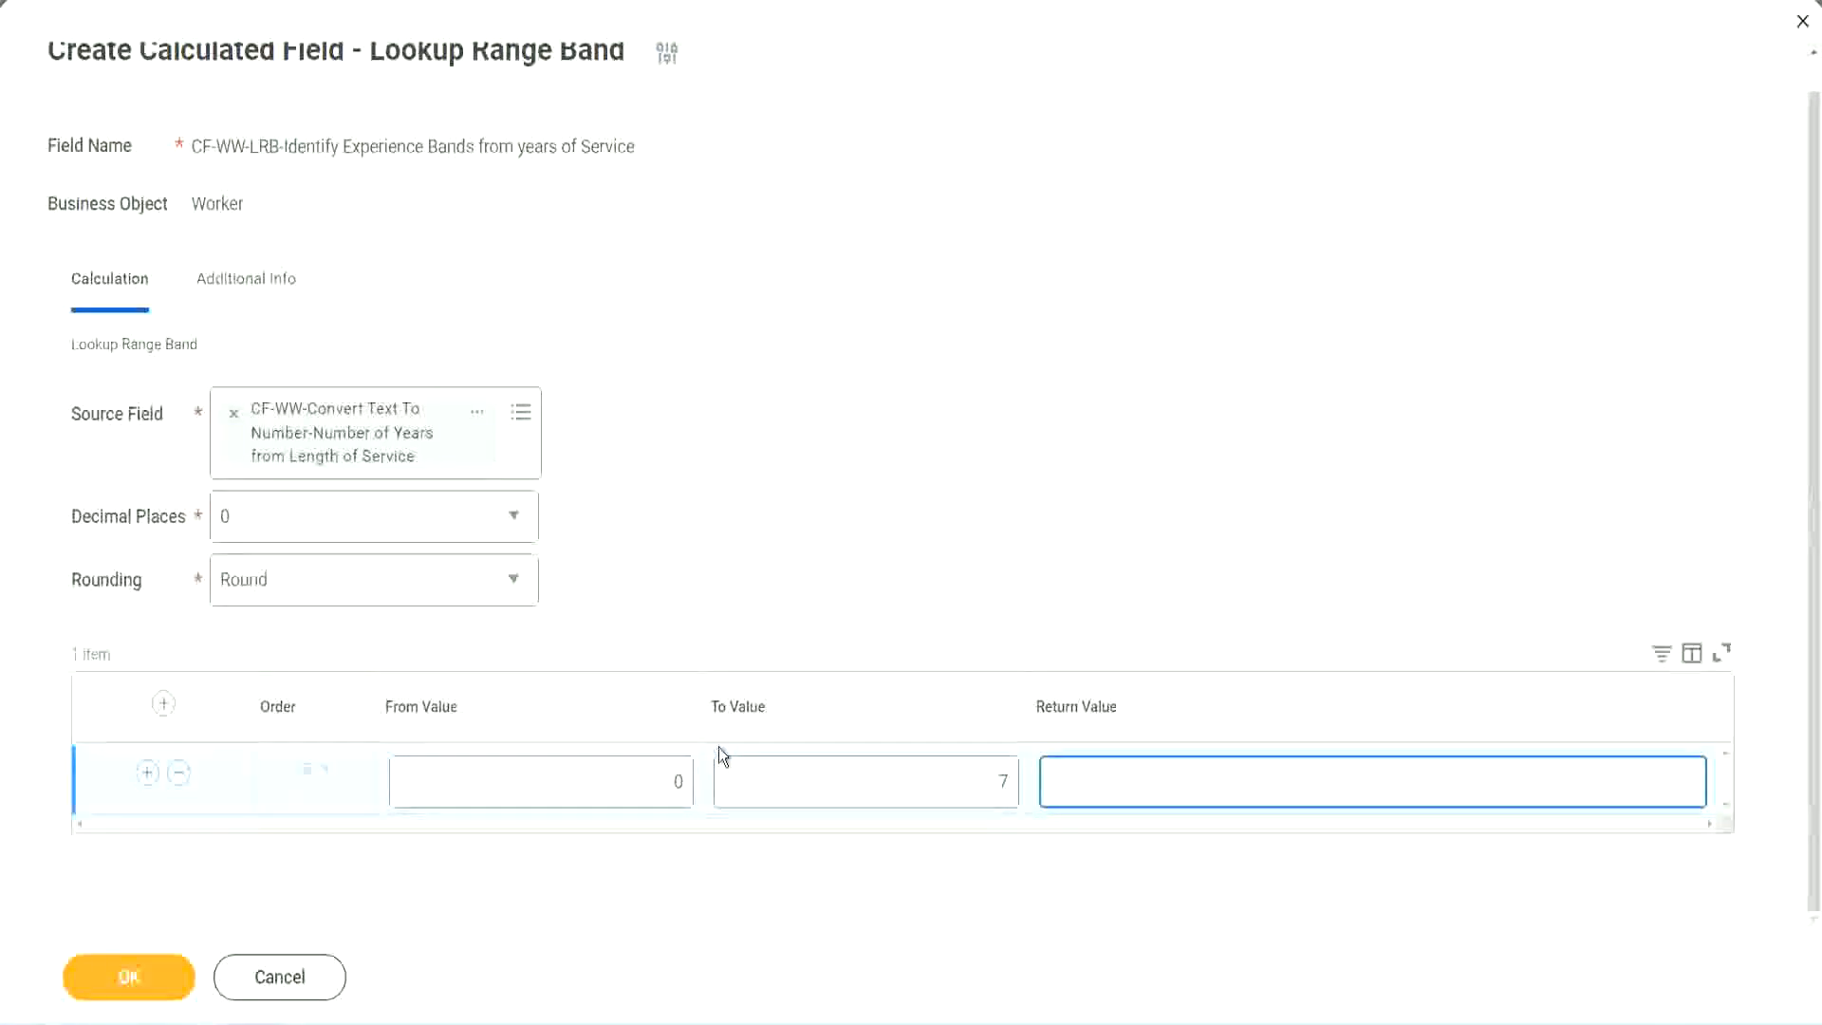
type("Amateur")
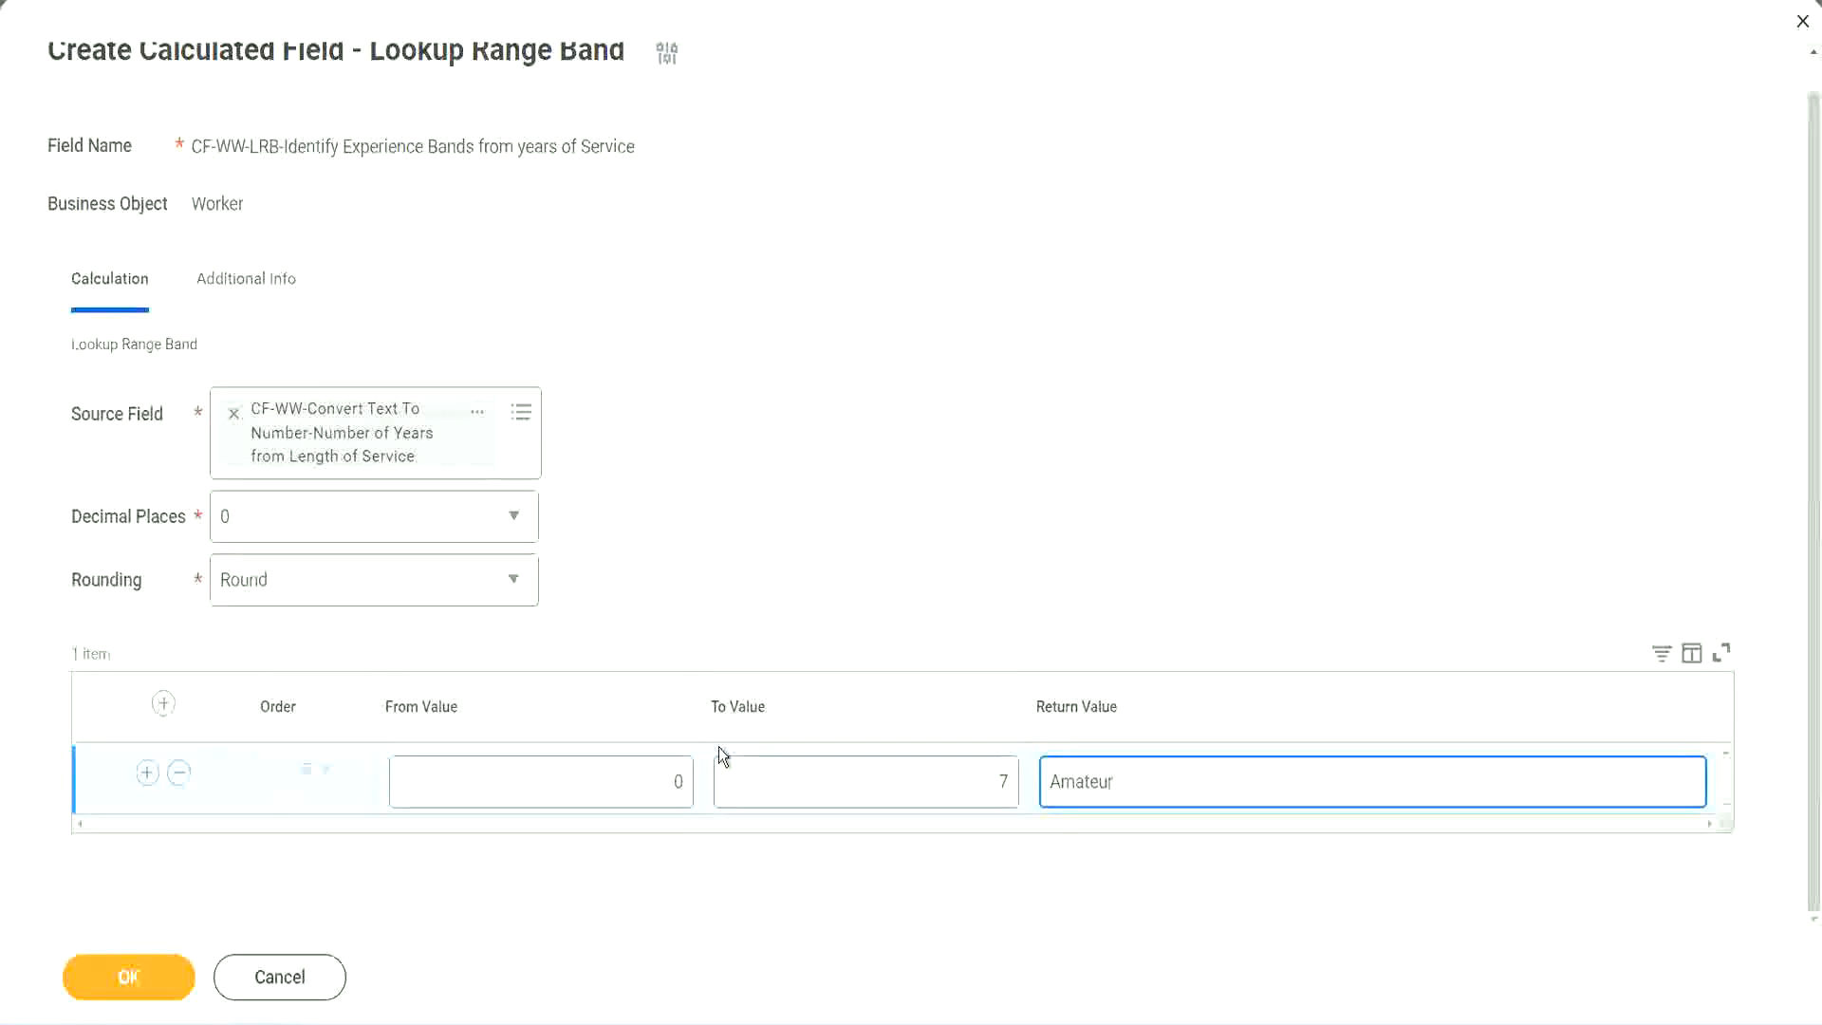
left_click(630, 800)
left_click(975, 766)
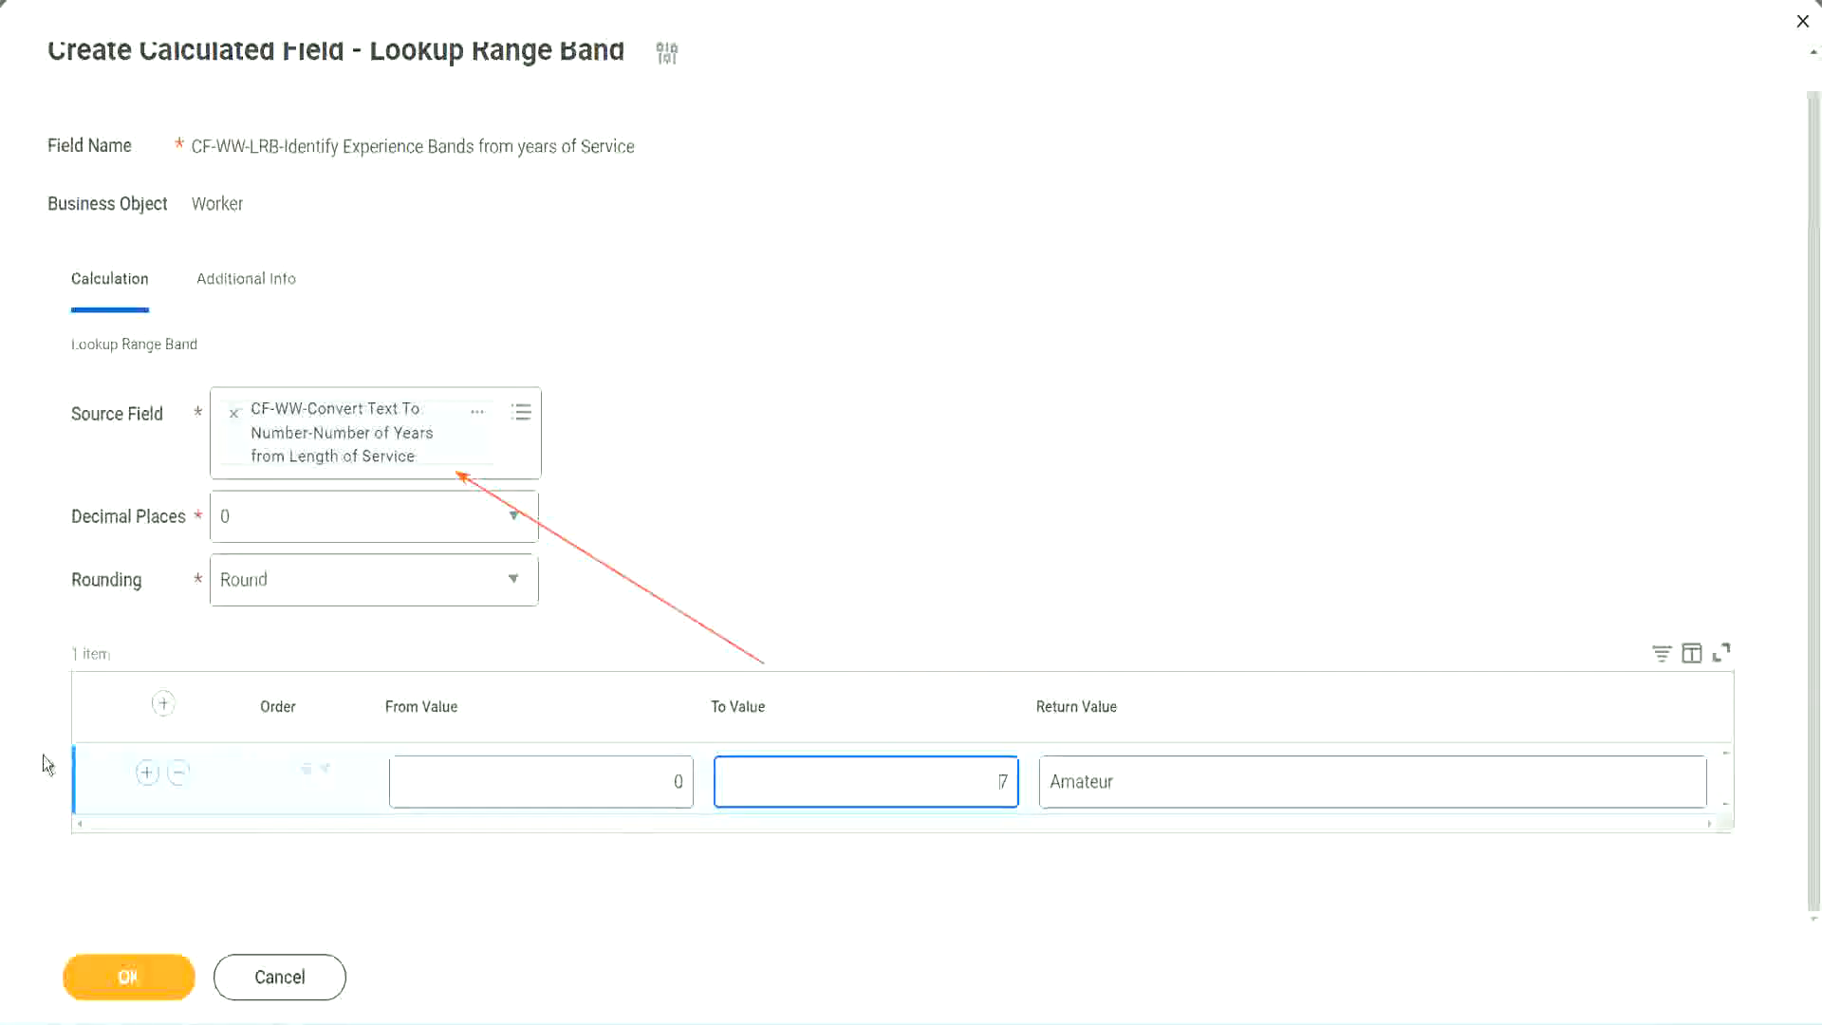
Step: Add a second range band from 8 to 15 with the return value Experienced
left_click(147, 774)
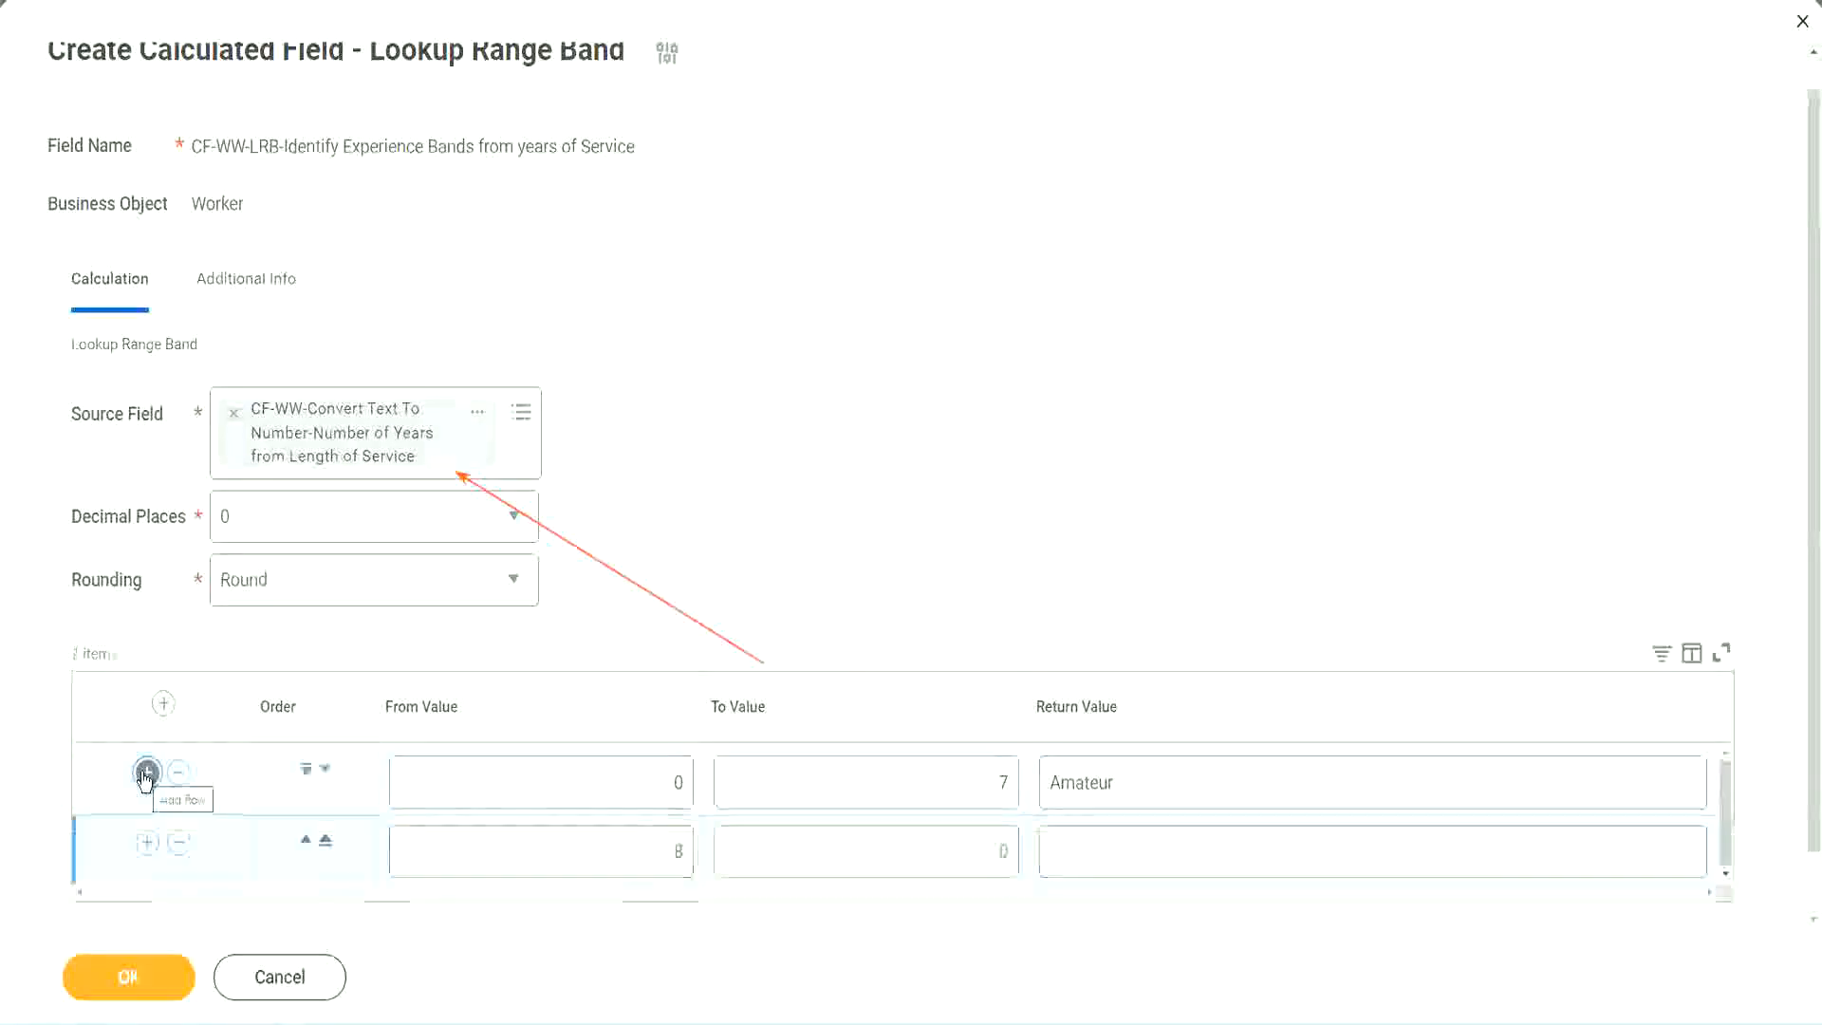
left_click(679, 850)
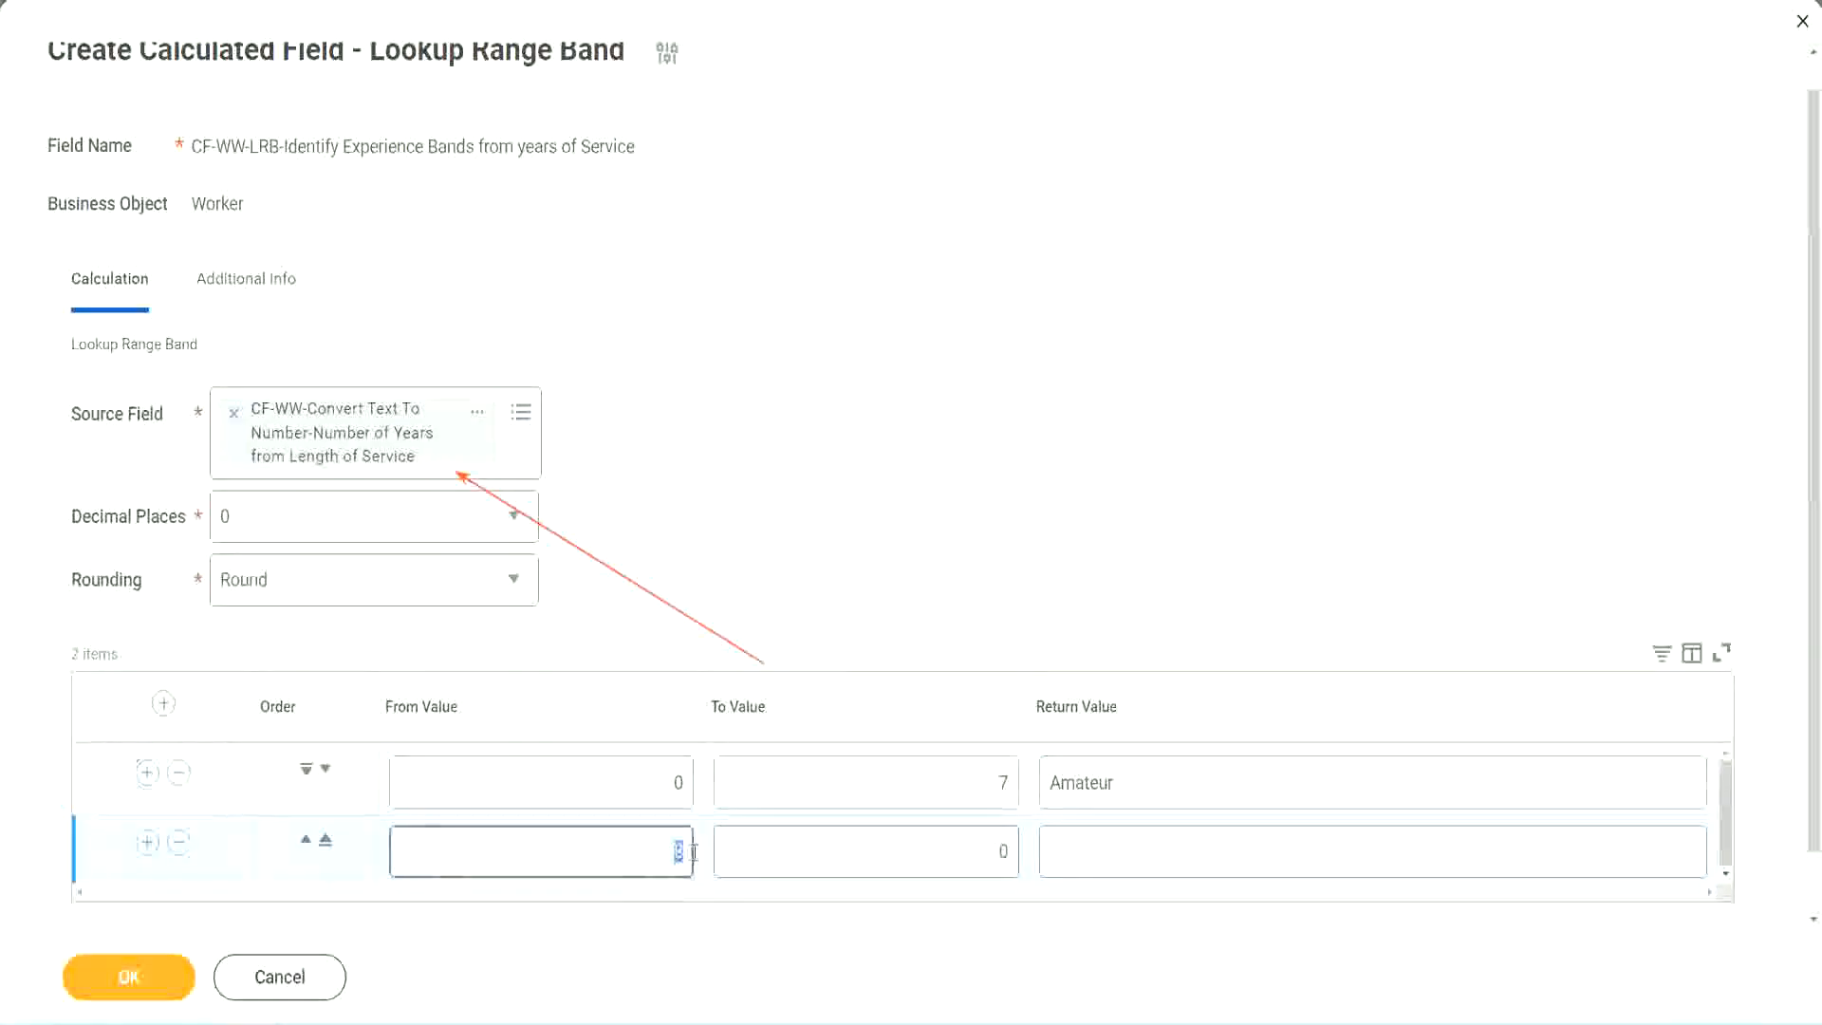
left_click(653, 793)
left_click(990, 790)
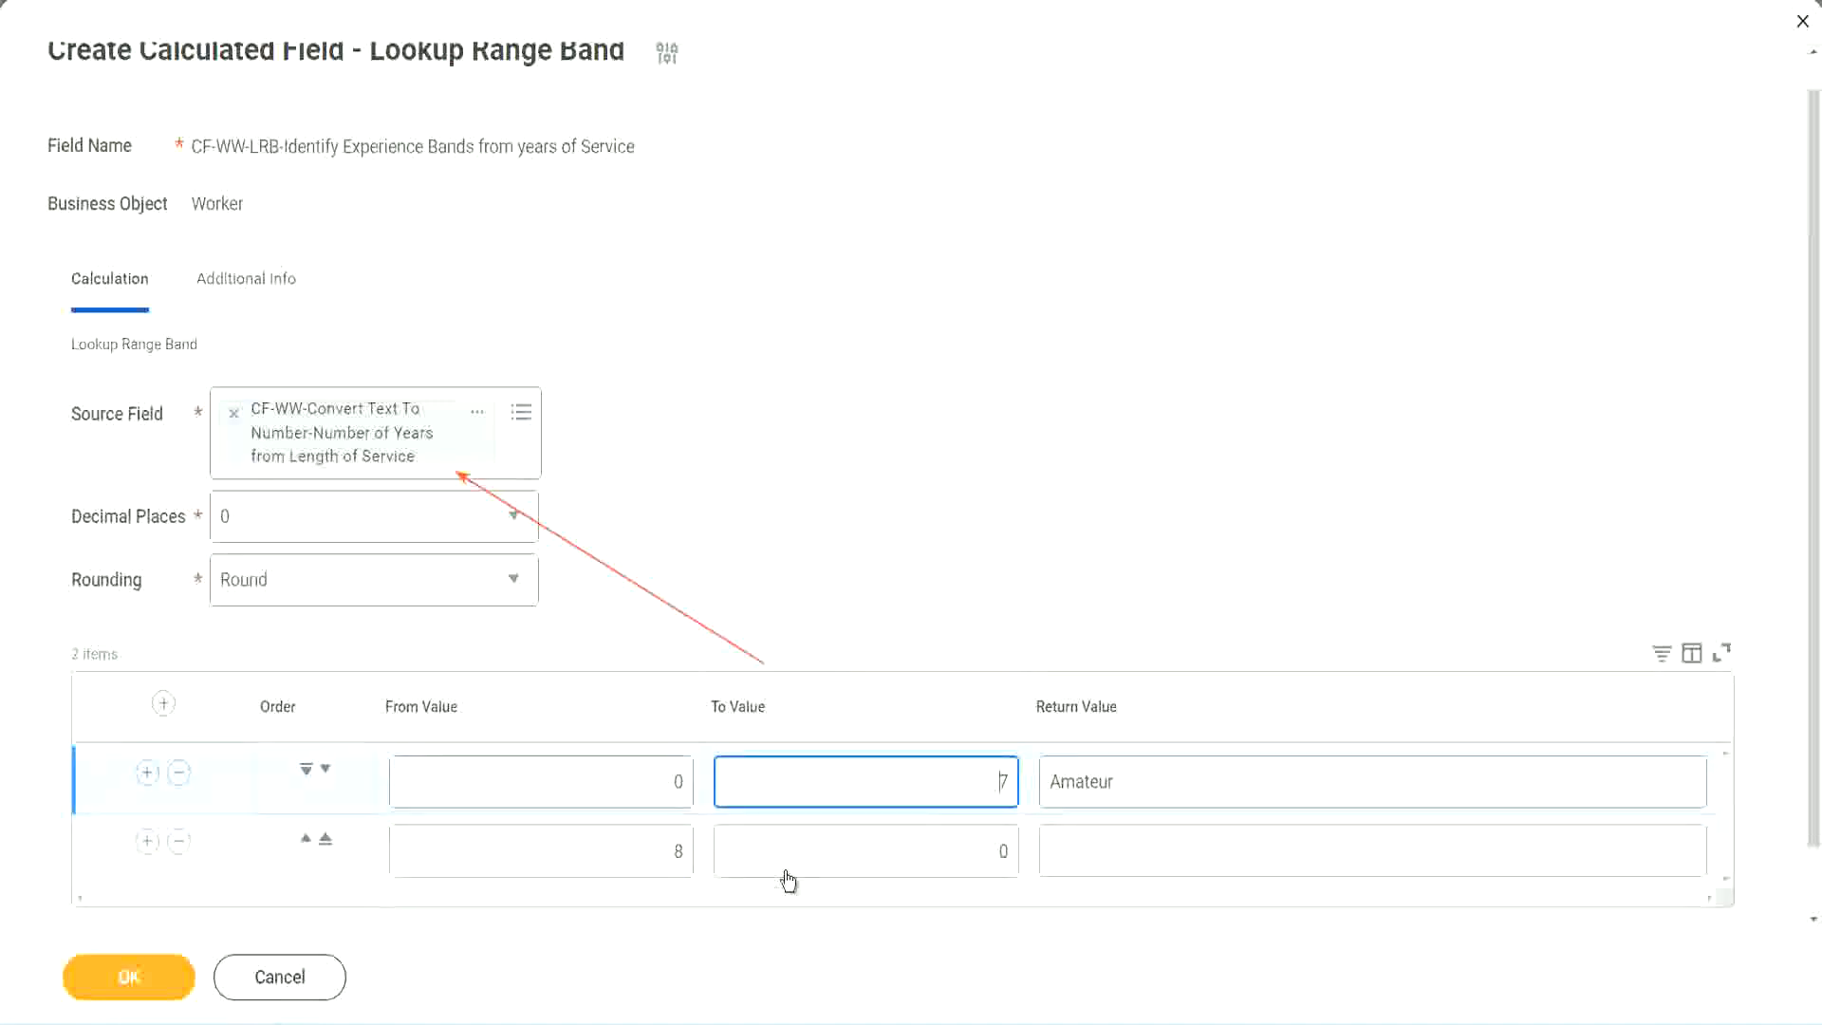
left_click(645, 850)
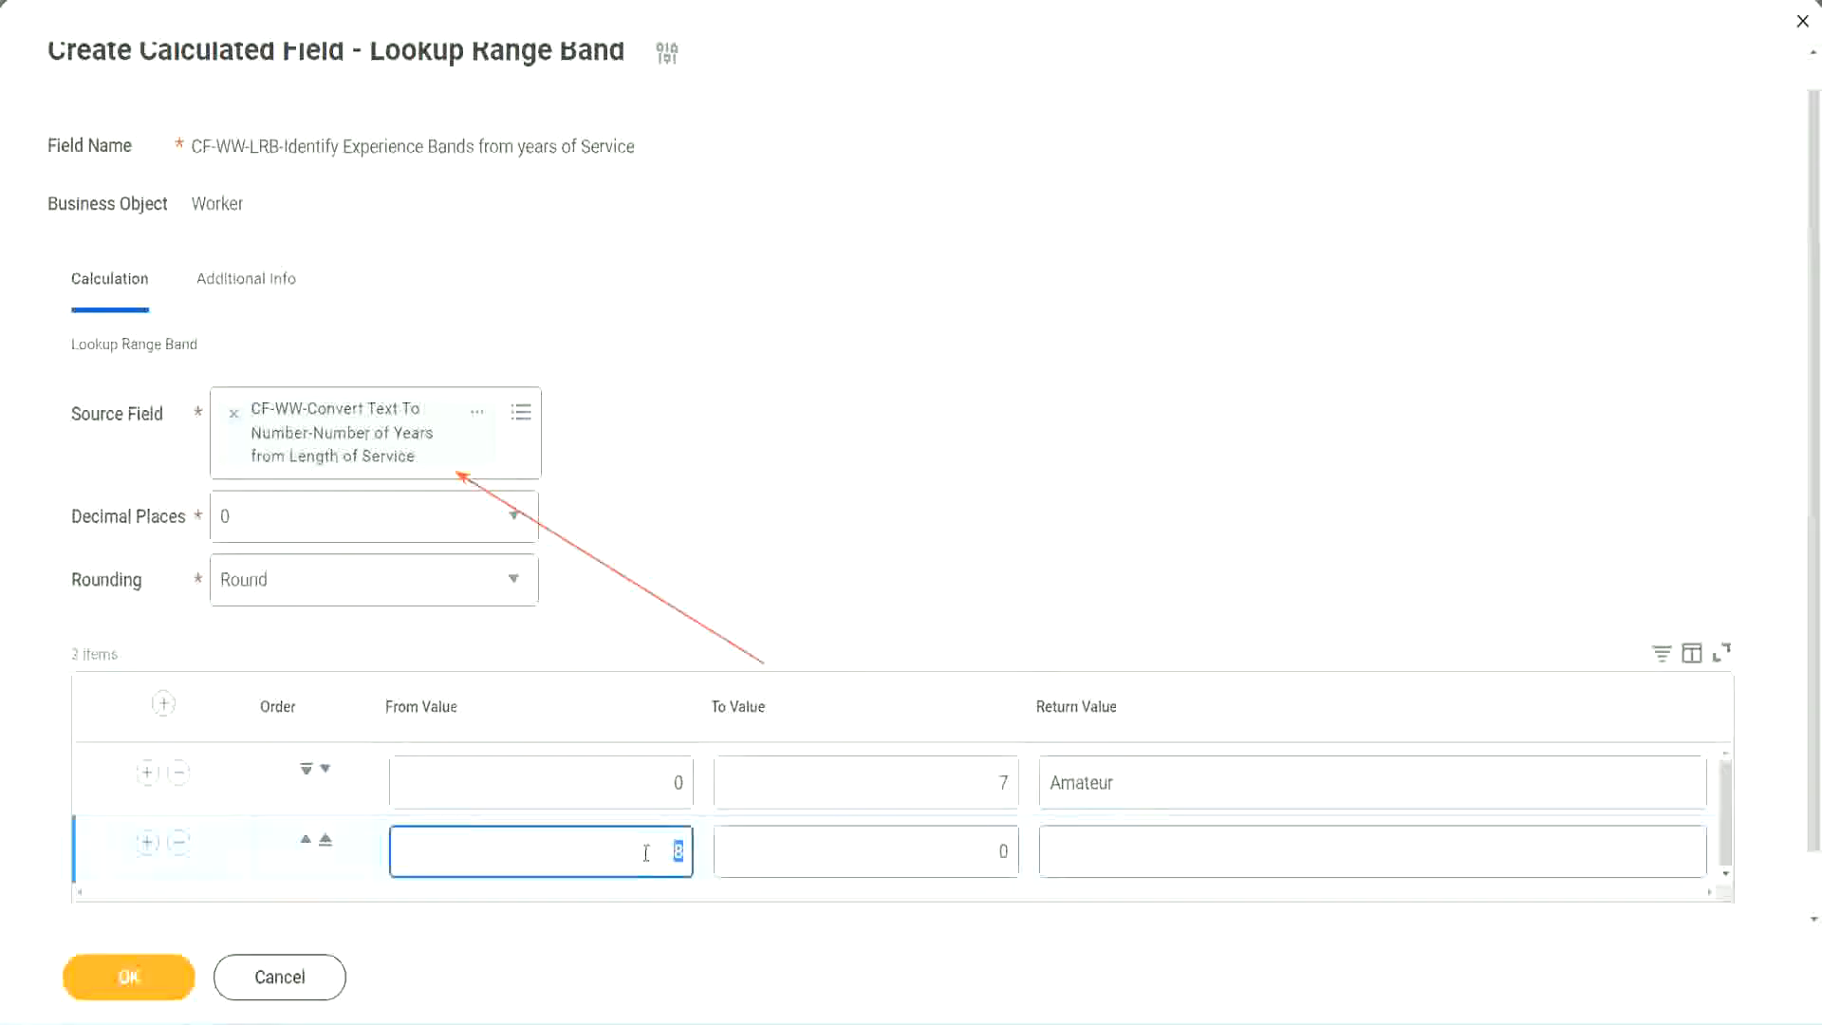
left_click(639, 850)
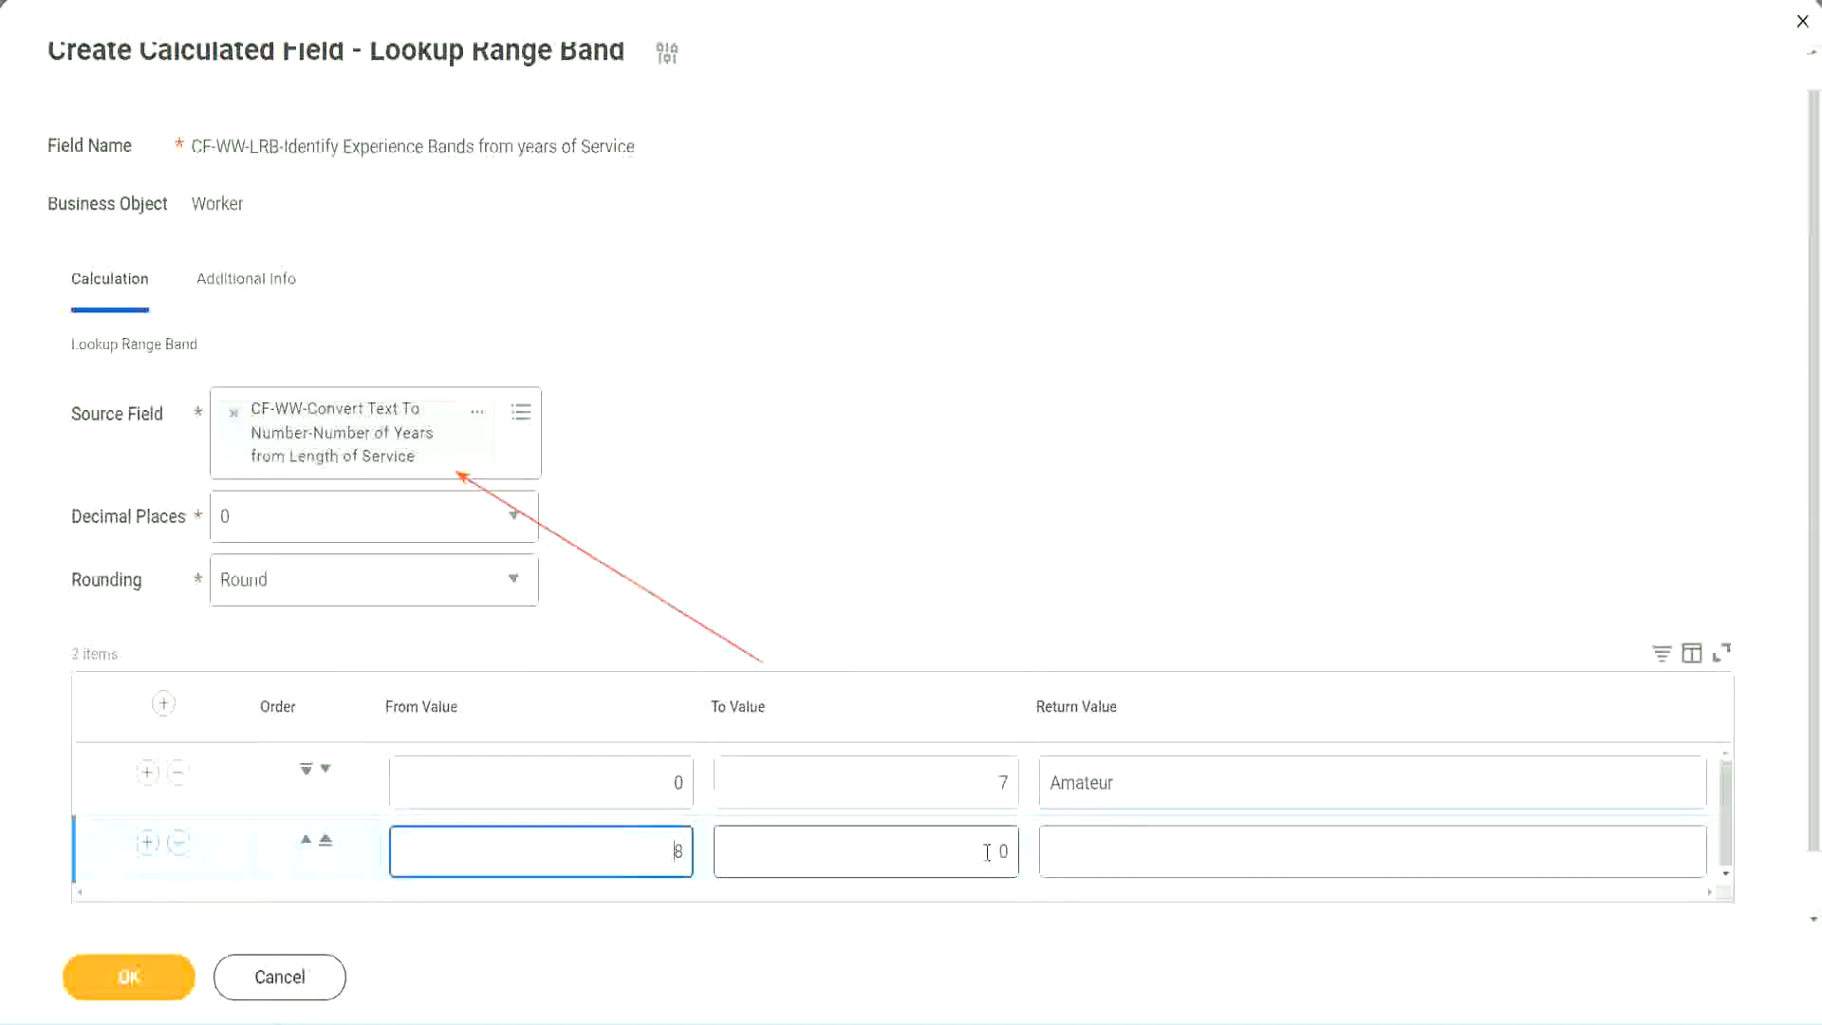
left_click(987, 853)
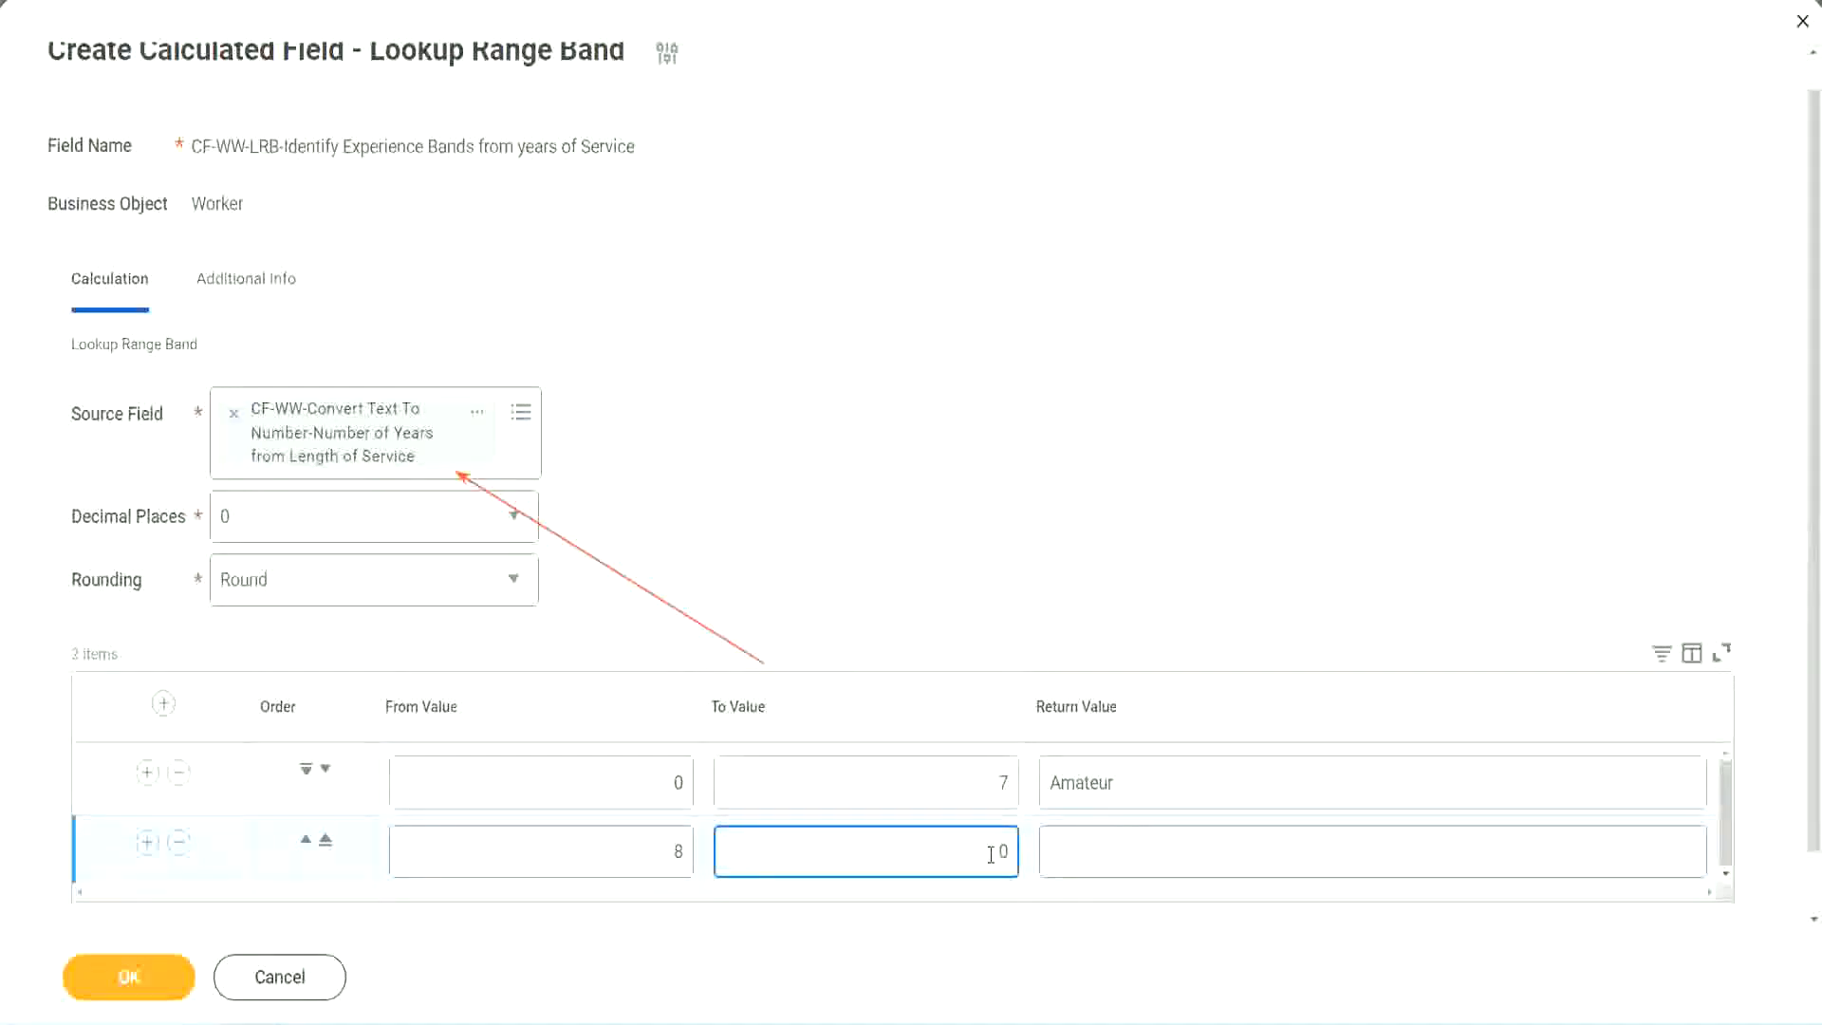
key("BackSpace")
type("15")
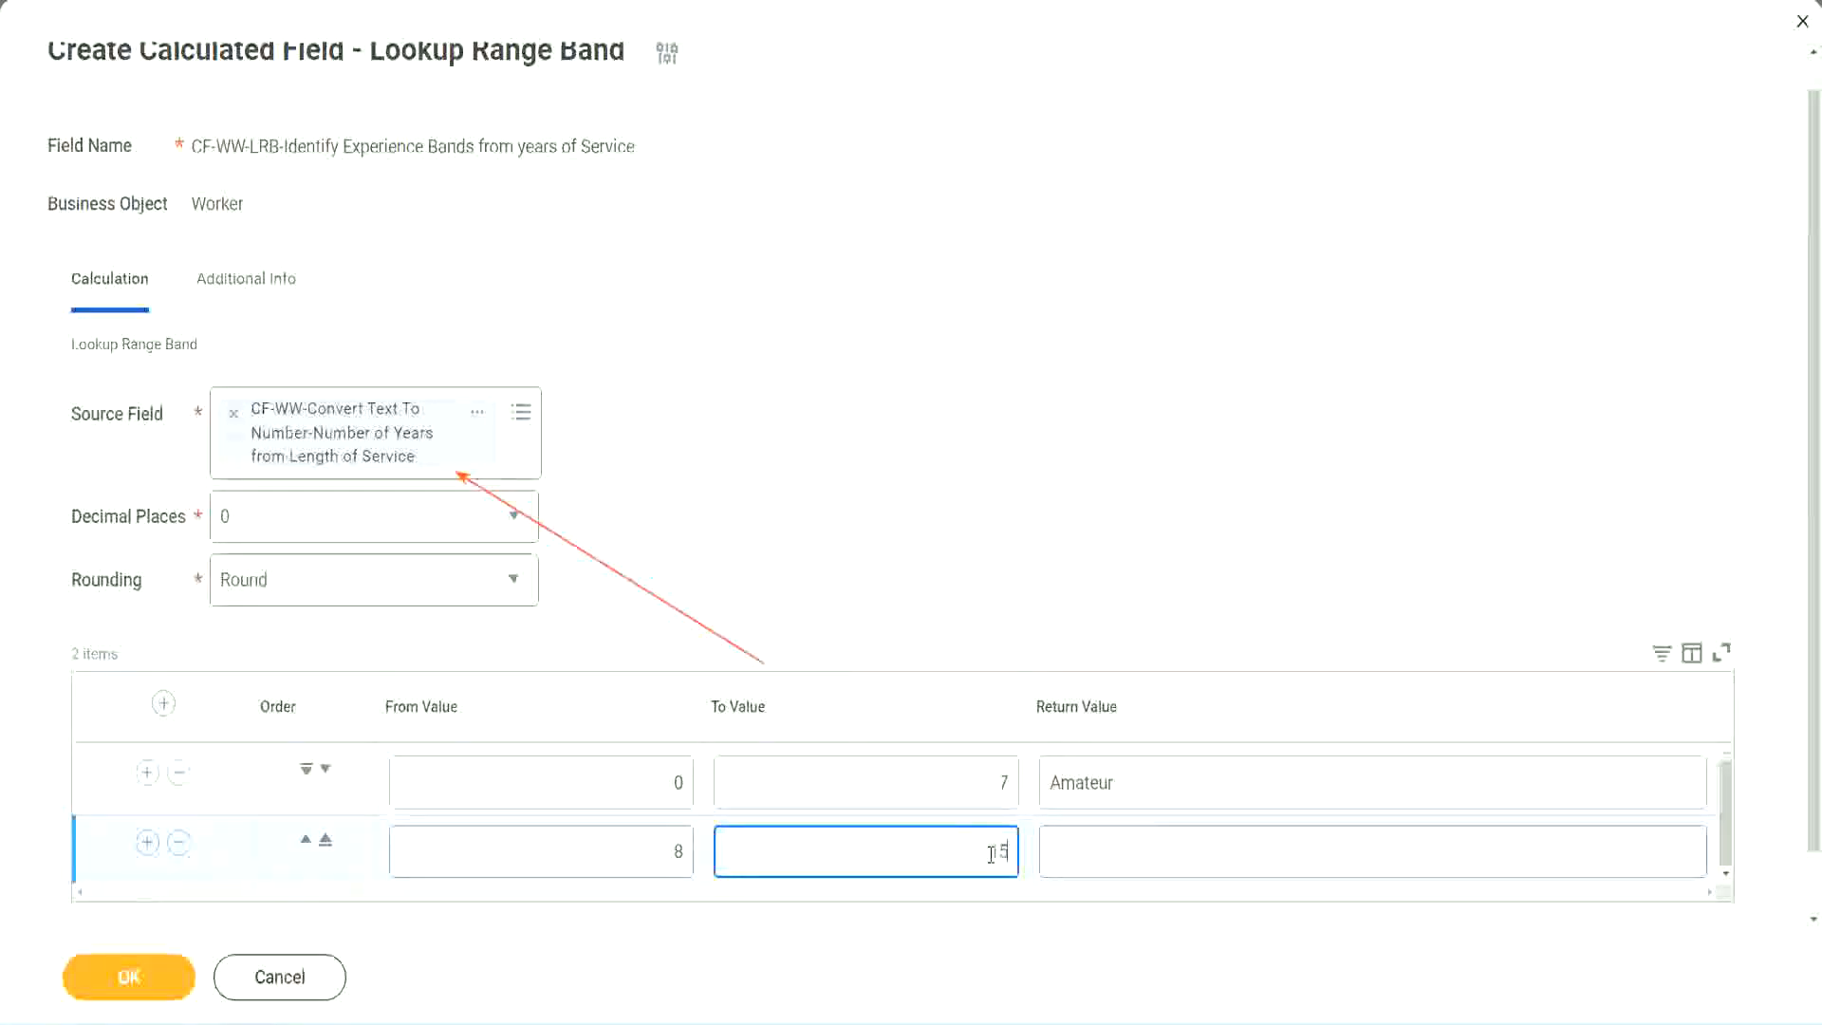
left_click(1123, 847)
type("Ex")
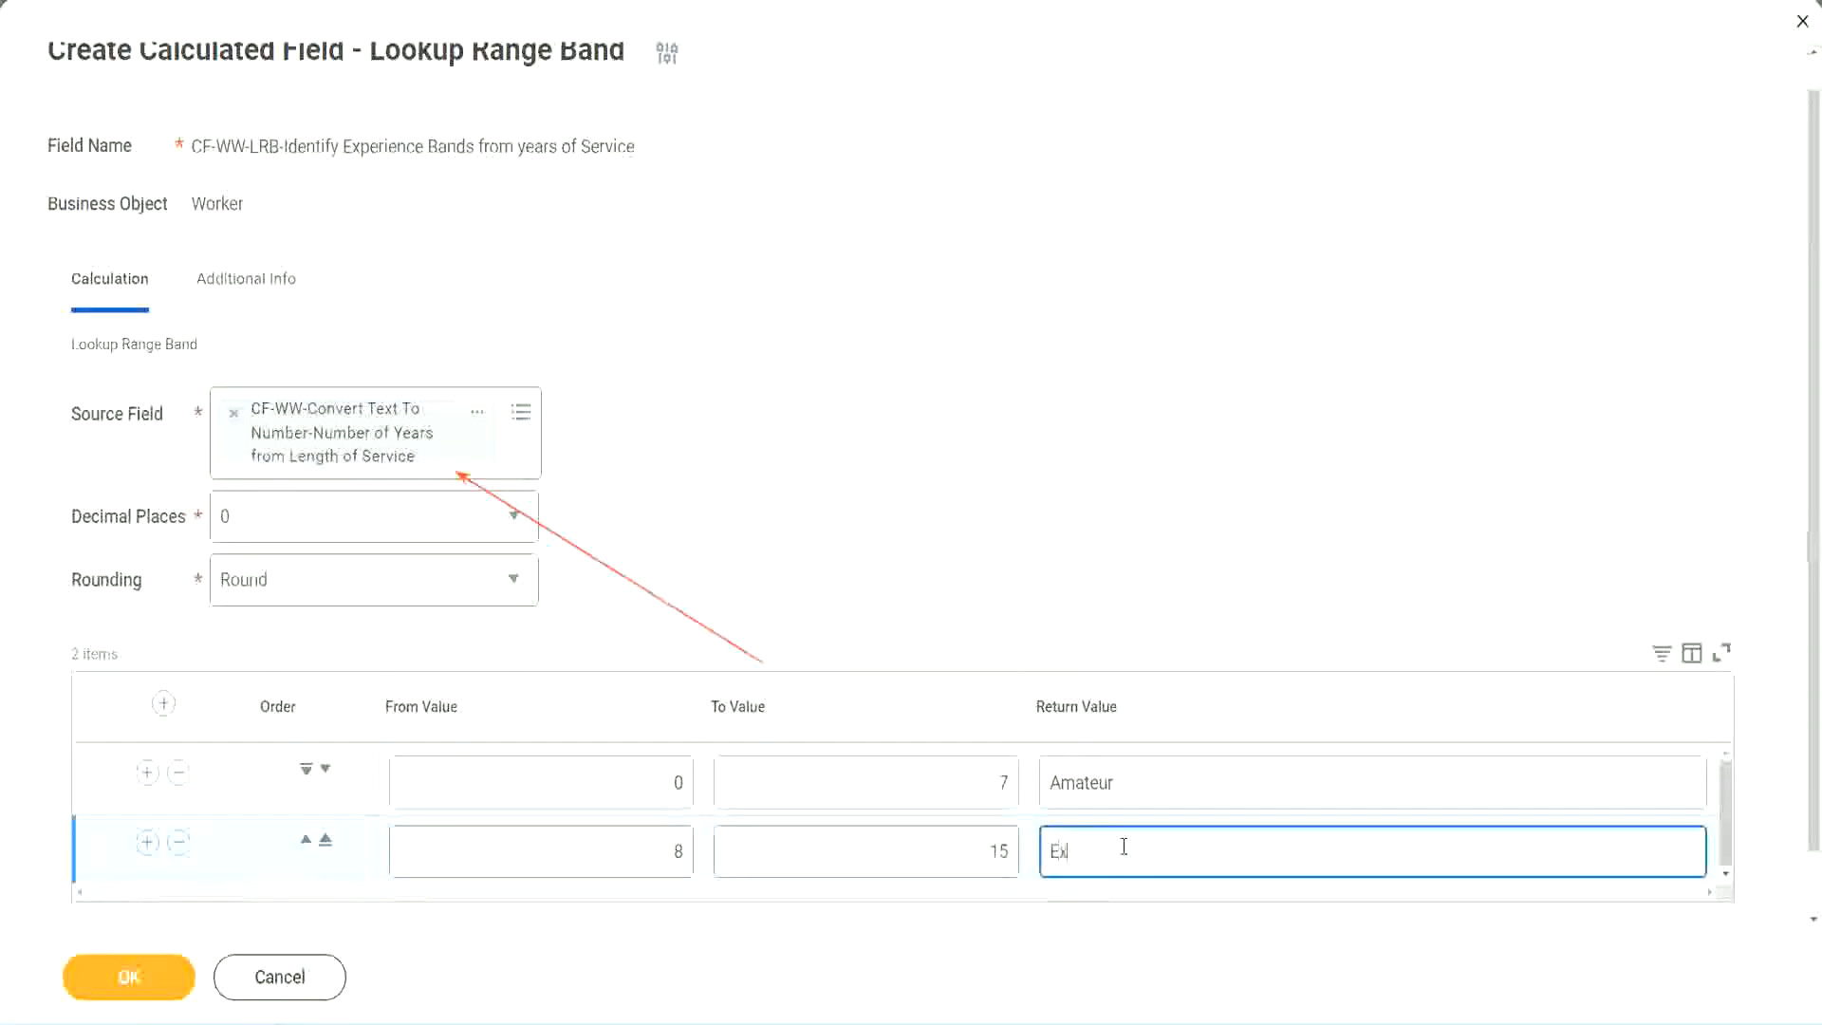
type("perienced")
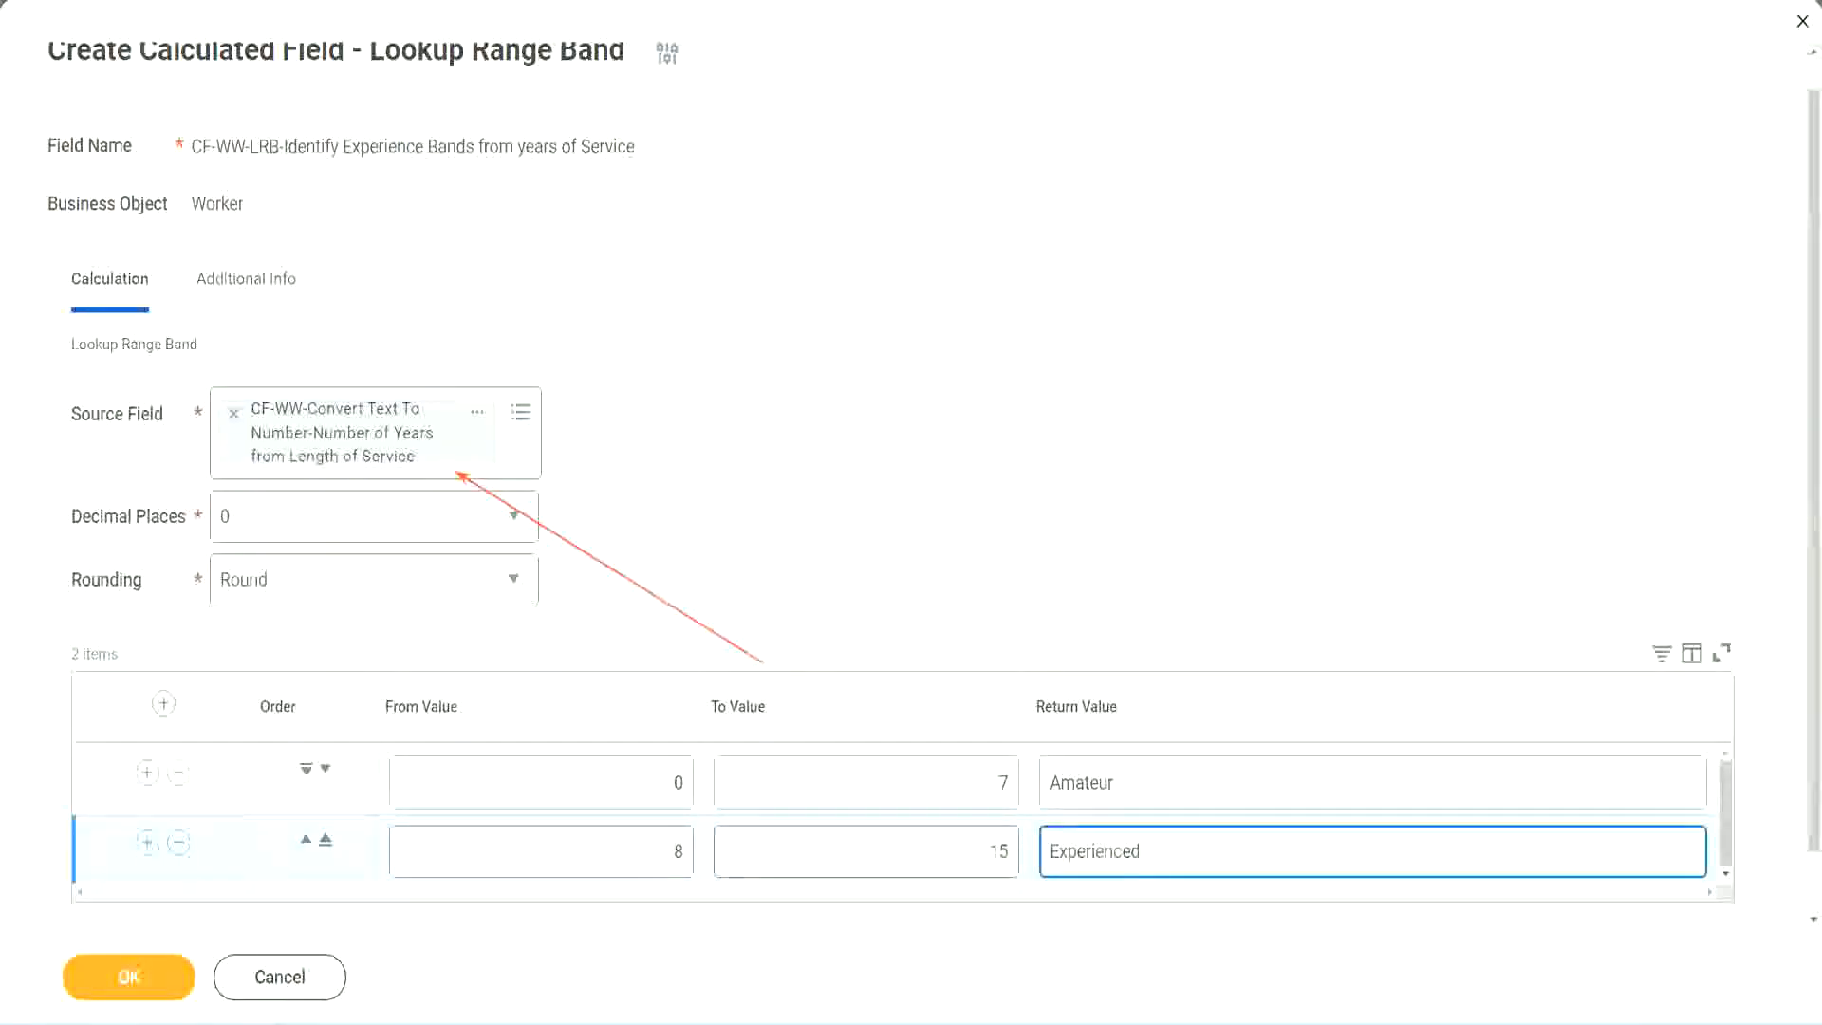
Step: Add a third range band from 16 to 30 with the return value Senior
left_click(147, 841)
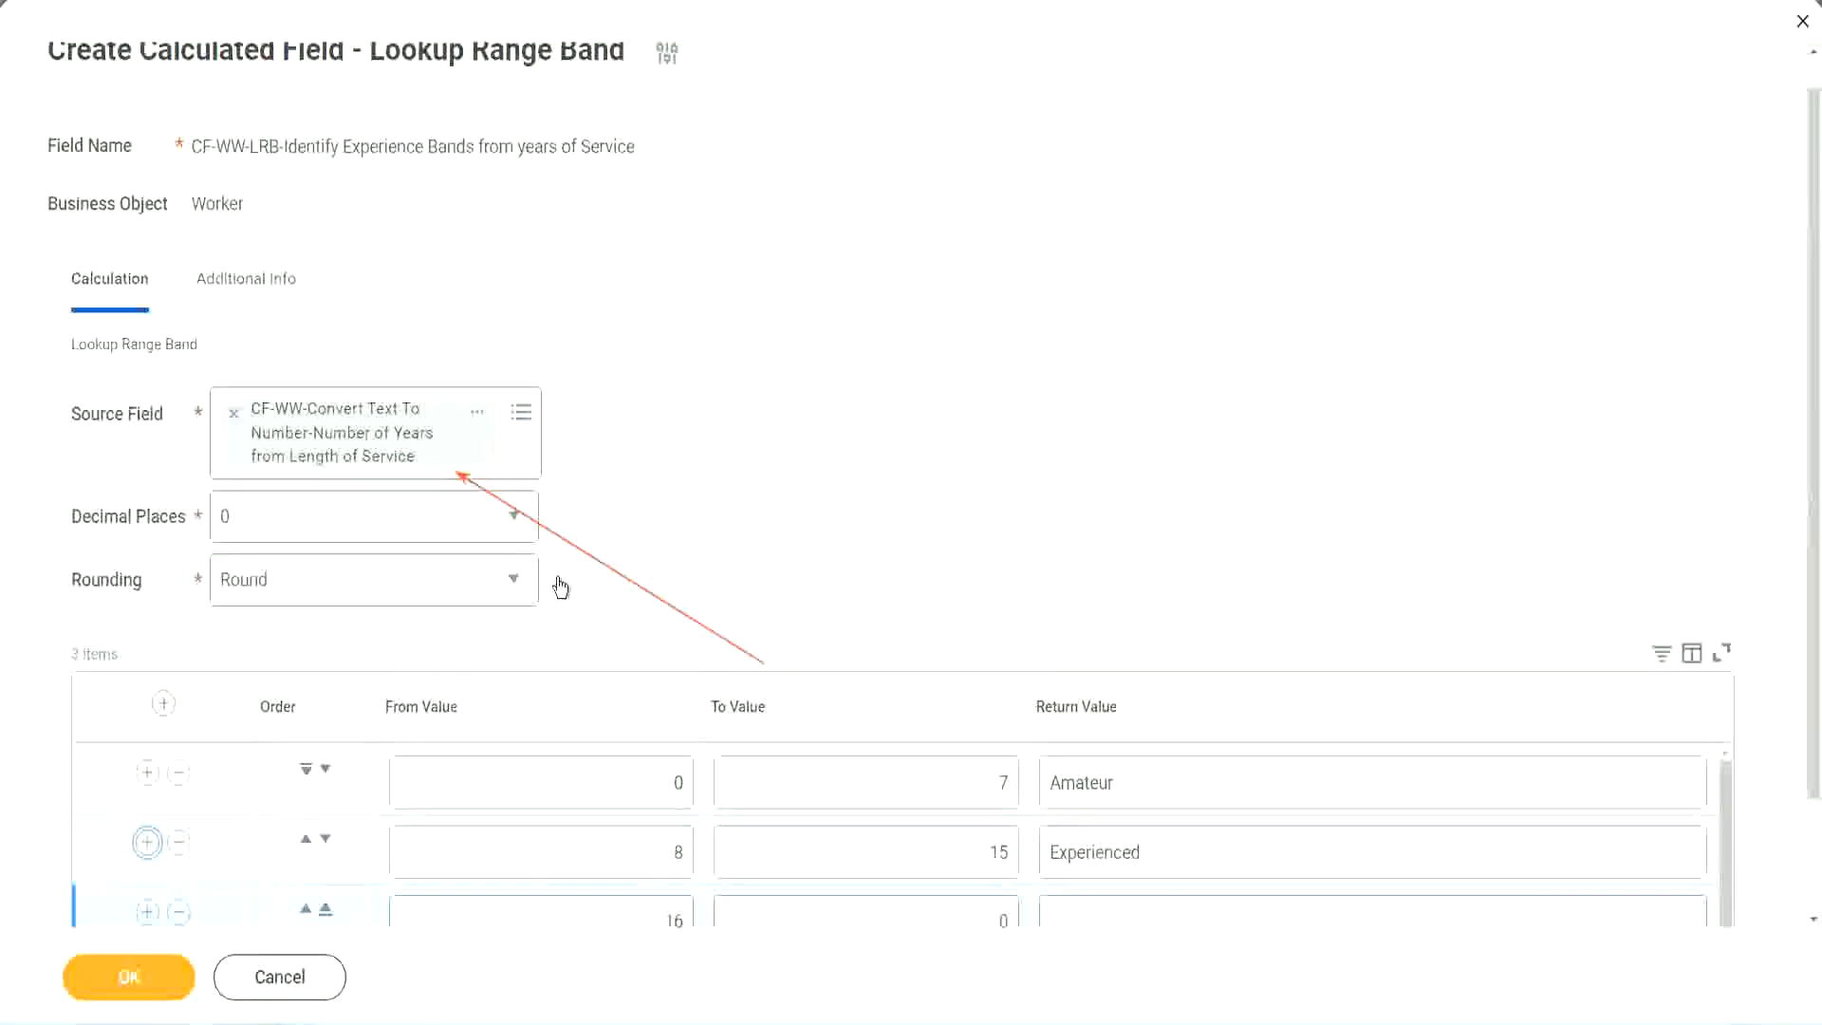
scroll(784, 569, "down", 2)
left_click(643, 787)
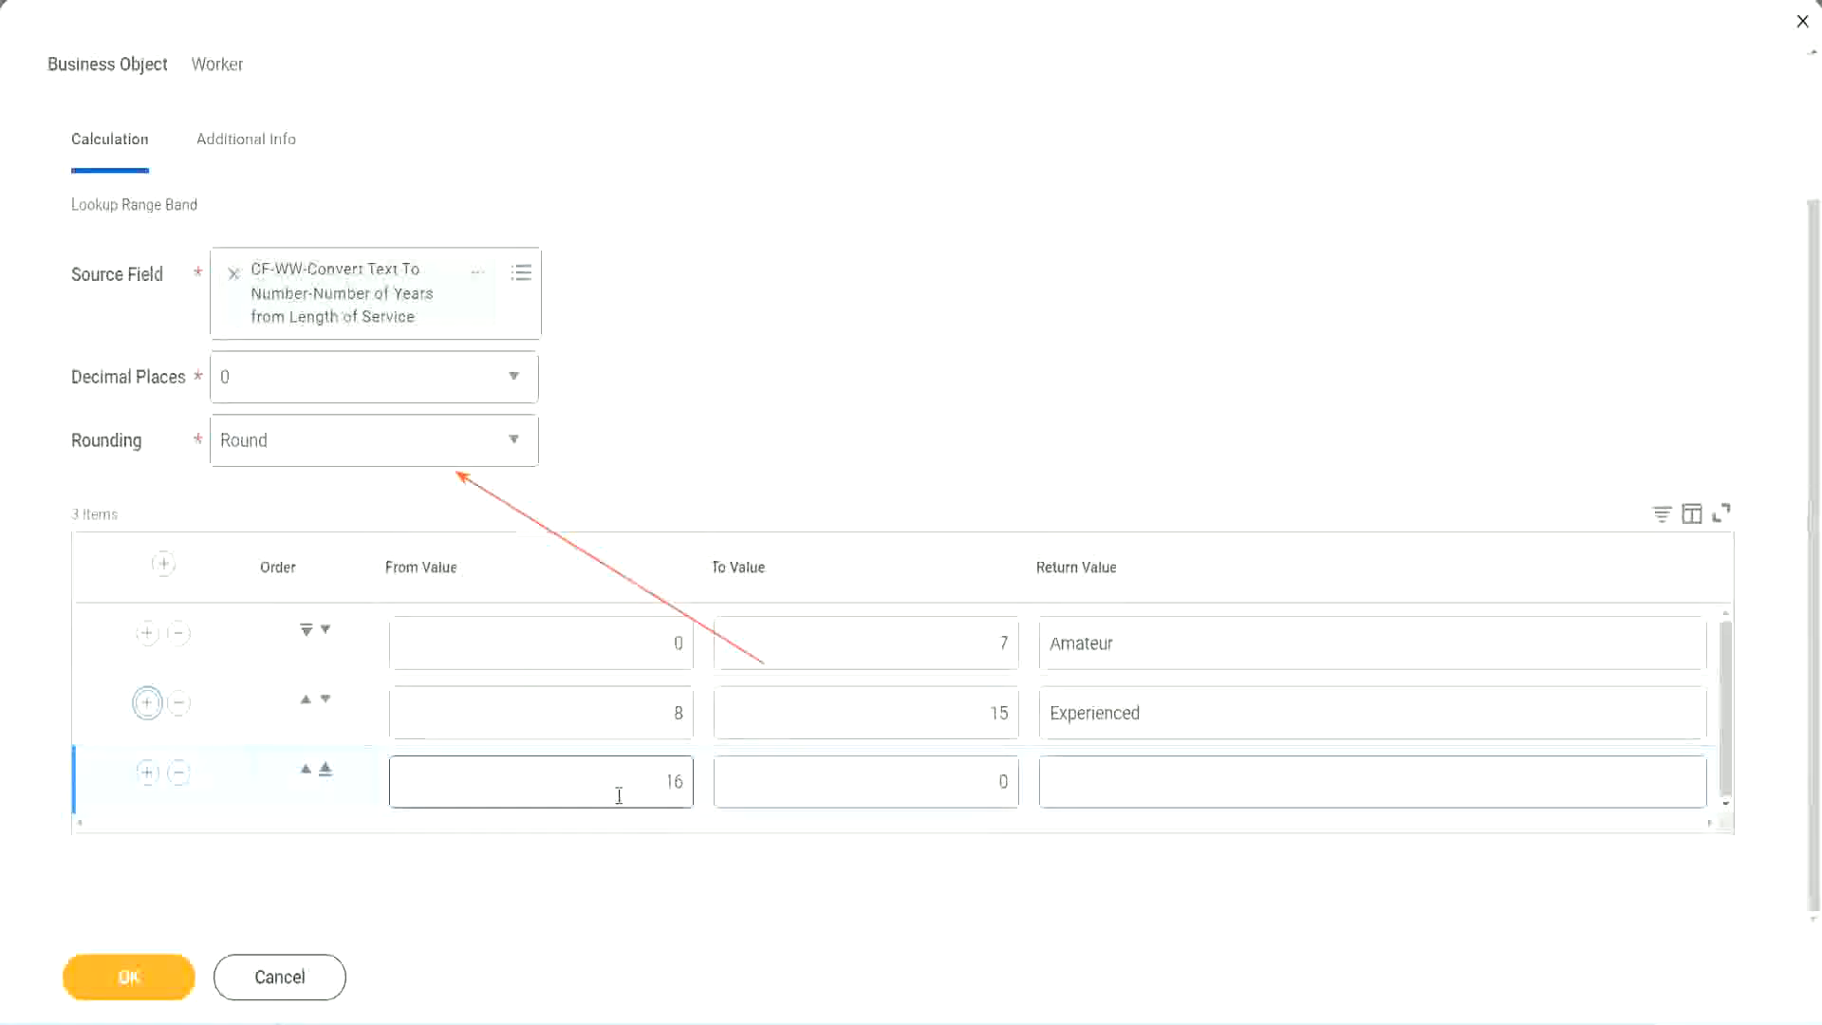
left_click(907, 783)
left_click(968, 781)
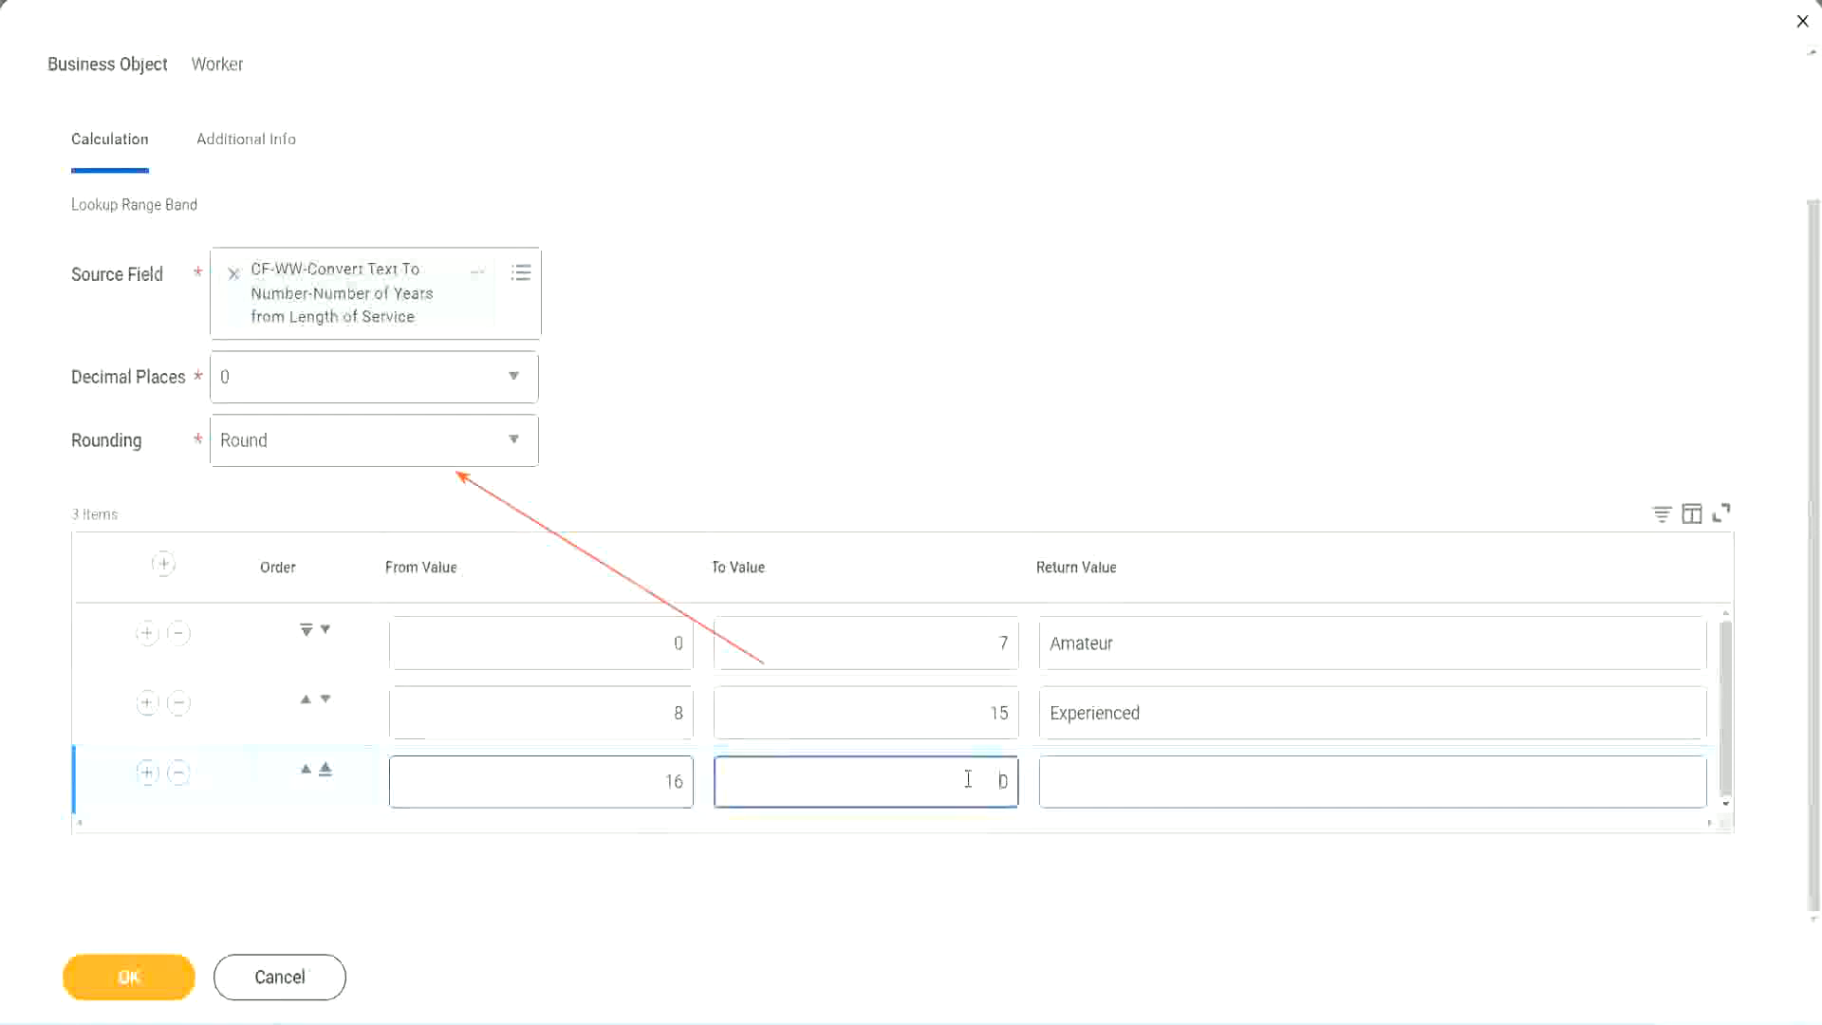
type("3")
key("Tab")
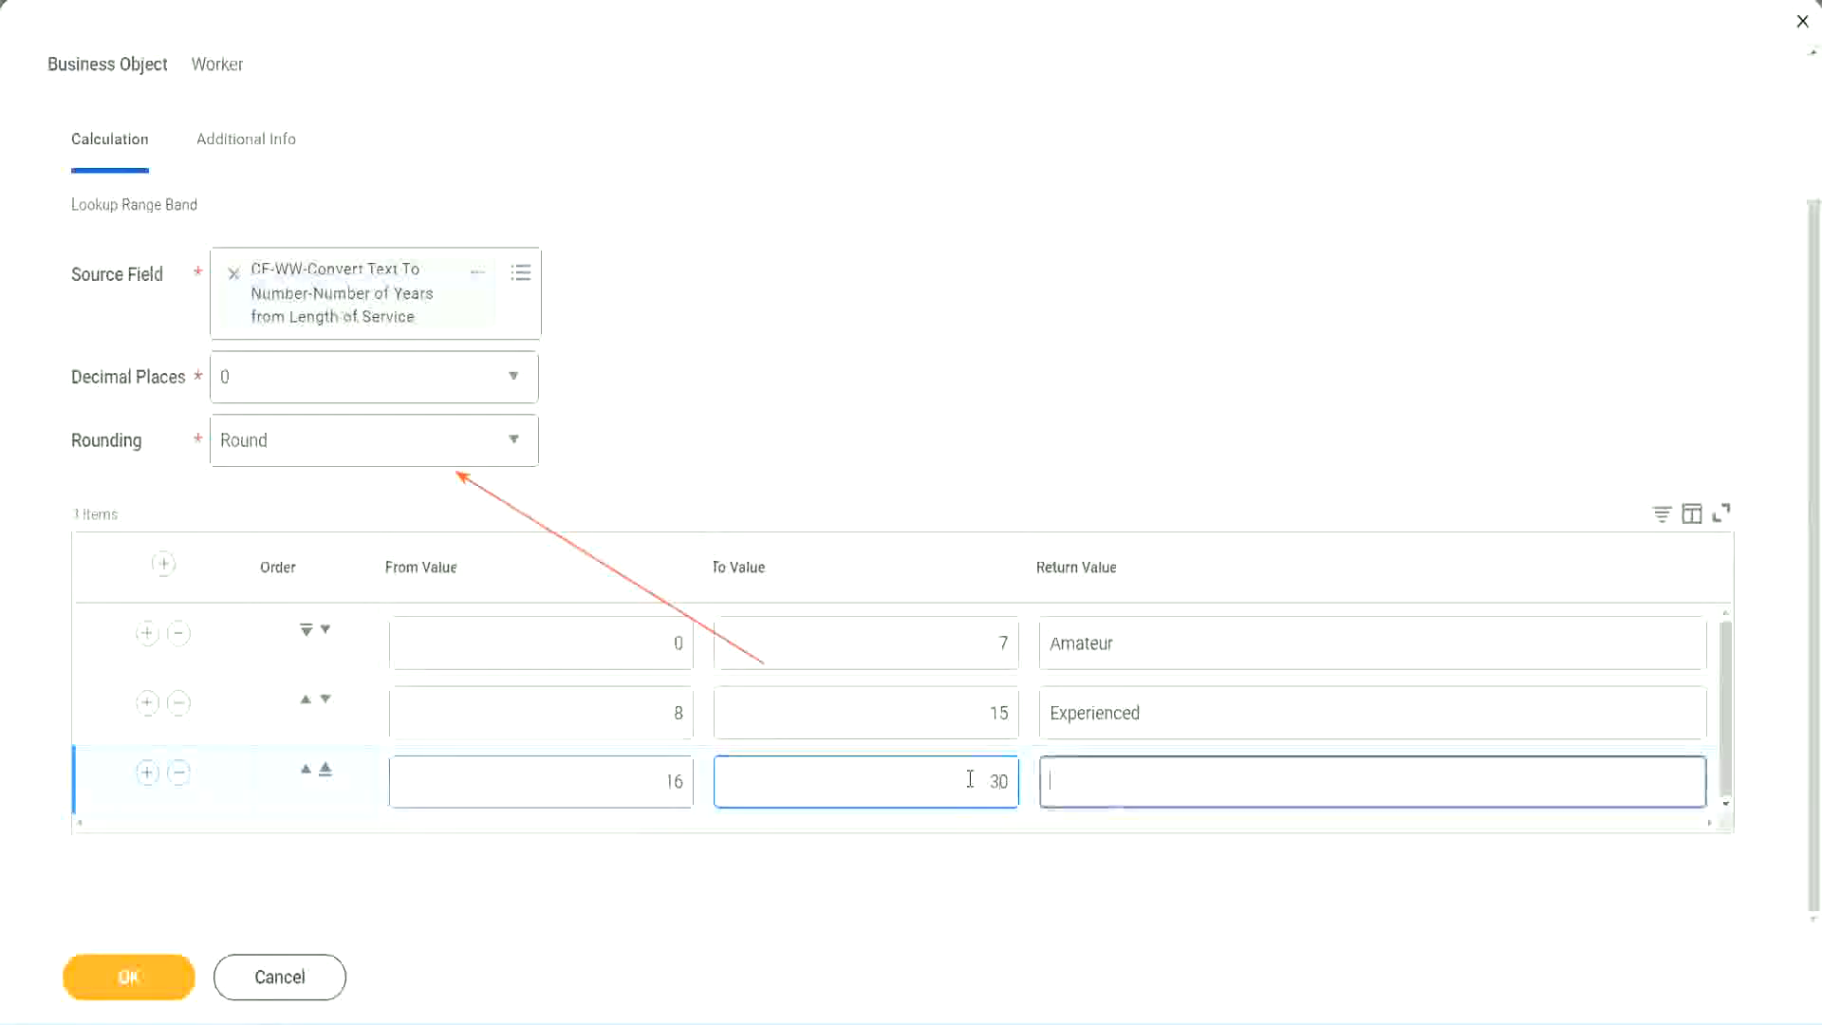
type("L")
key("BackSpace")
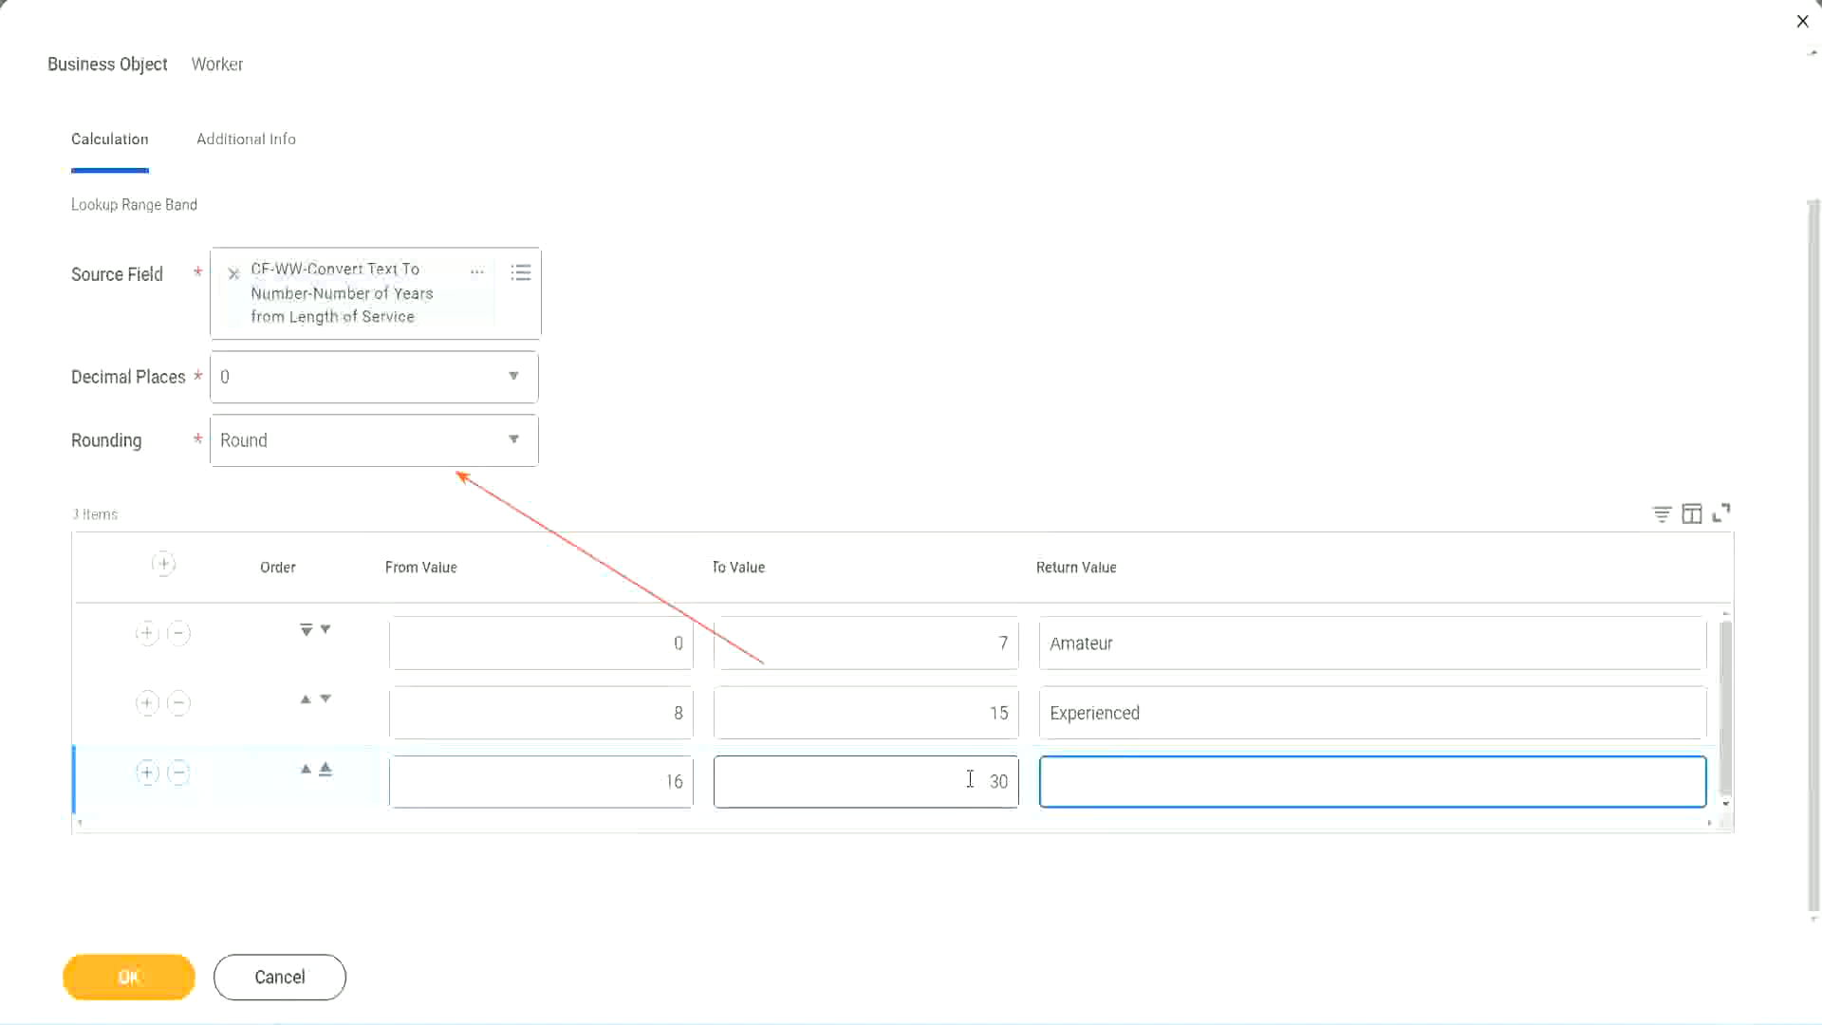
type("Senior")
Step: Add a fourth range band from 31 to 1000 with the return value Legend
left_click(147, 774)
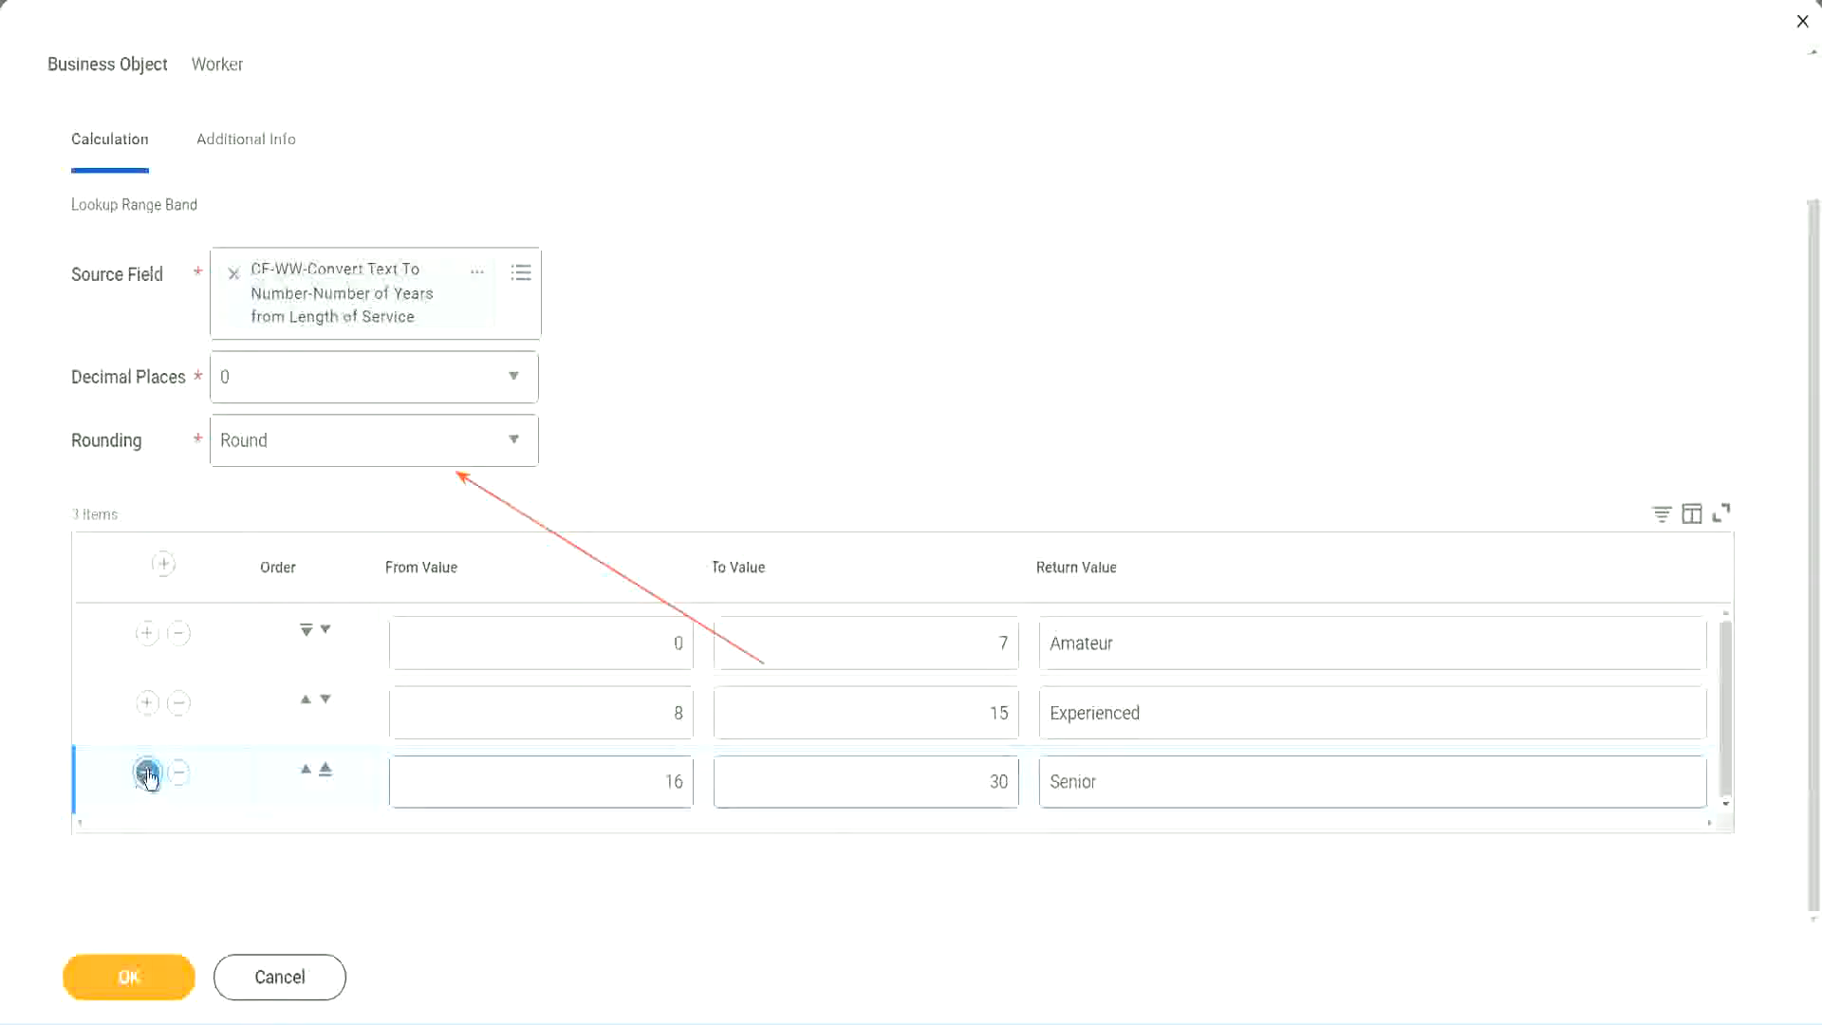
left_click(605, 770)
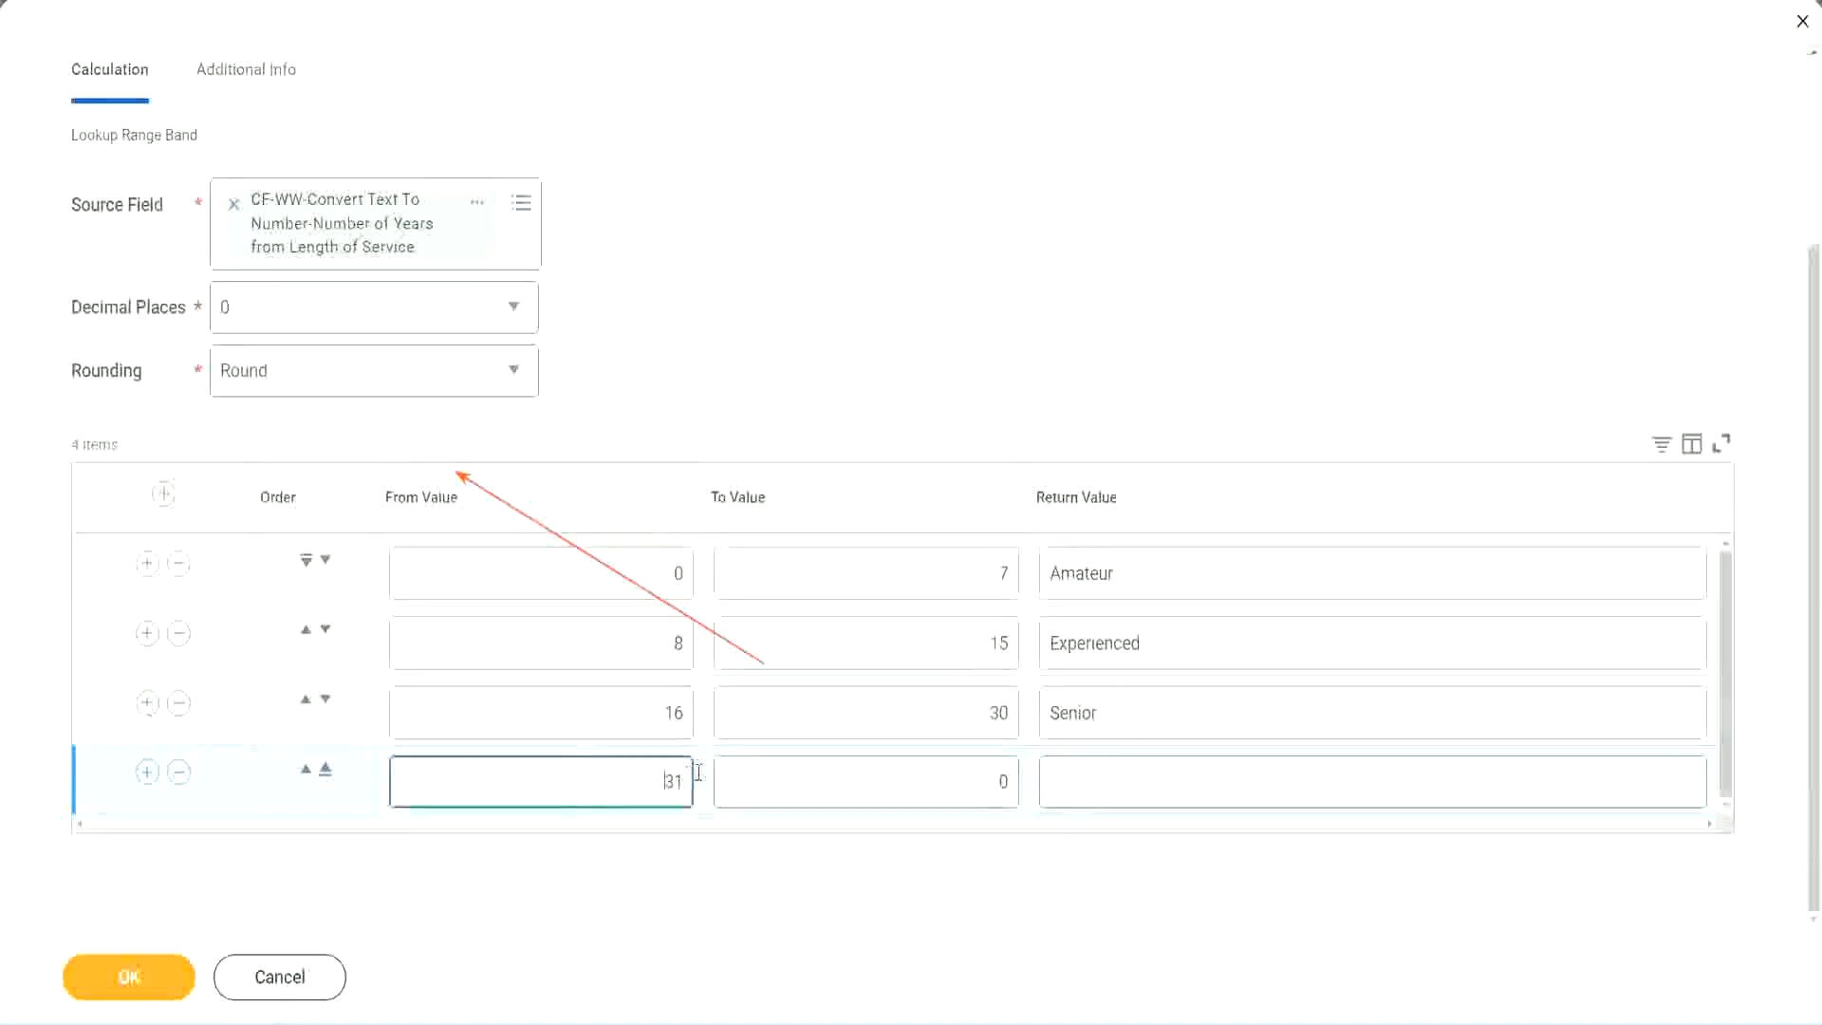
left_click(886, 770)
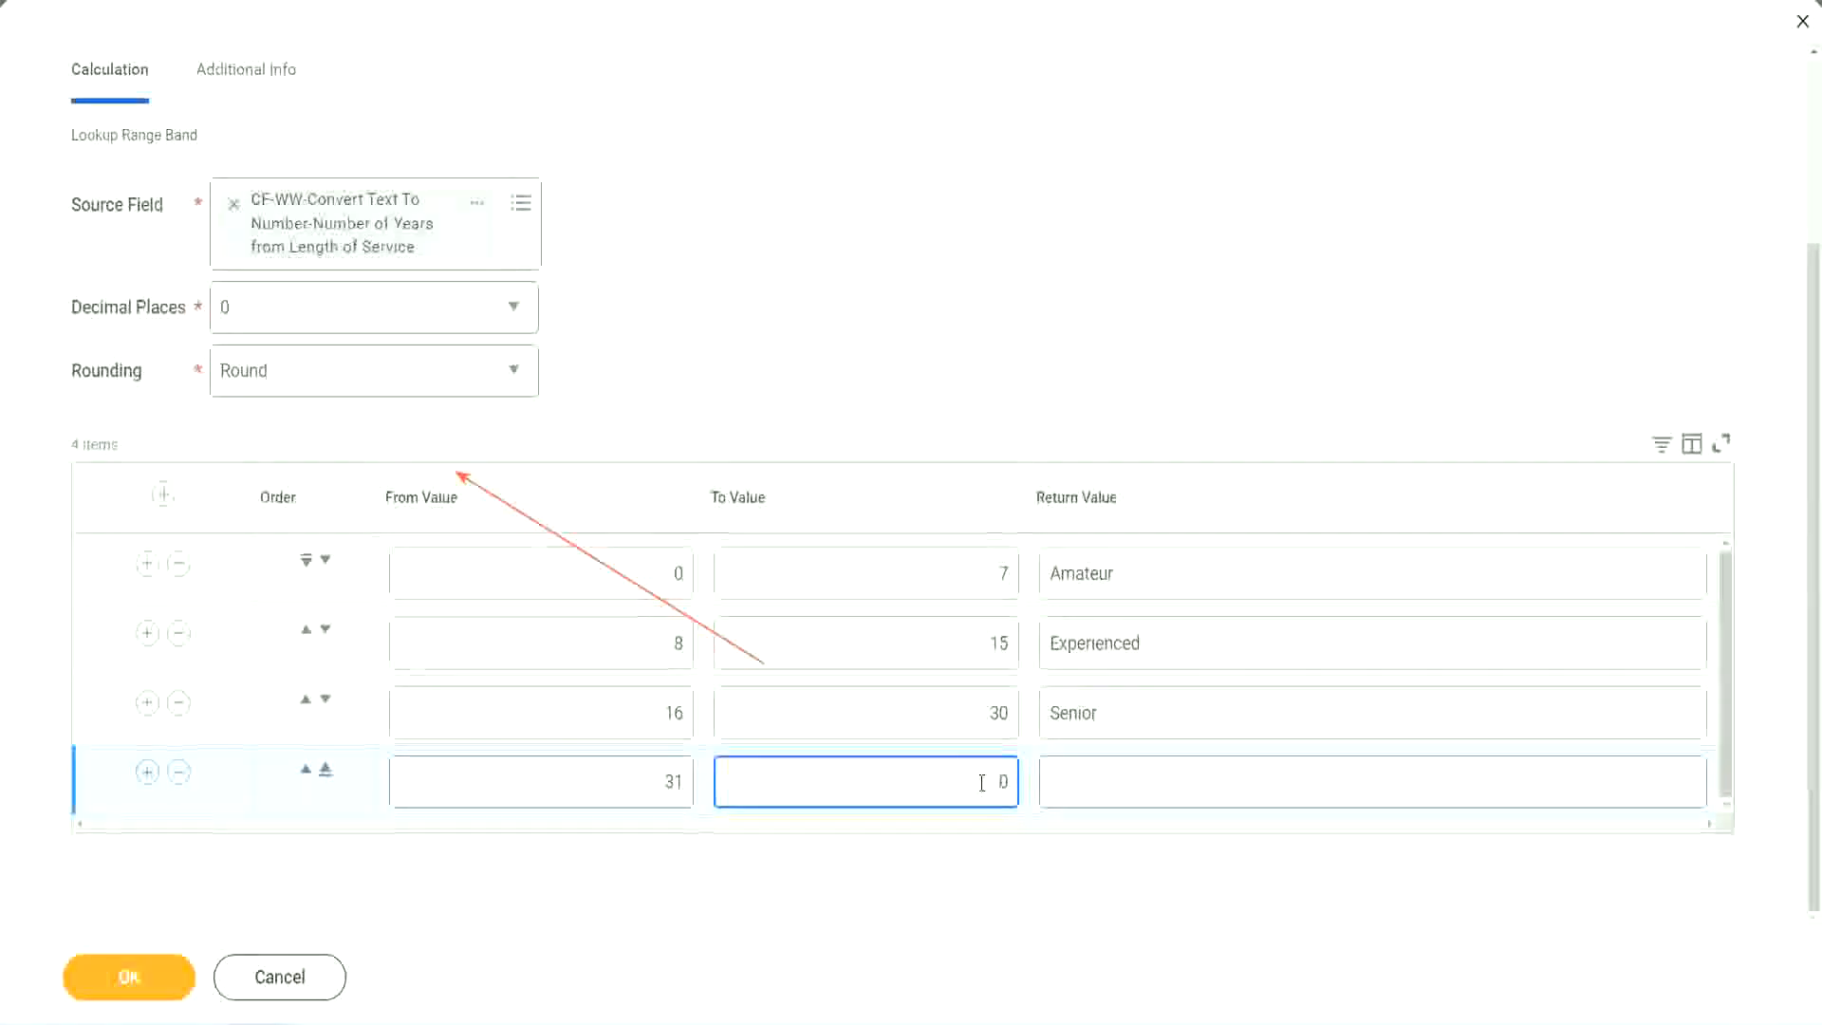
type("1000")
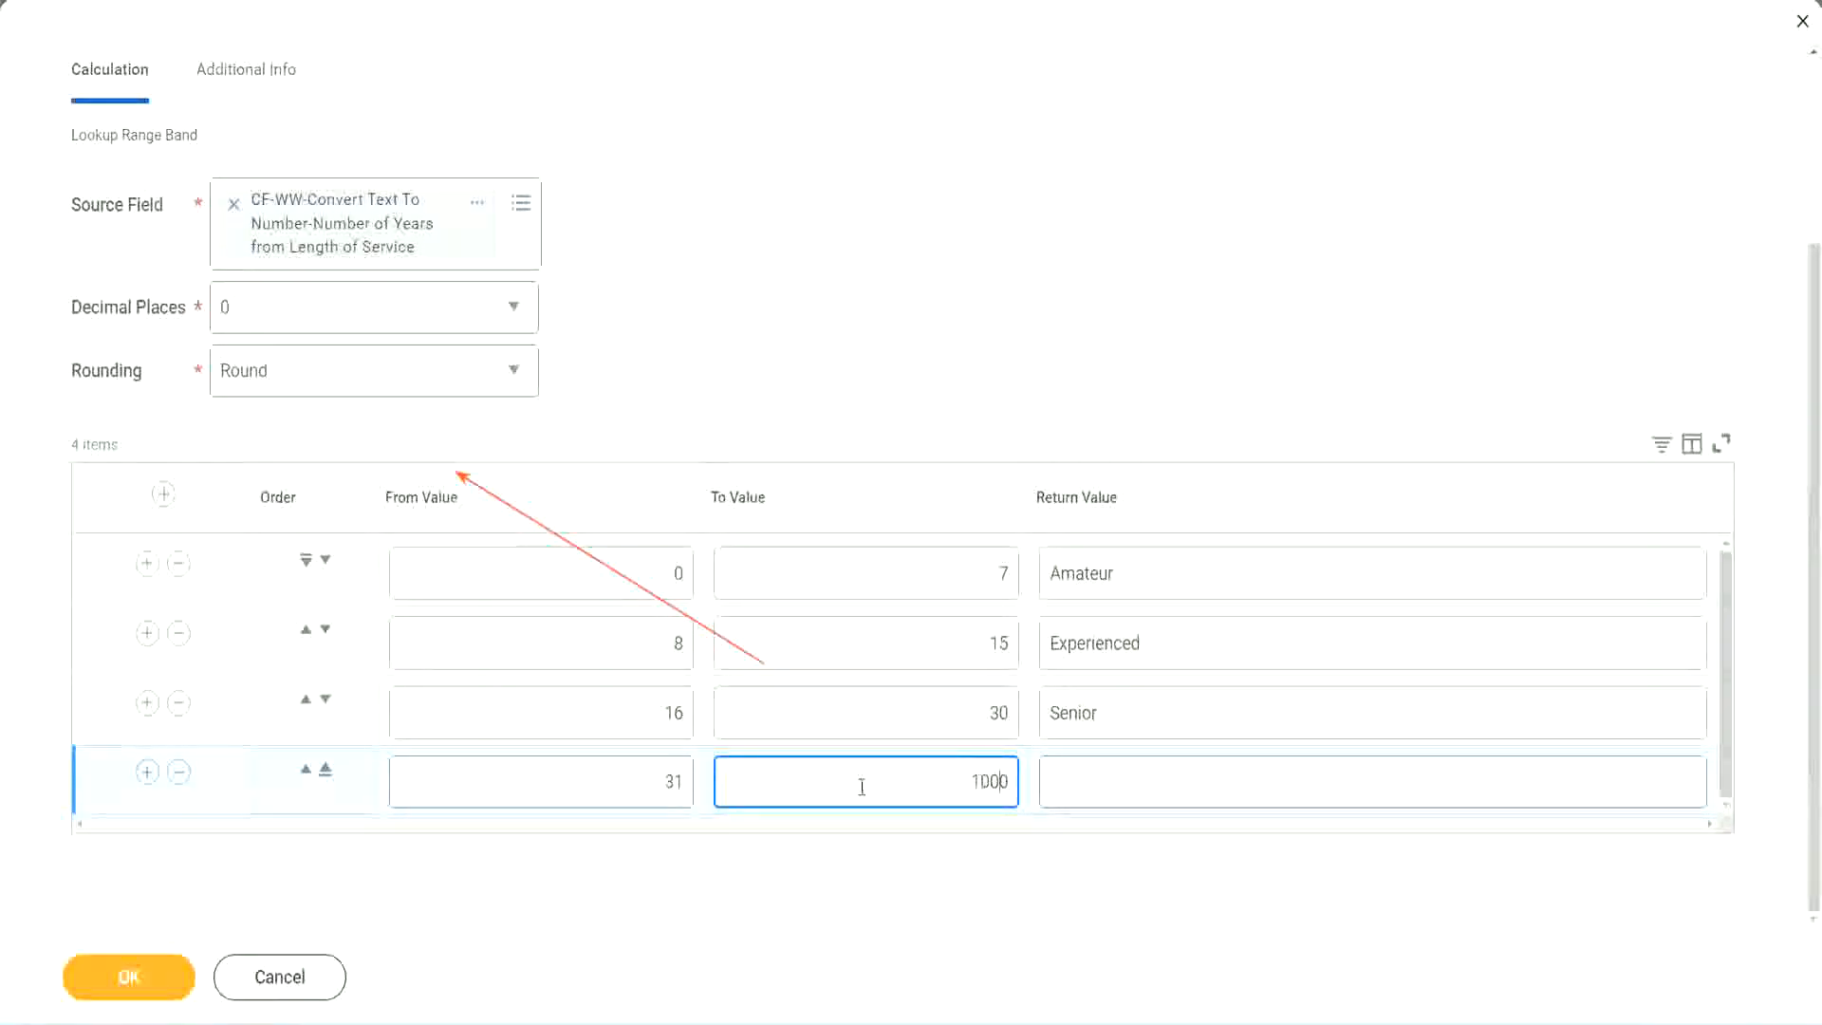
left_click_drag(946, 773, 1050, 770)
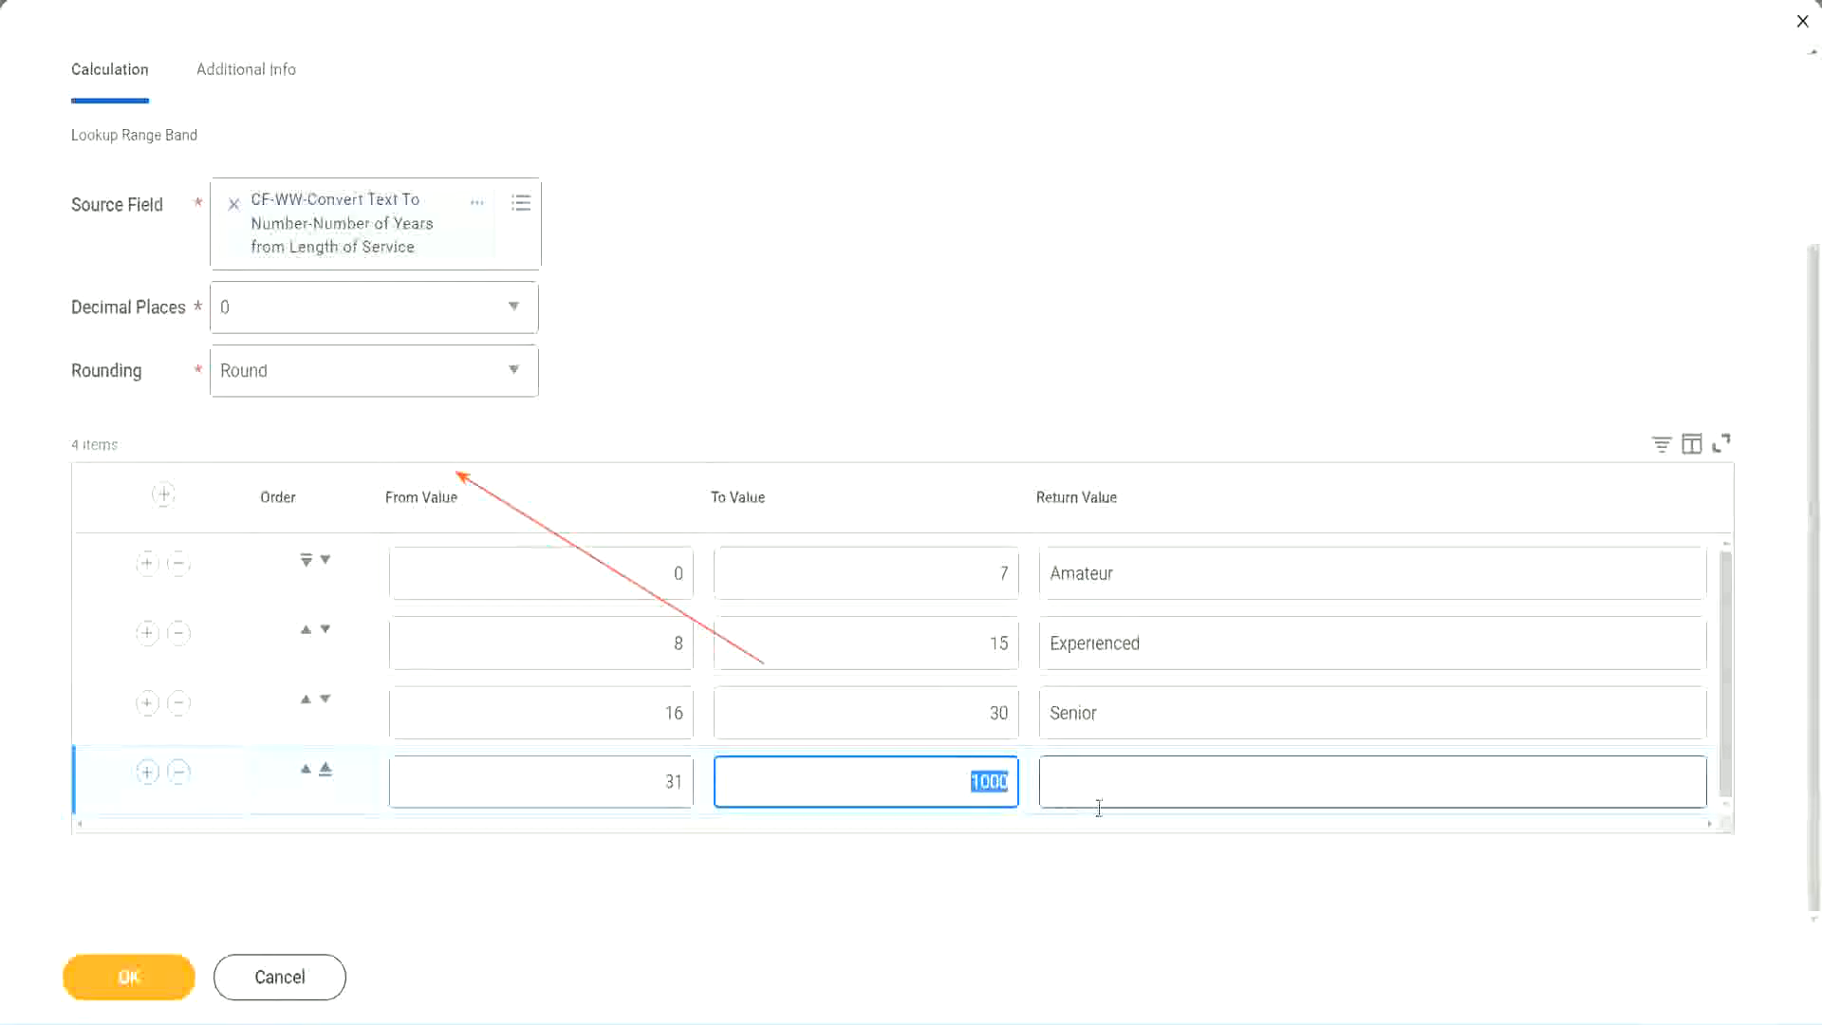
left_click(966, 775)
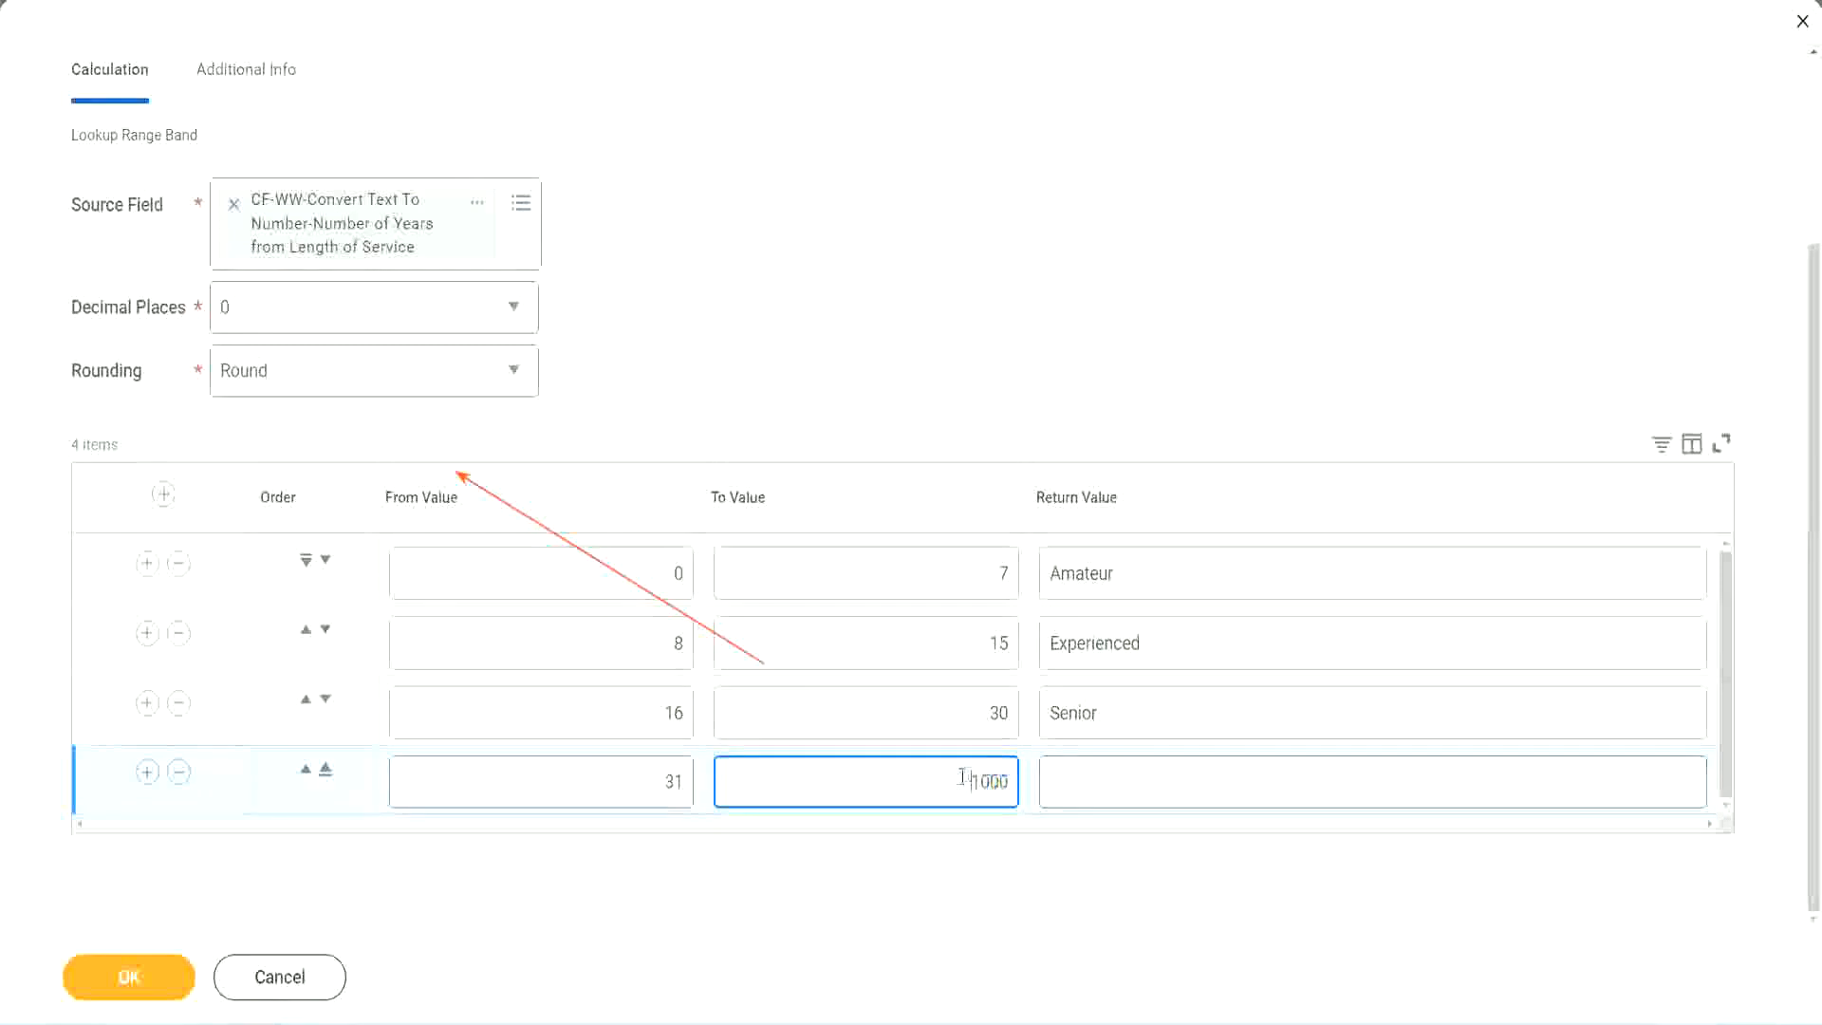
left_click_drag(955, 776, 1021, 776)
left_click(1137, 783)
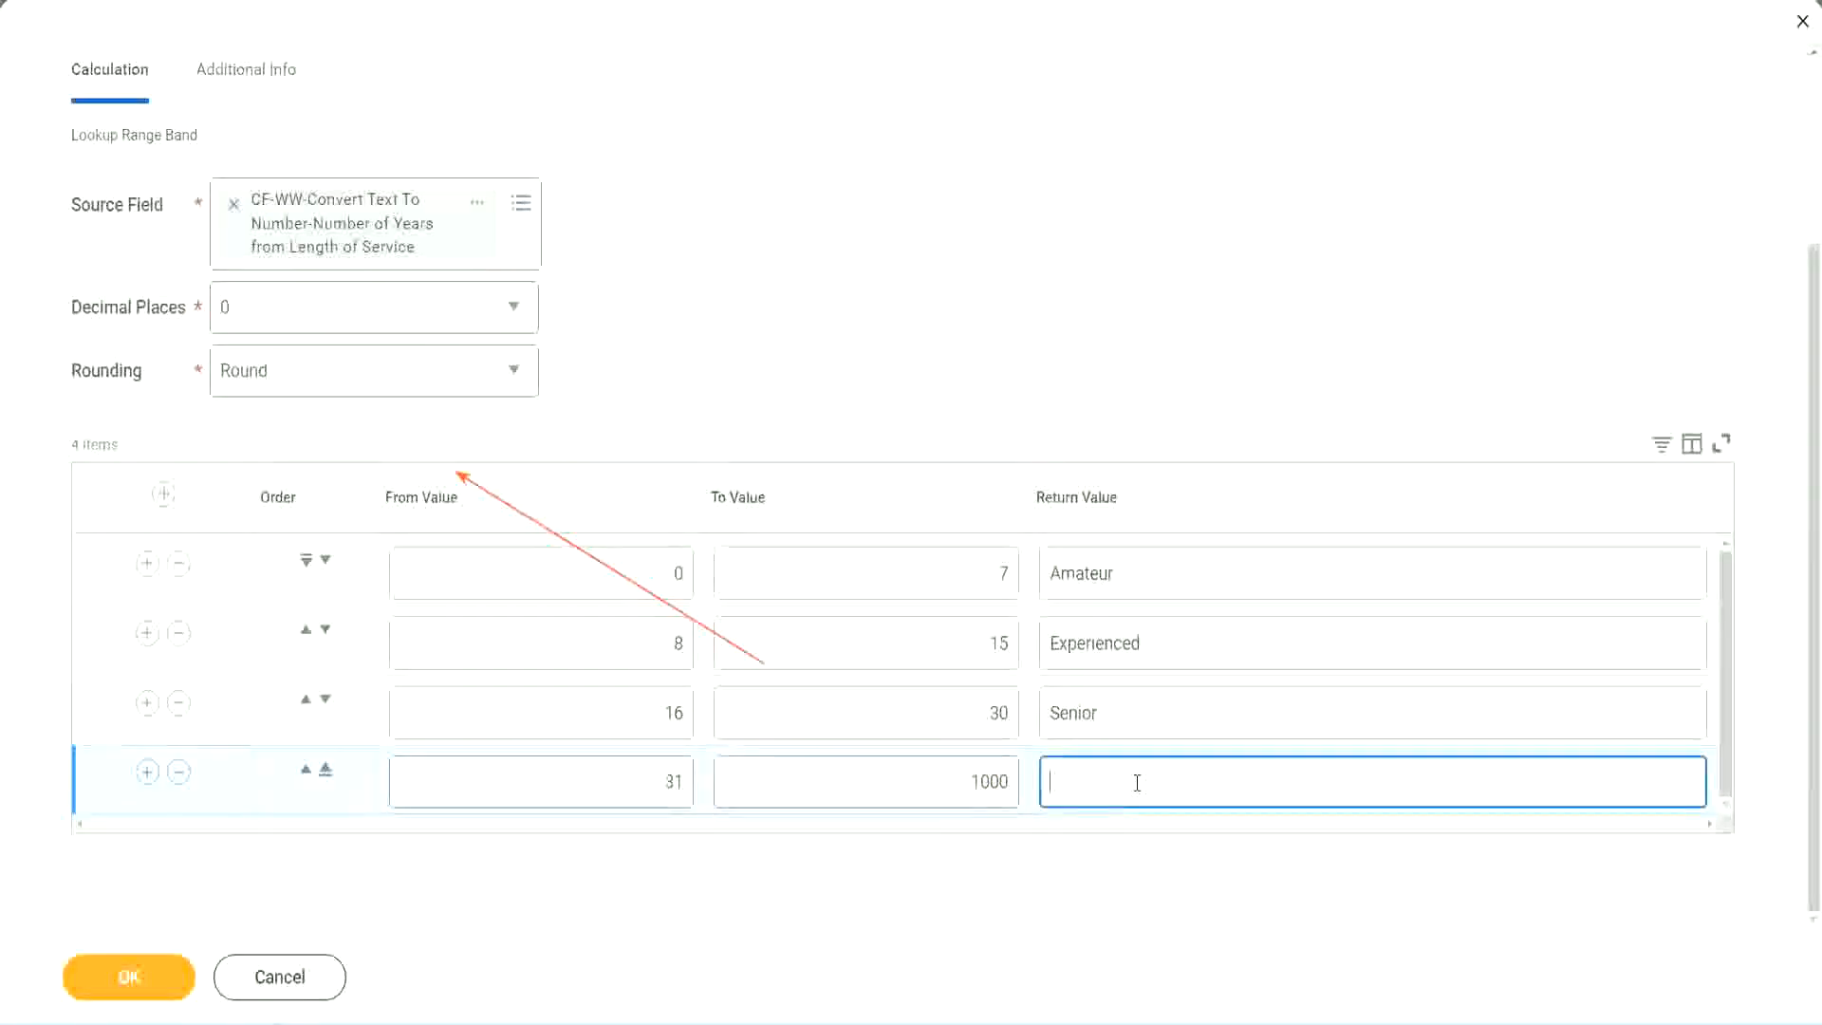
type("Legend")
left_click(847, 314)
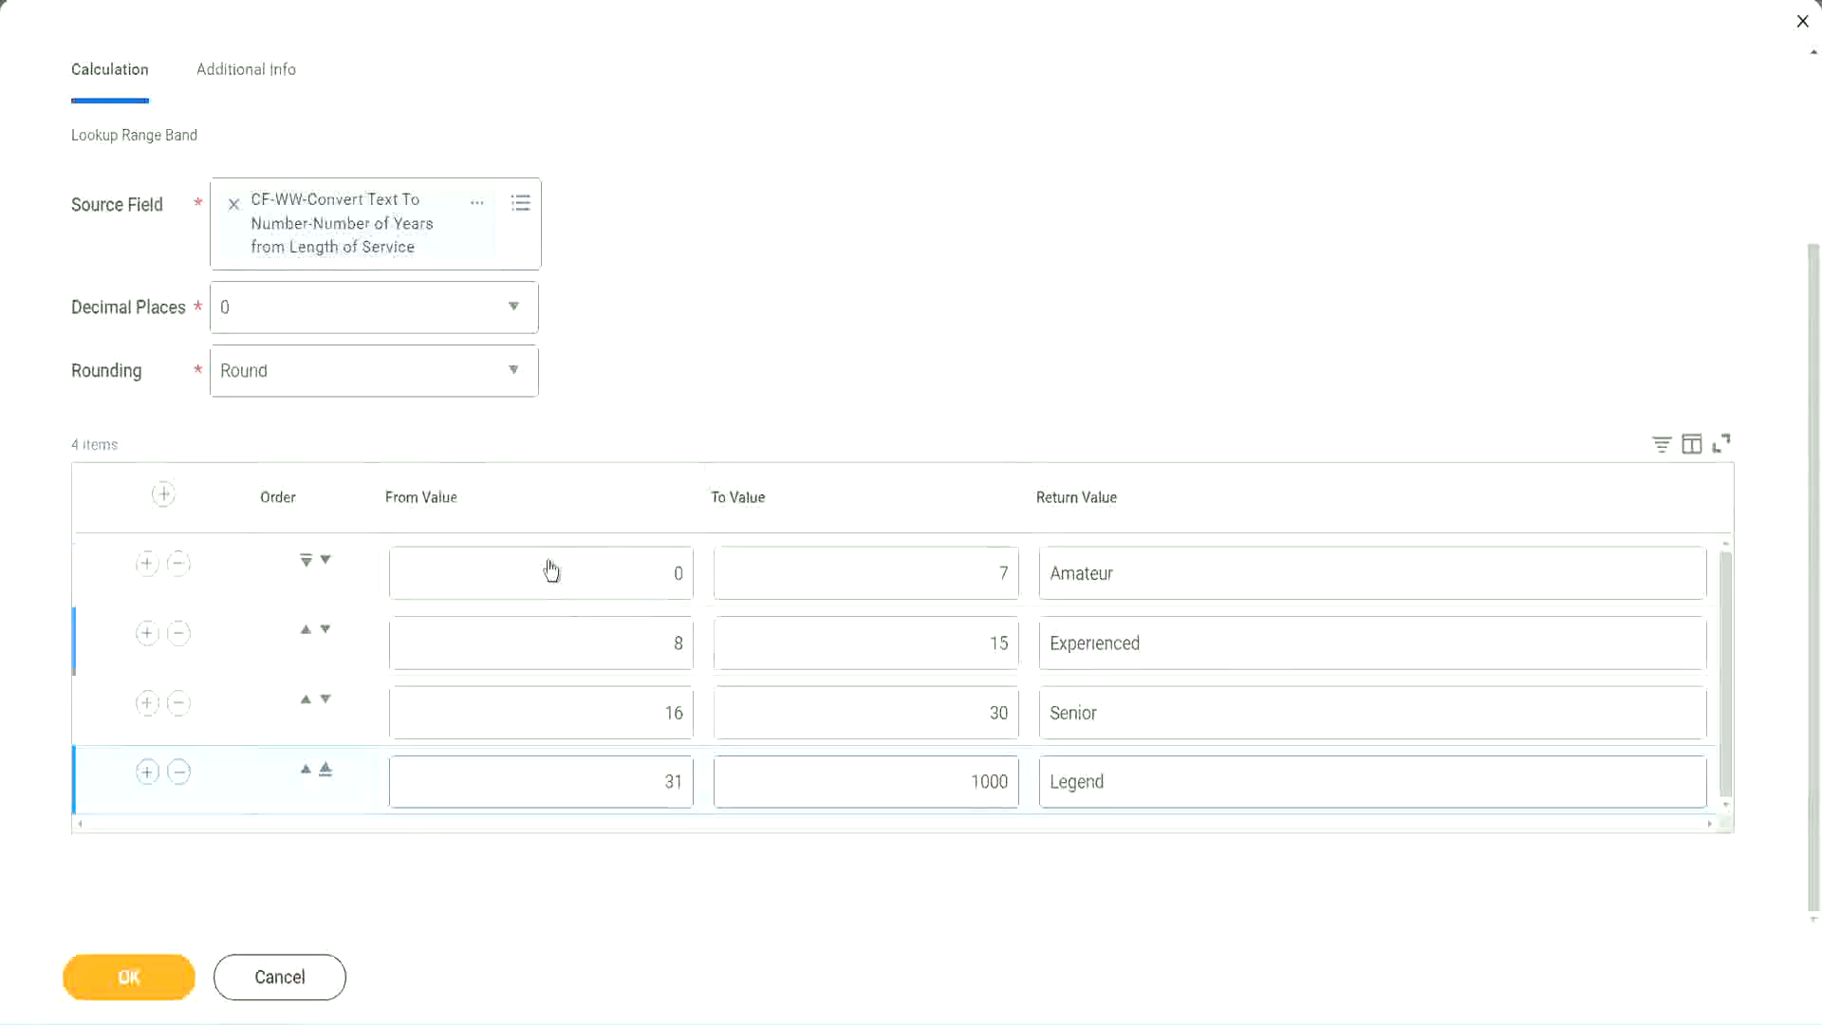
Step: Review the from, to and return values across the four range bands
left_click(1185, 572)
left_click(1177, 645)
left_click(1151, 729)
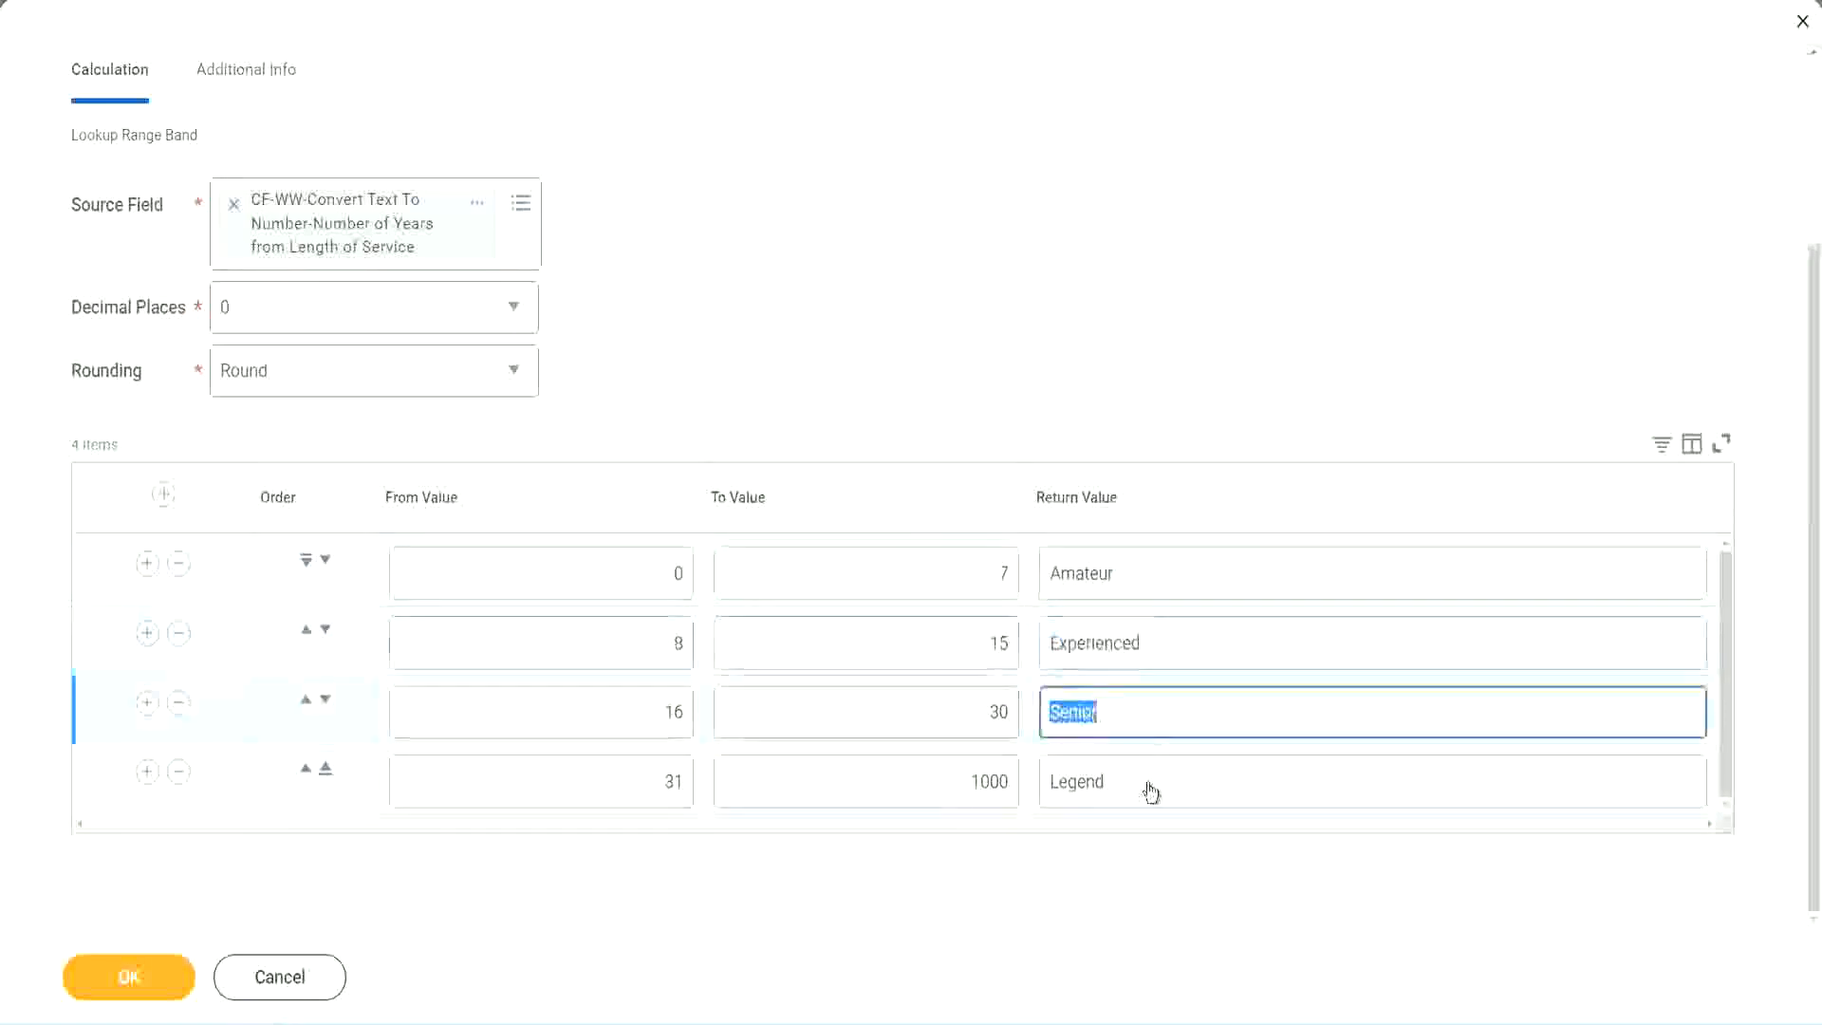
left_click(1149, 785)
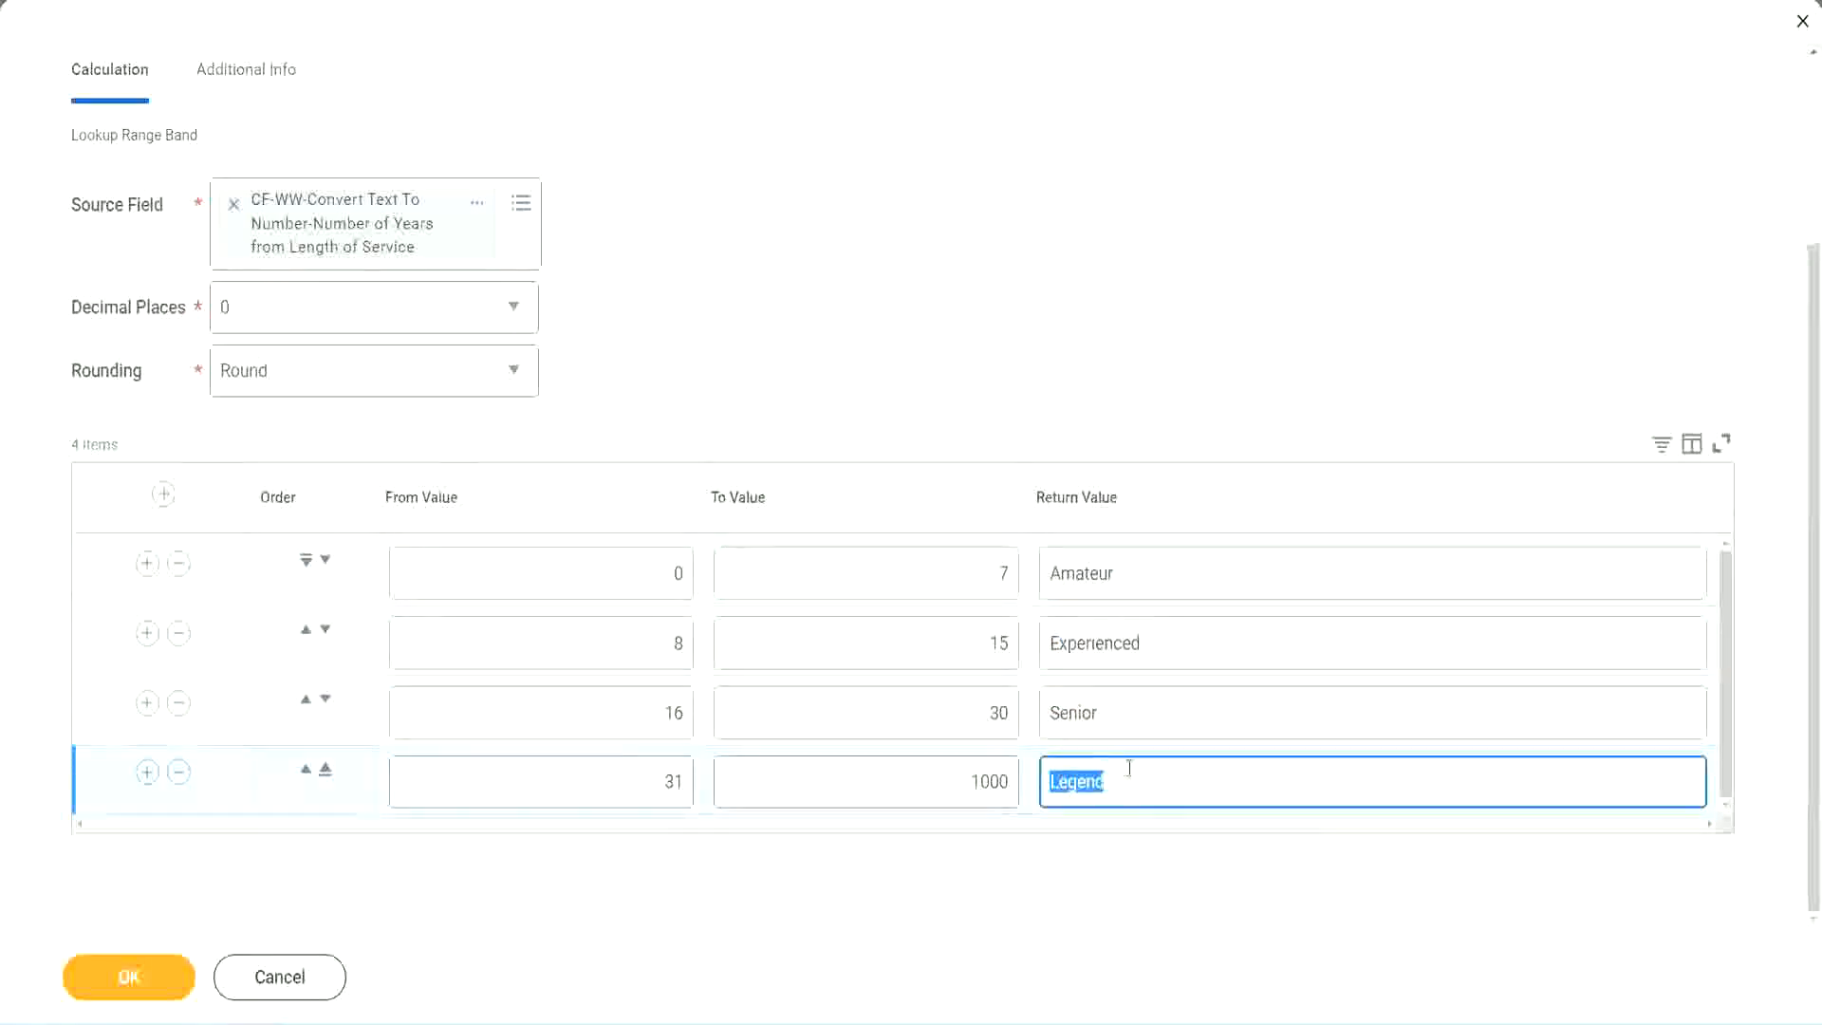
left_click(581, 575)
left_click(932, 560)
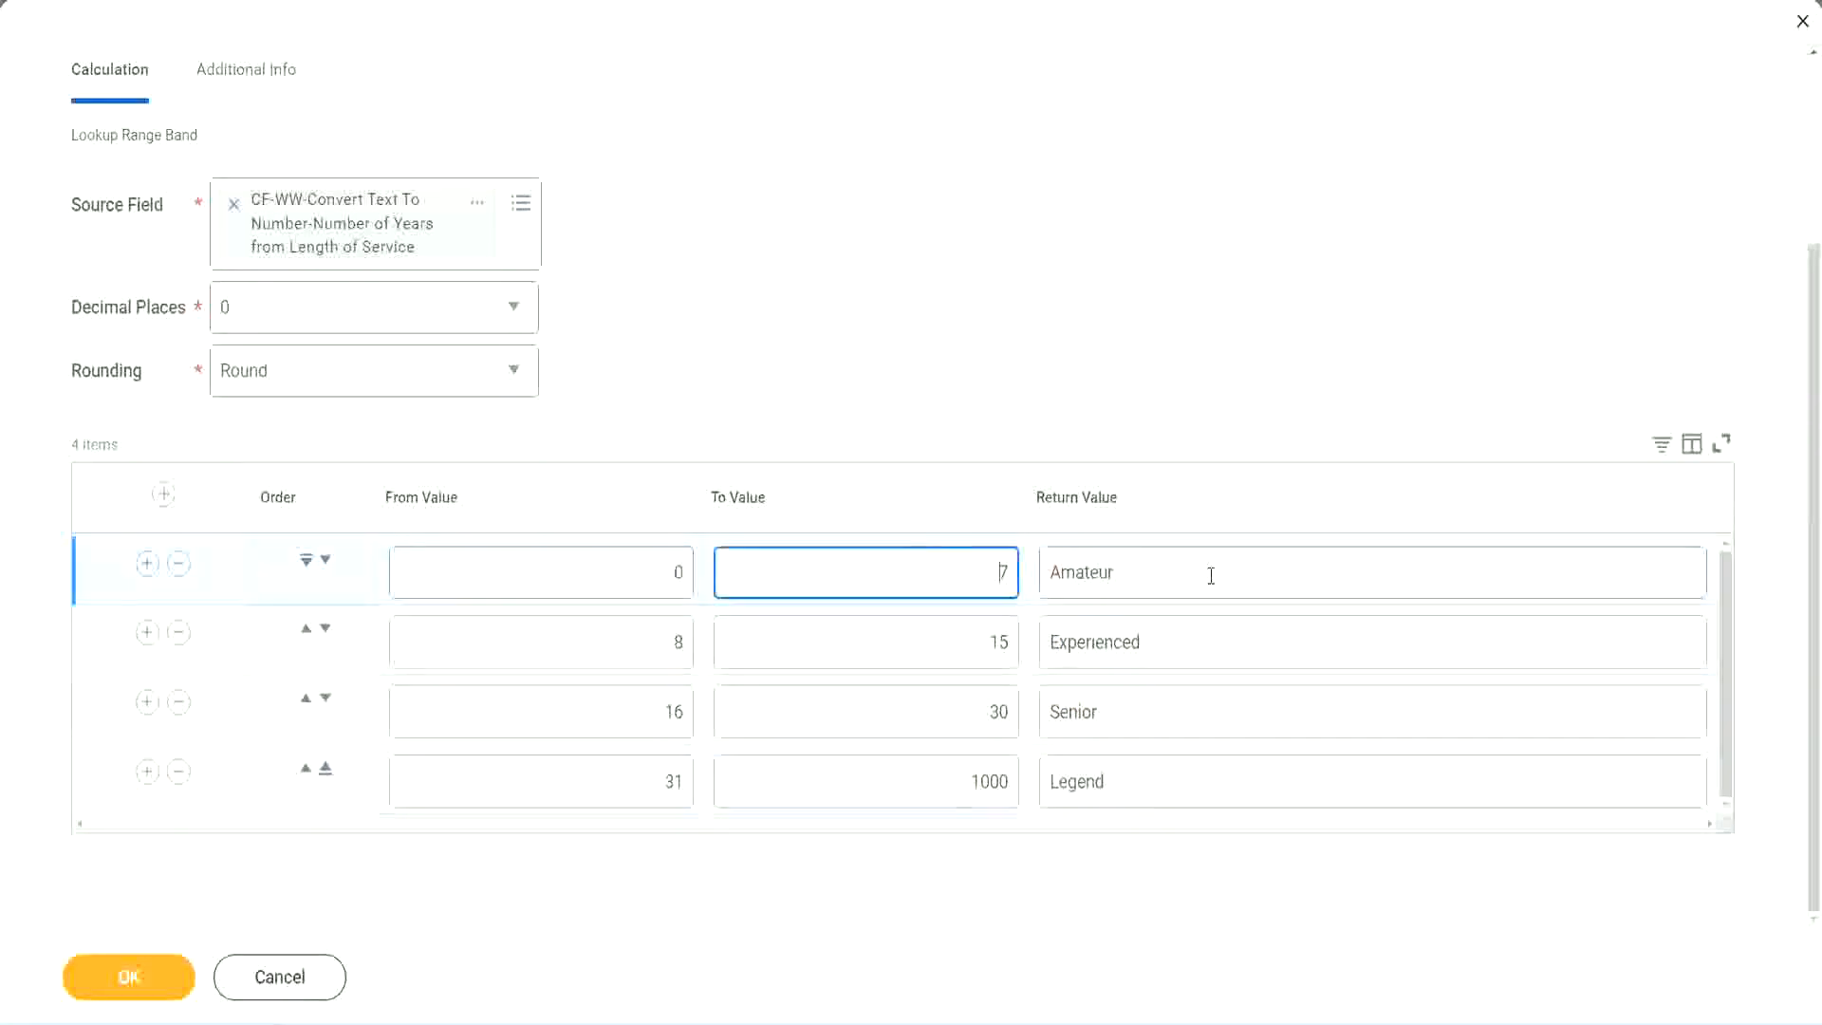
left_click(1208, 573)
left_click(1180, 639)
left_click(1164, 730)
left_click(1146, 782)
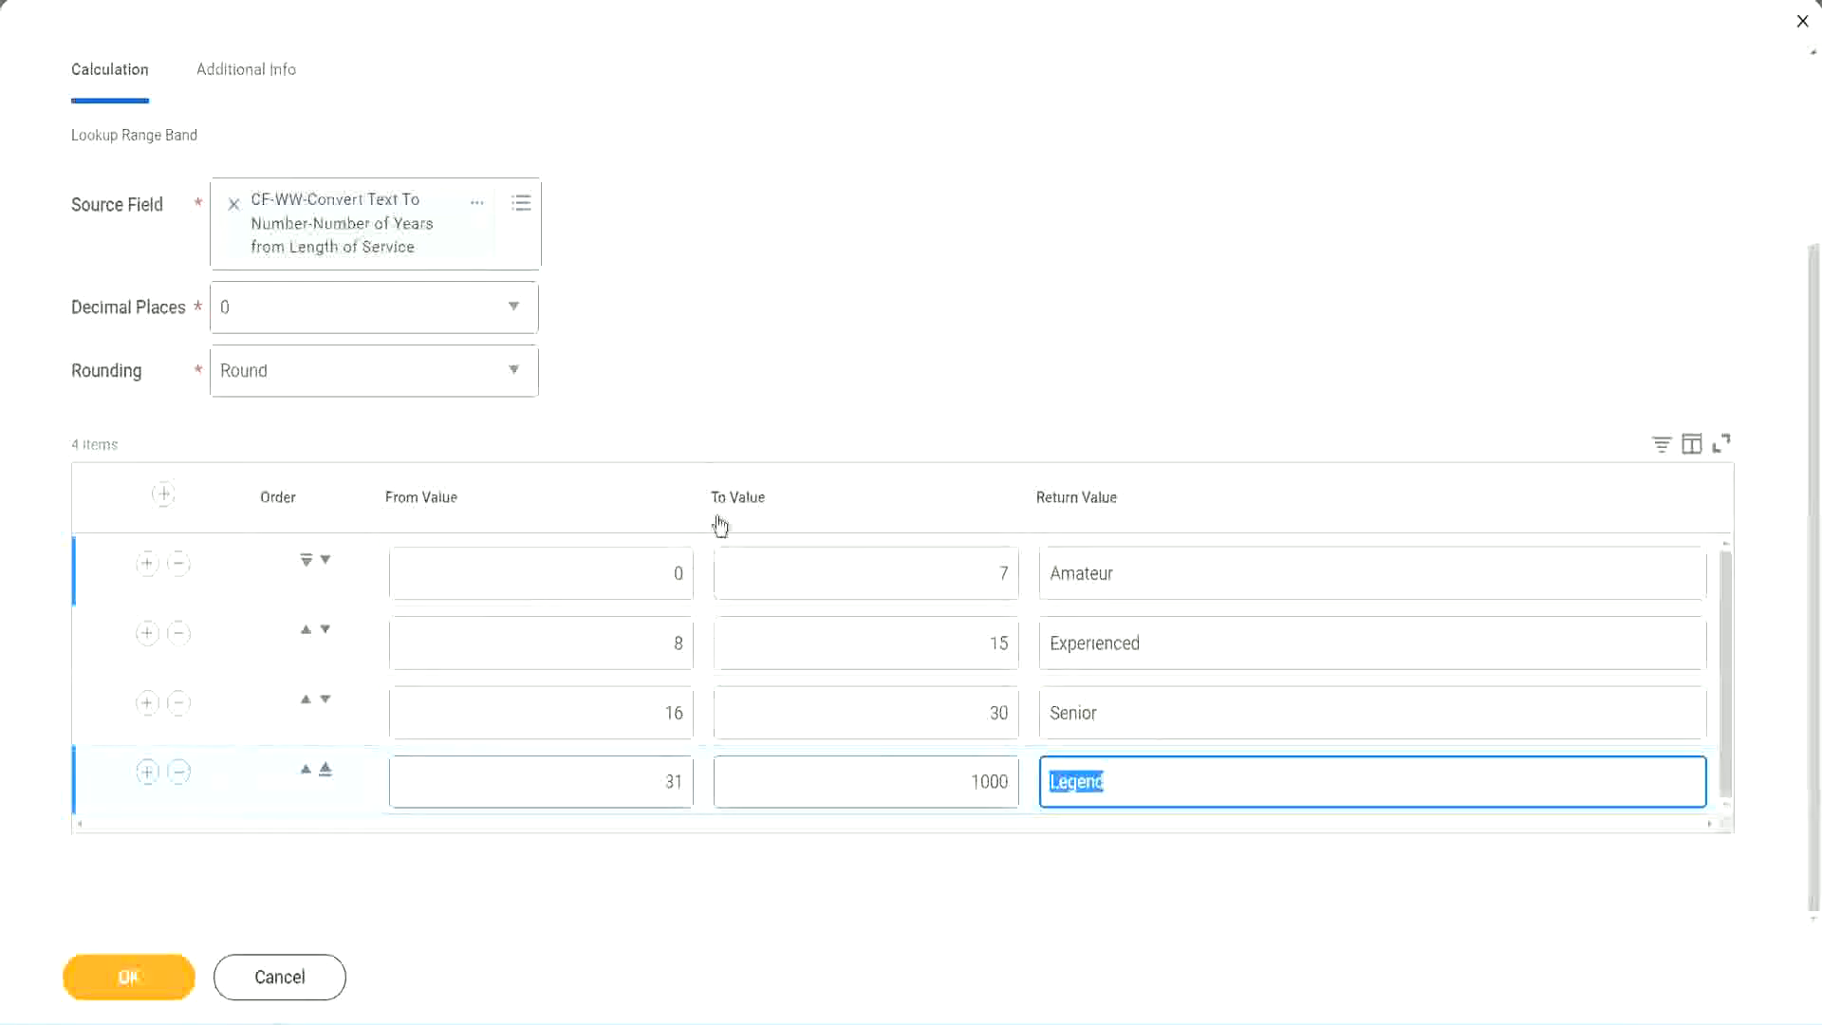
left_click(845, 400)
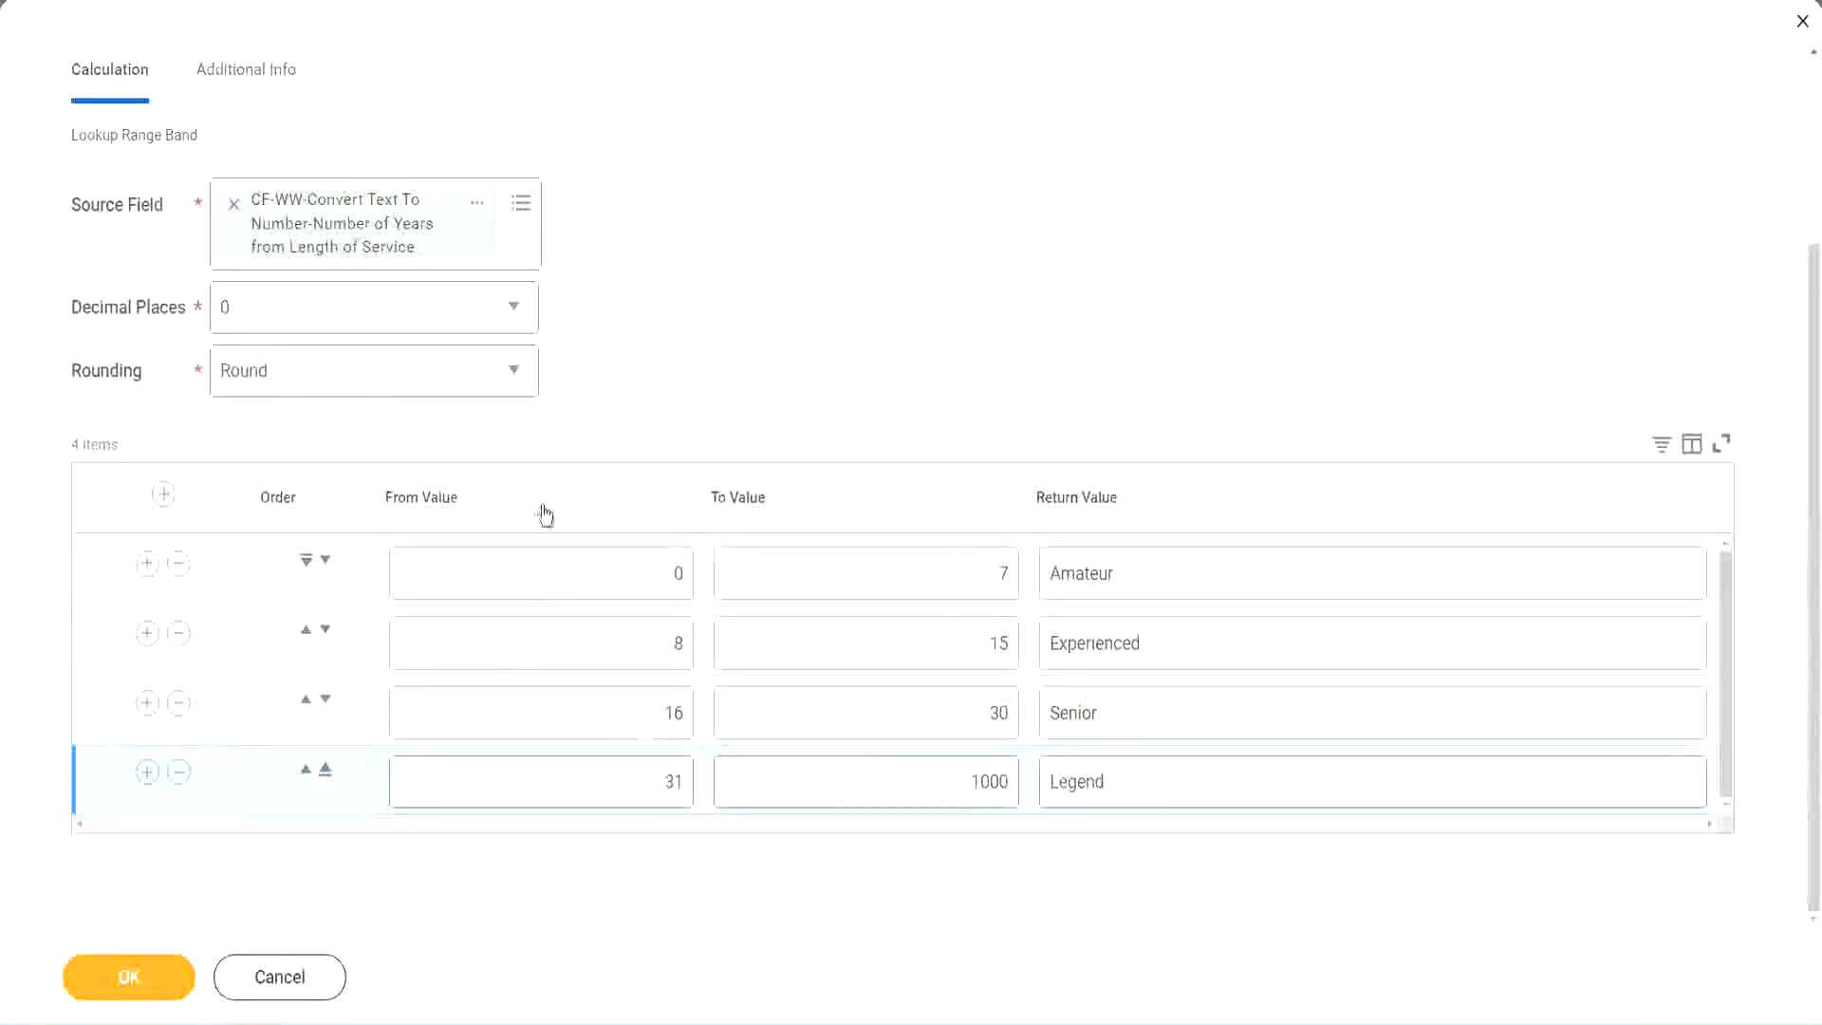
Step: Save the Lookup Range Band calculated field and copy its name from the save confirmation
left_click(126, 975)
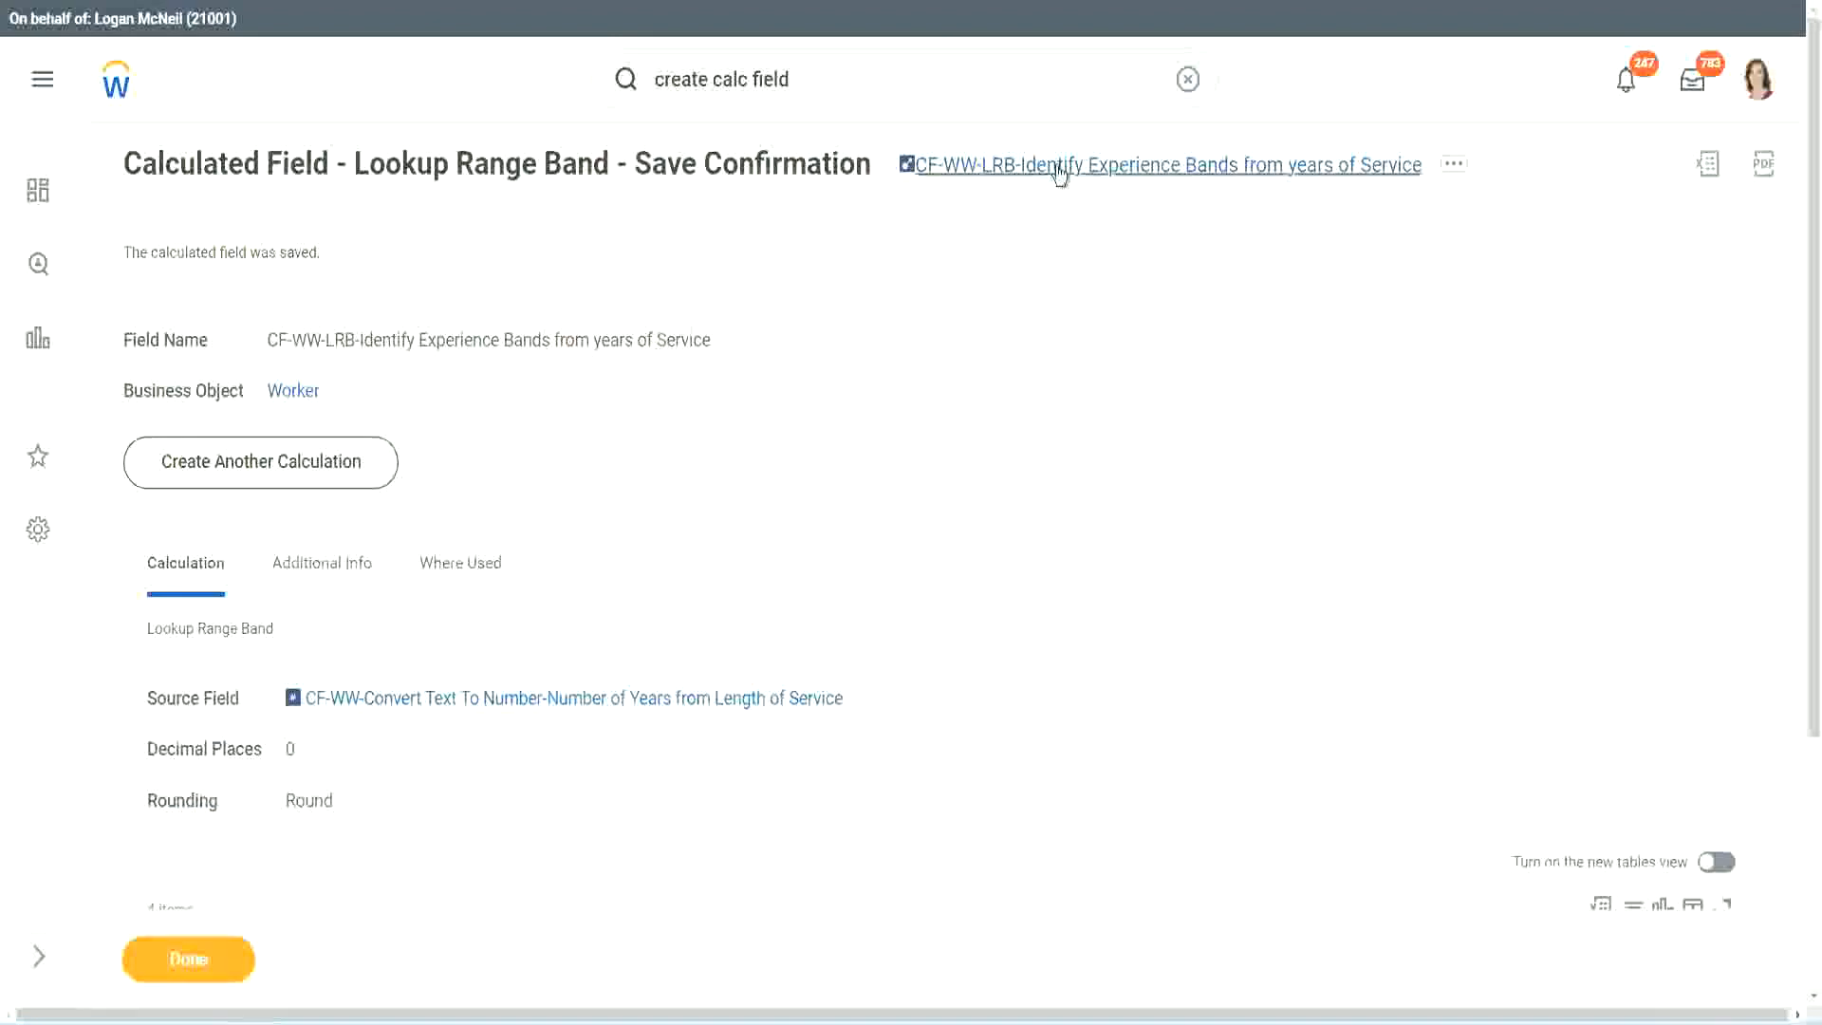
right_click(1055, 179)
left_click(1077, 275)
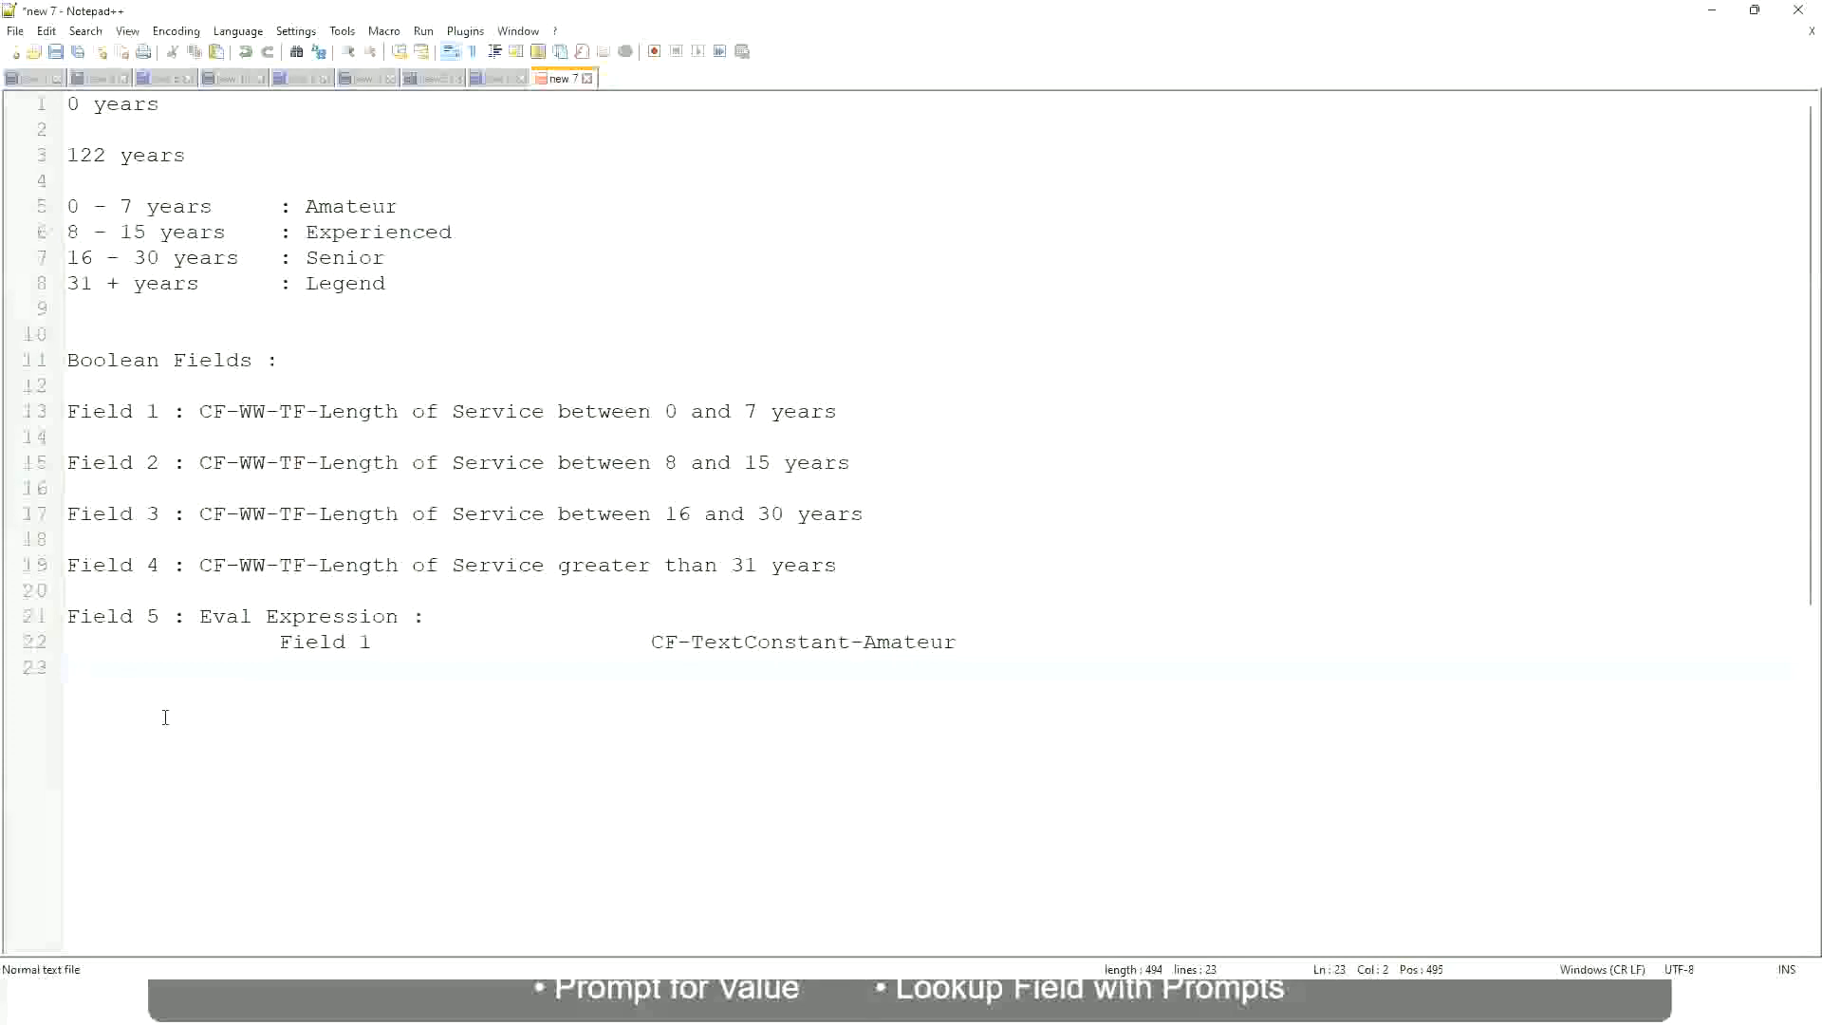
Step: In the Notepad++ notes, add "10,000 USD" on a new line below the Eval Expression section
key("Return")
key("Return")
key("Return")
key("Left")
type("10,000 USD")
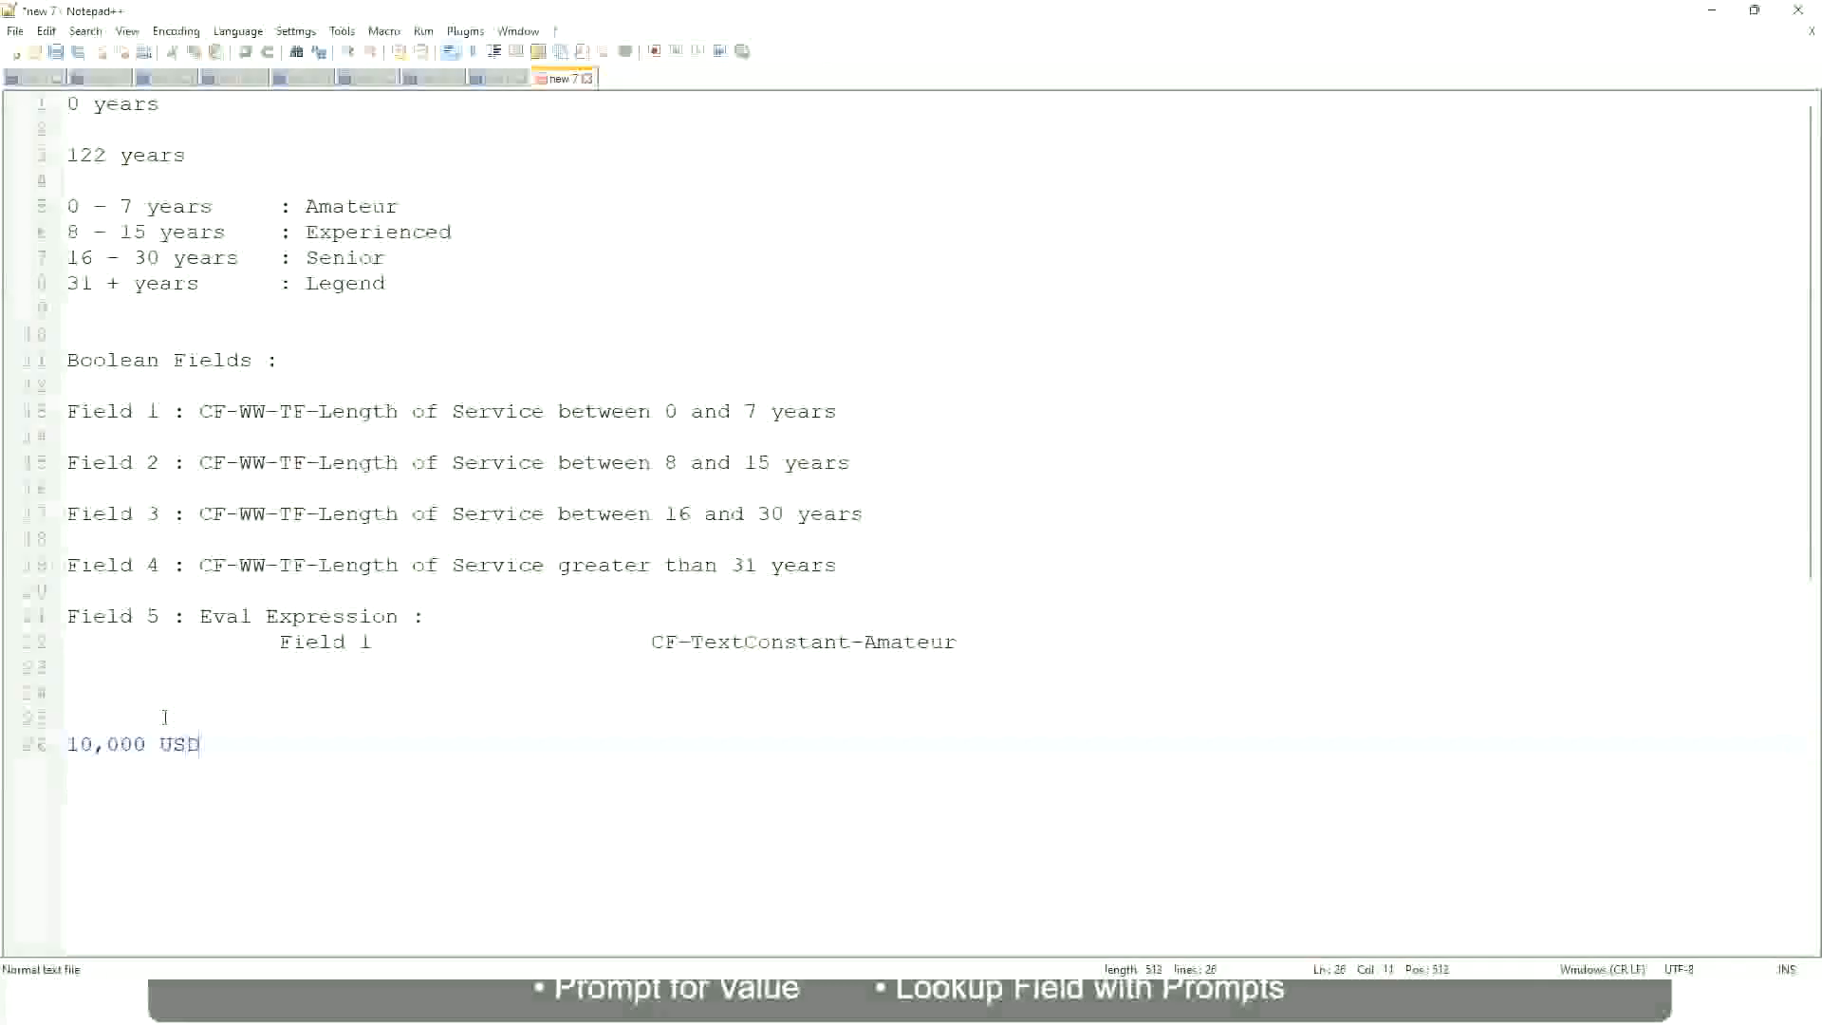
Step: Add "1,000,000 USD" as the upper amount on the same line as "10,000 USD", separated by a wide gap
key("Tab")
key("Tab")
key("Tab")
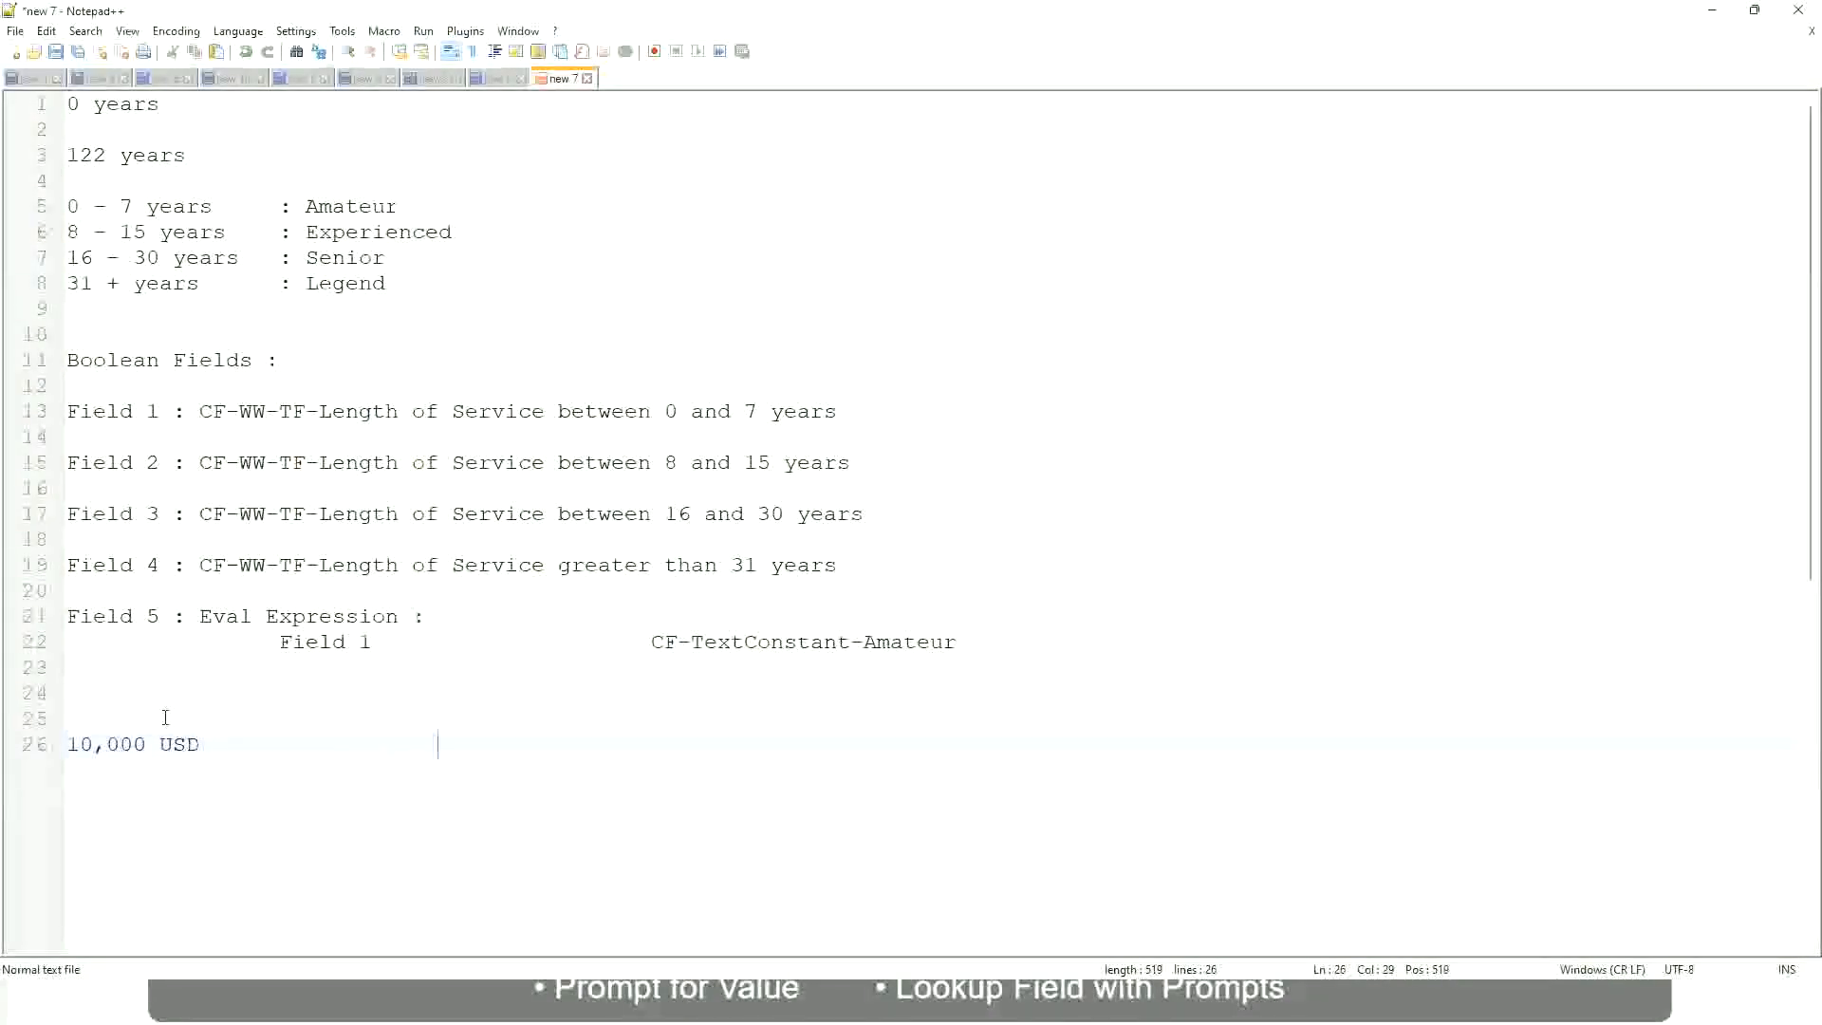
type("1,000,000")
key("Left")
key("Left")
key("Left")
key("Left")
key("Left")
key("Left")
key("Left")
key("Left")
key("Right")
key("Right")
key("Right")
key("Right")
key("Right")
key("End")
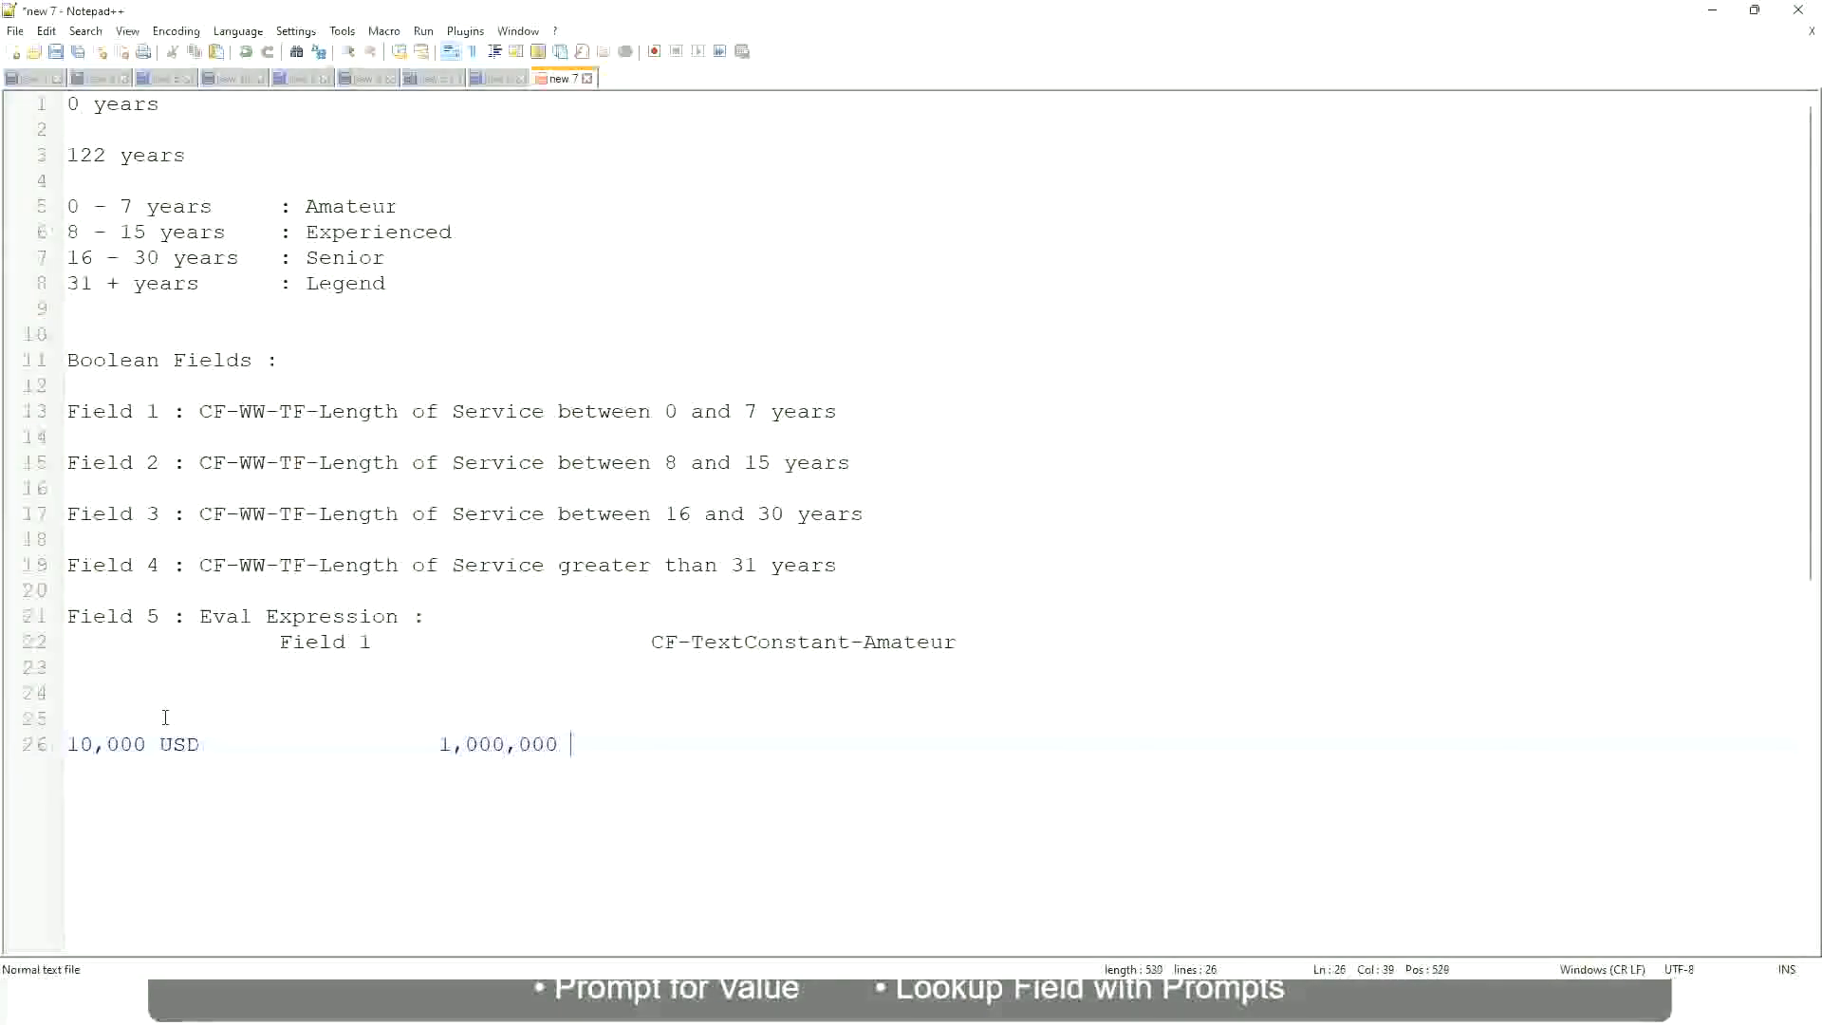
type("USD")
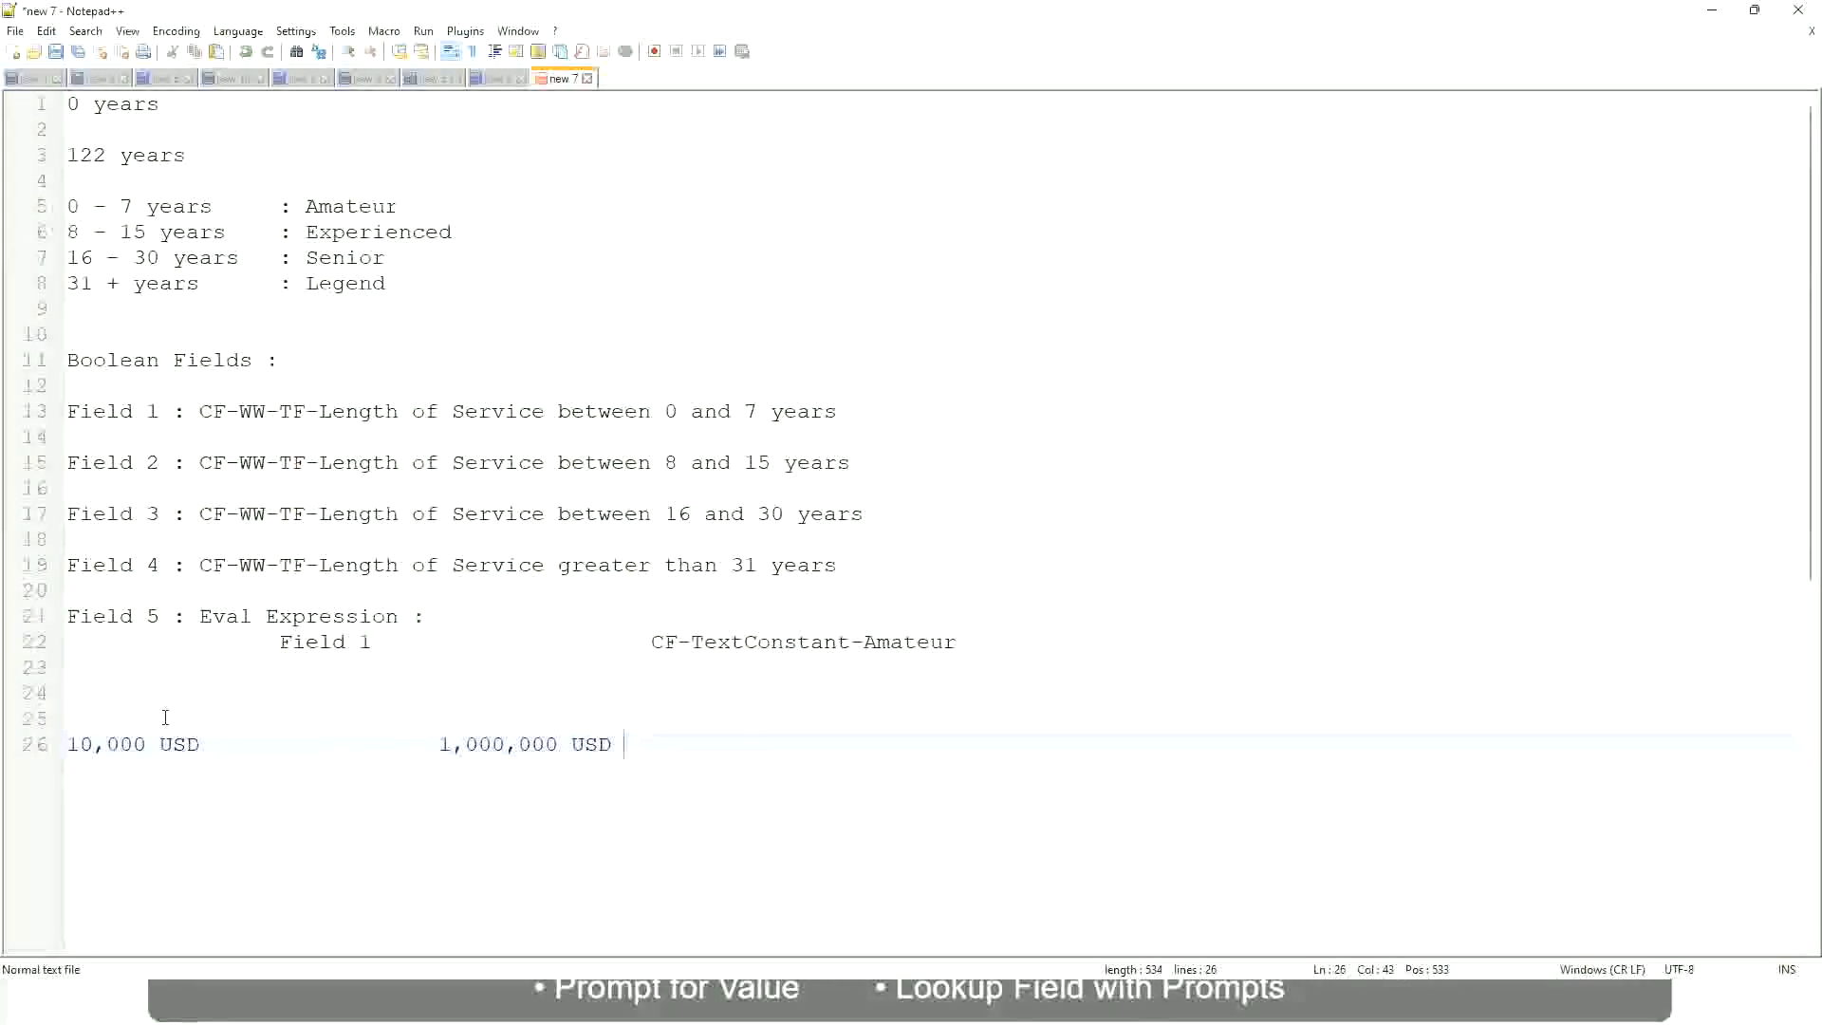
Step: Leave a blank line below the USD amounts and add the band "10 - 50,000 : Low" with a wide gap before the colon
key("Return")
key("Return")
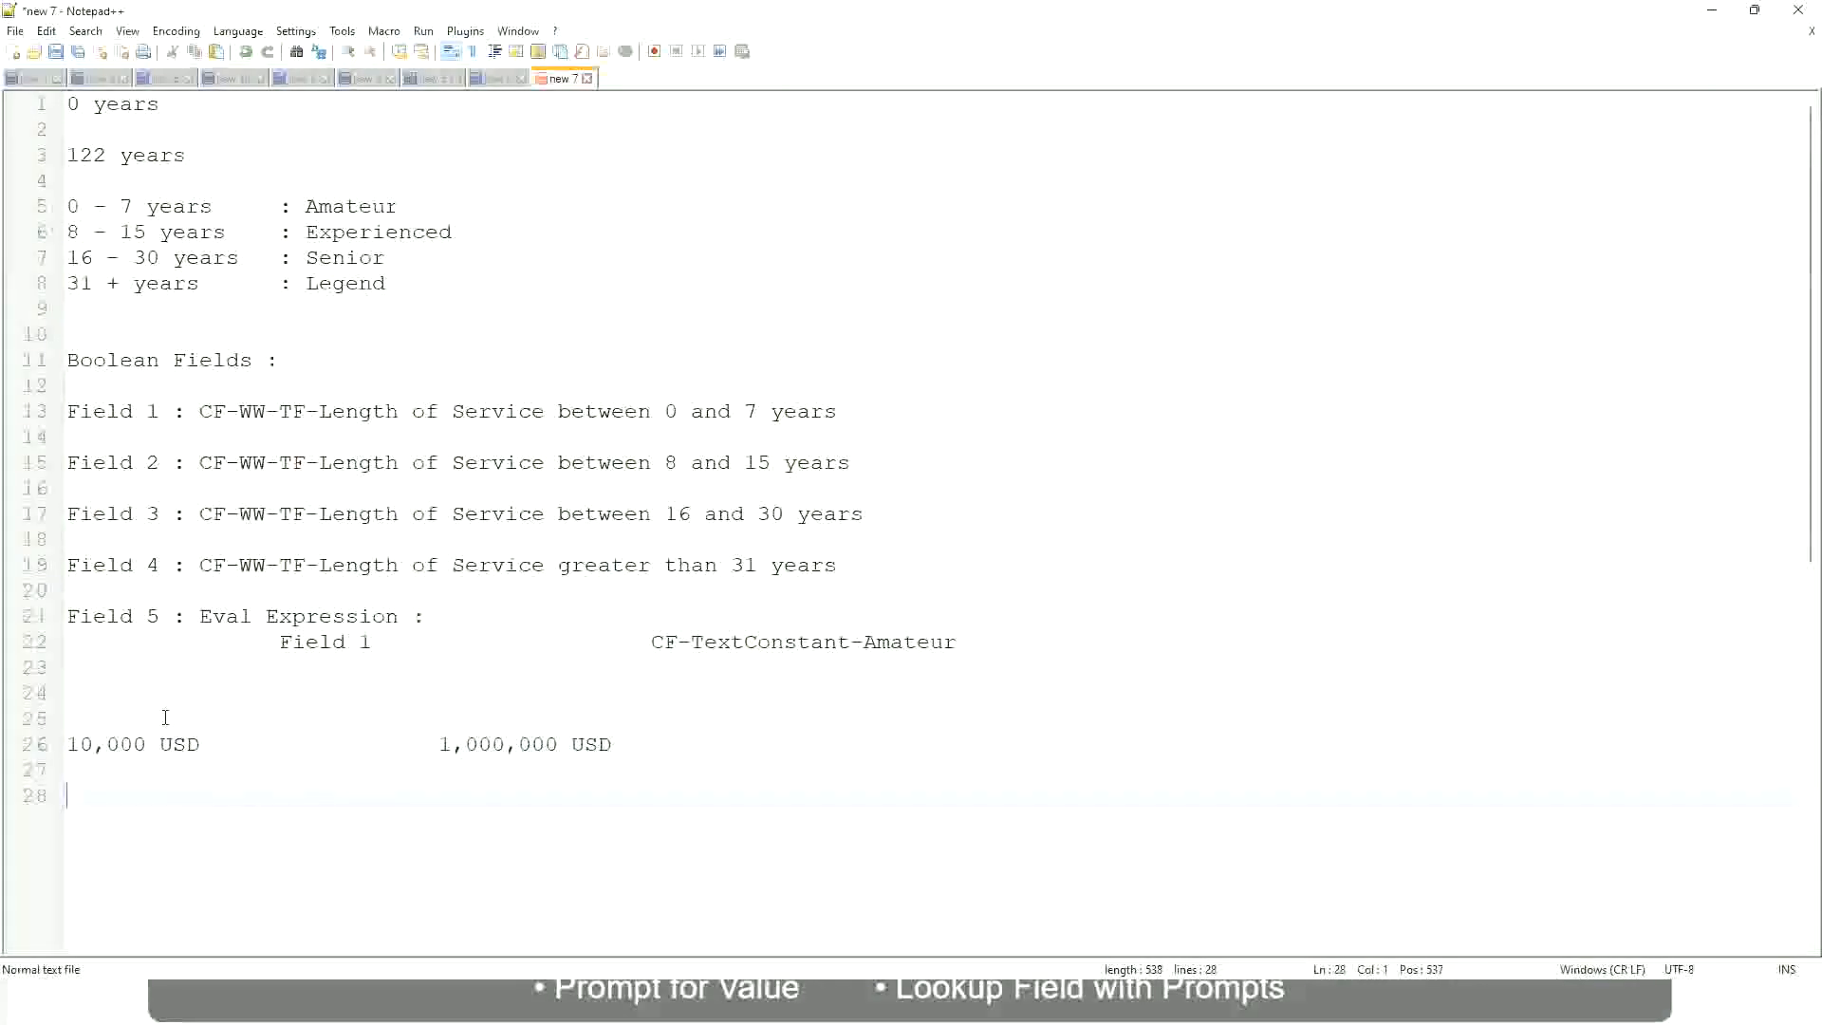
type("10 - 50,000")
key("Tab")
key("Tab")
key("Tab")
key("Tab")
type(": Low")
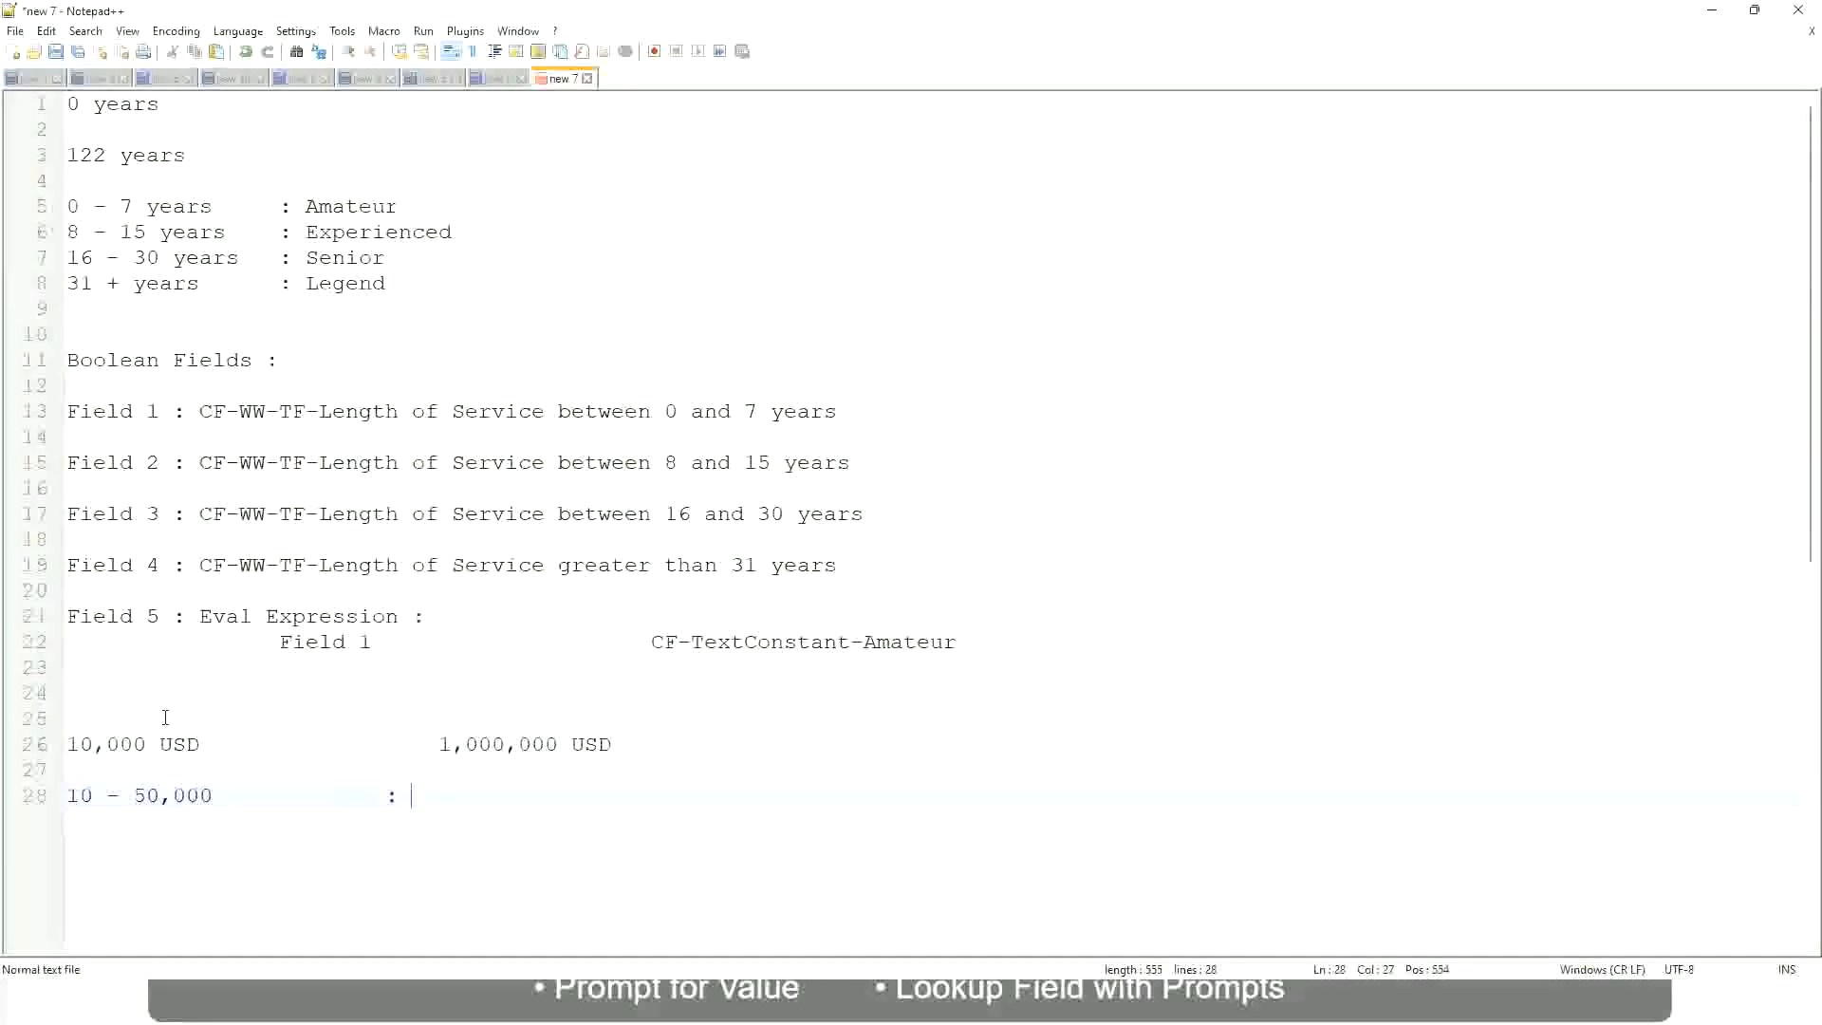
Step: Add the band "50,001 - 150,000 : Medium" on the line directly below the Low band, aligning the colons
key("Return")
key("Return")
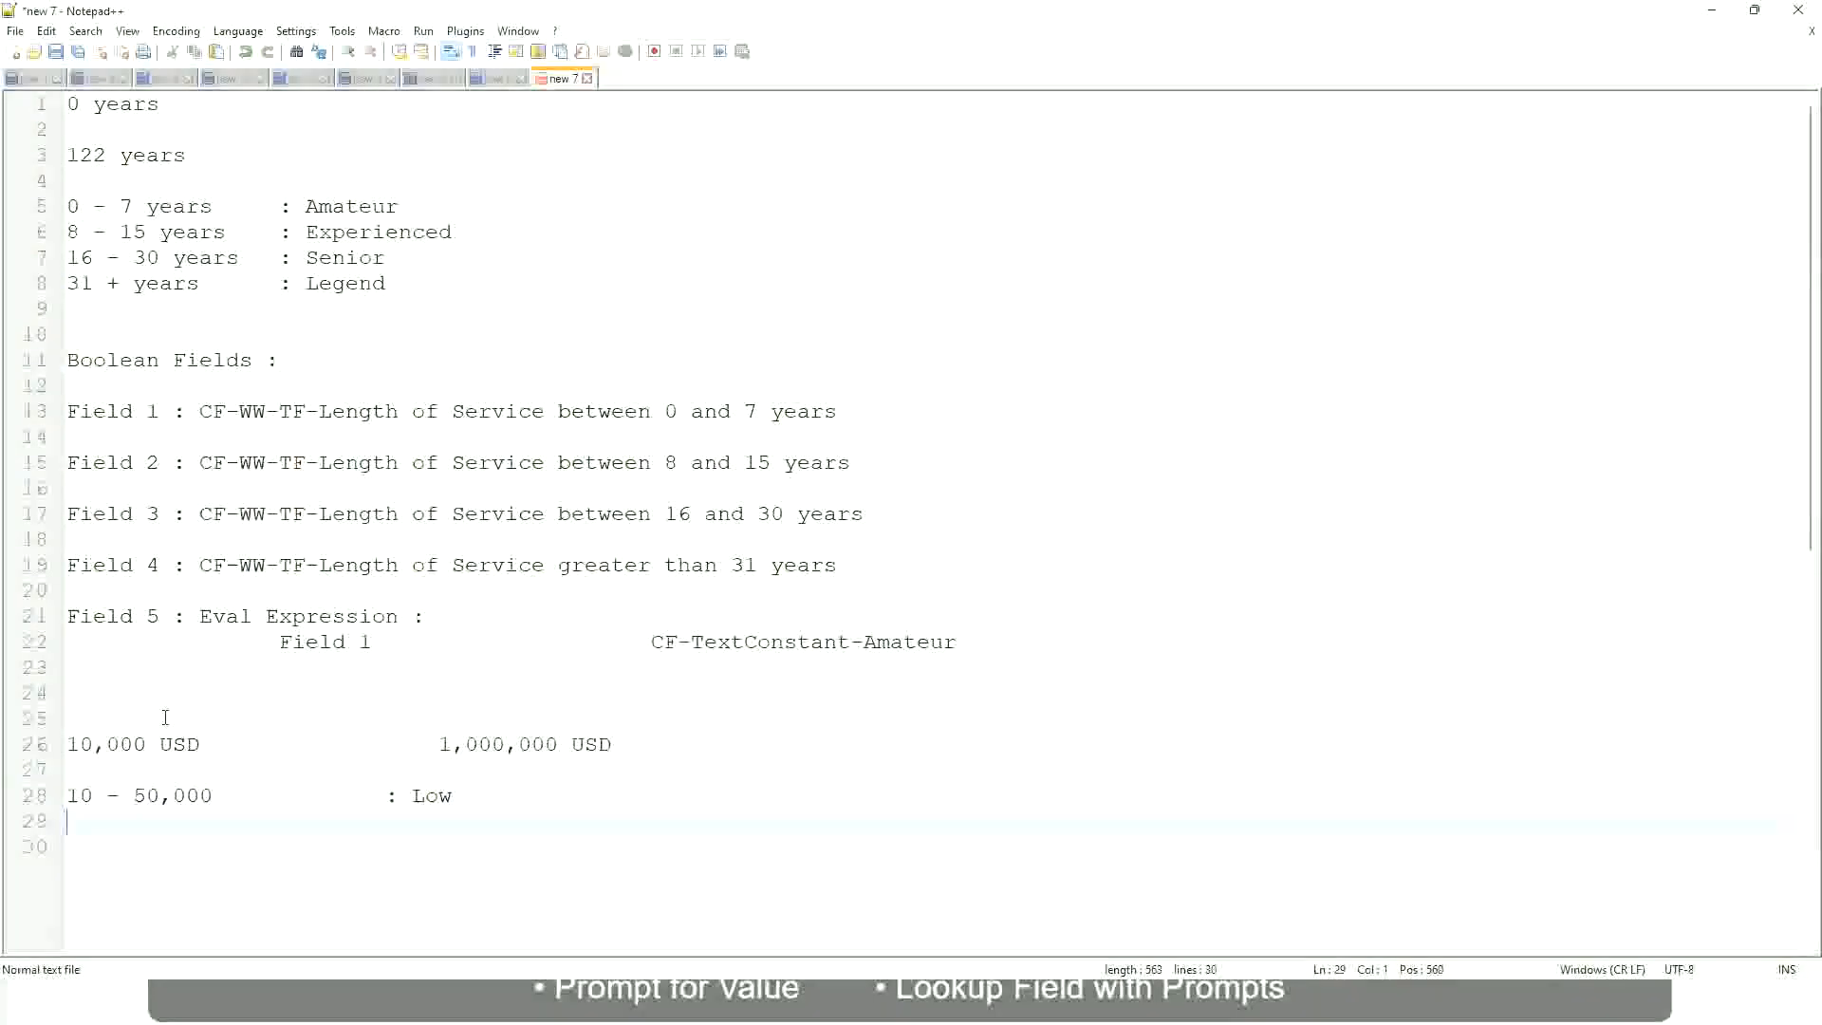
key("Up")
type("50,001 - 150,000")
key("Tab")
key("Tab")
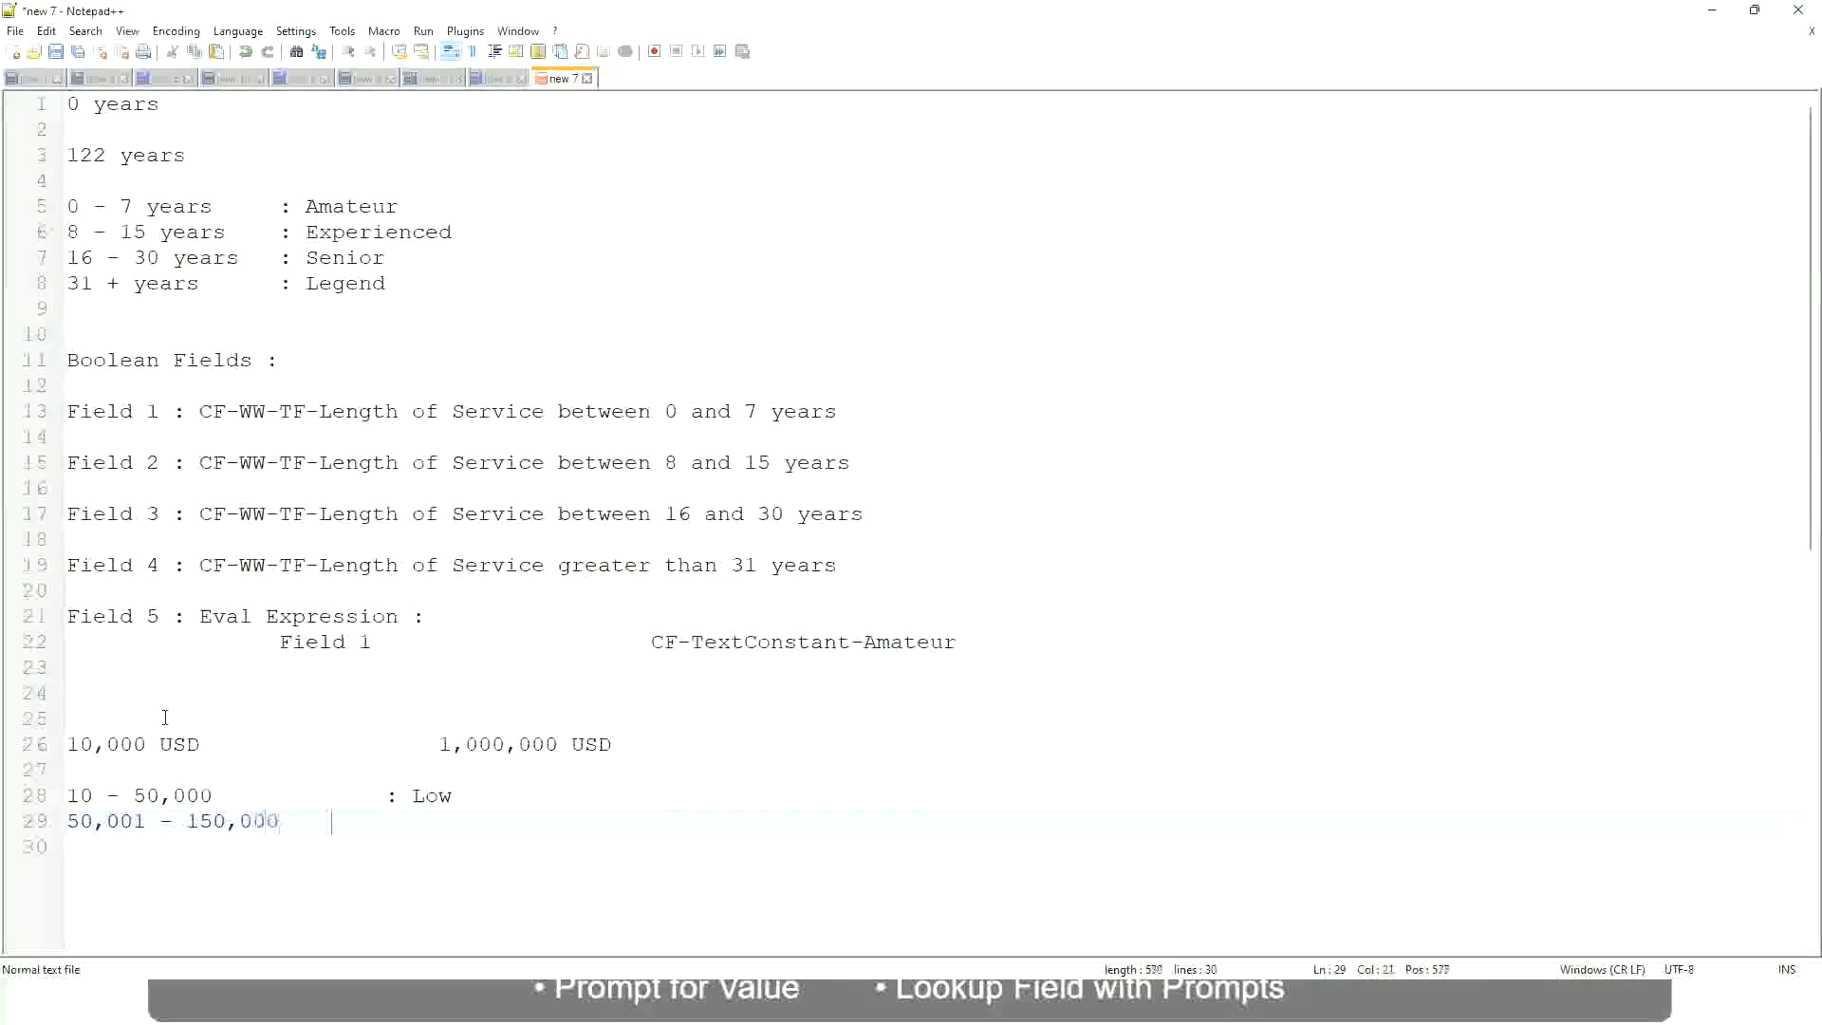
type(": Medium")
Step: Add the band "> 150,000 : High" on the line below the Medium band, aligned with the colons above
key("Return")
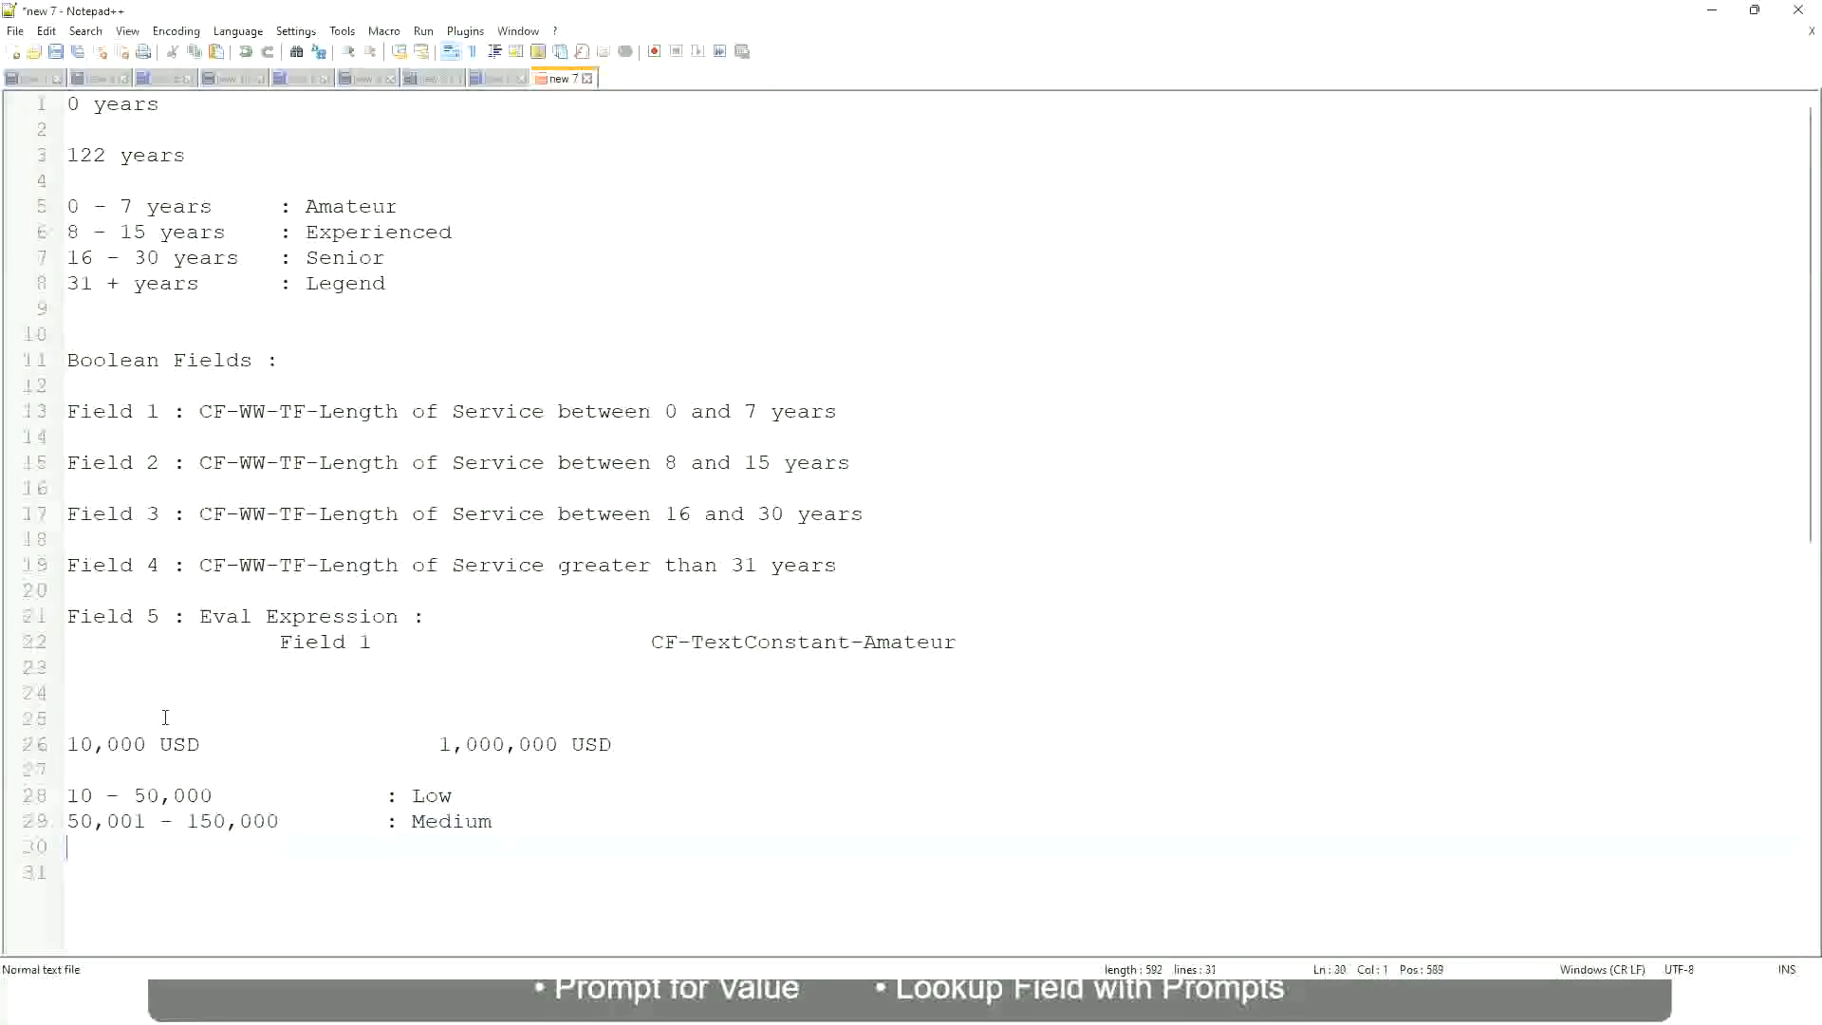
type("> 150,000")
key("Tab")
key("Tab")
key("Tab")
type(": High")
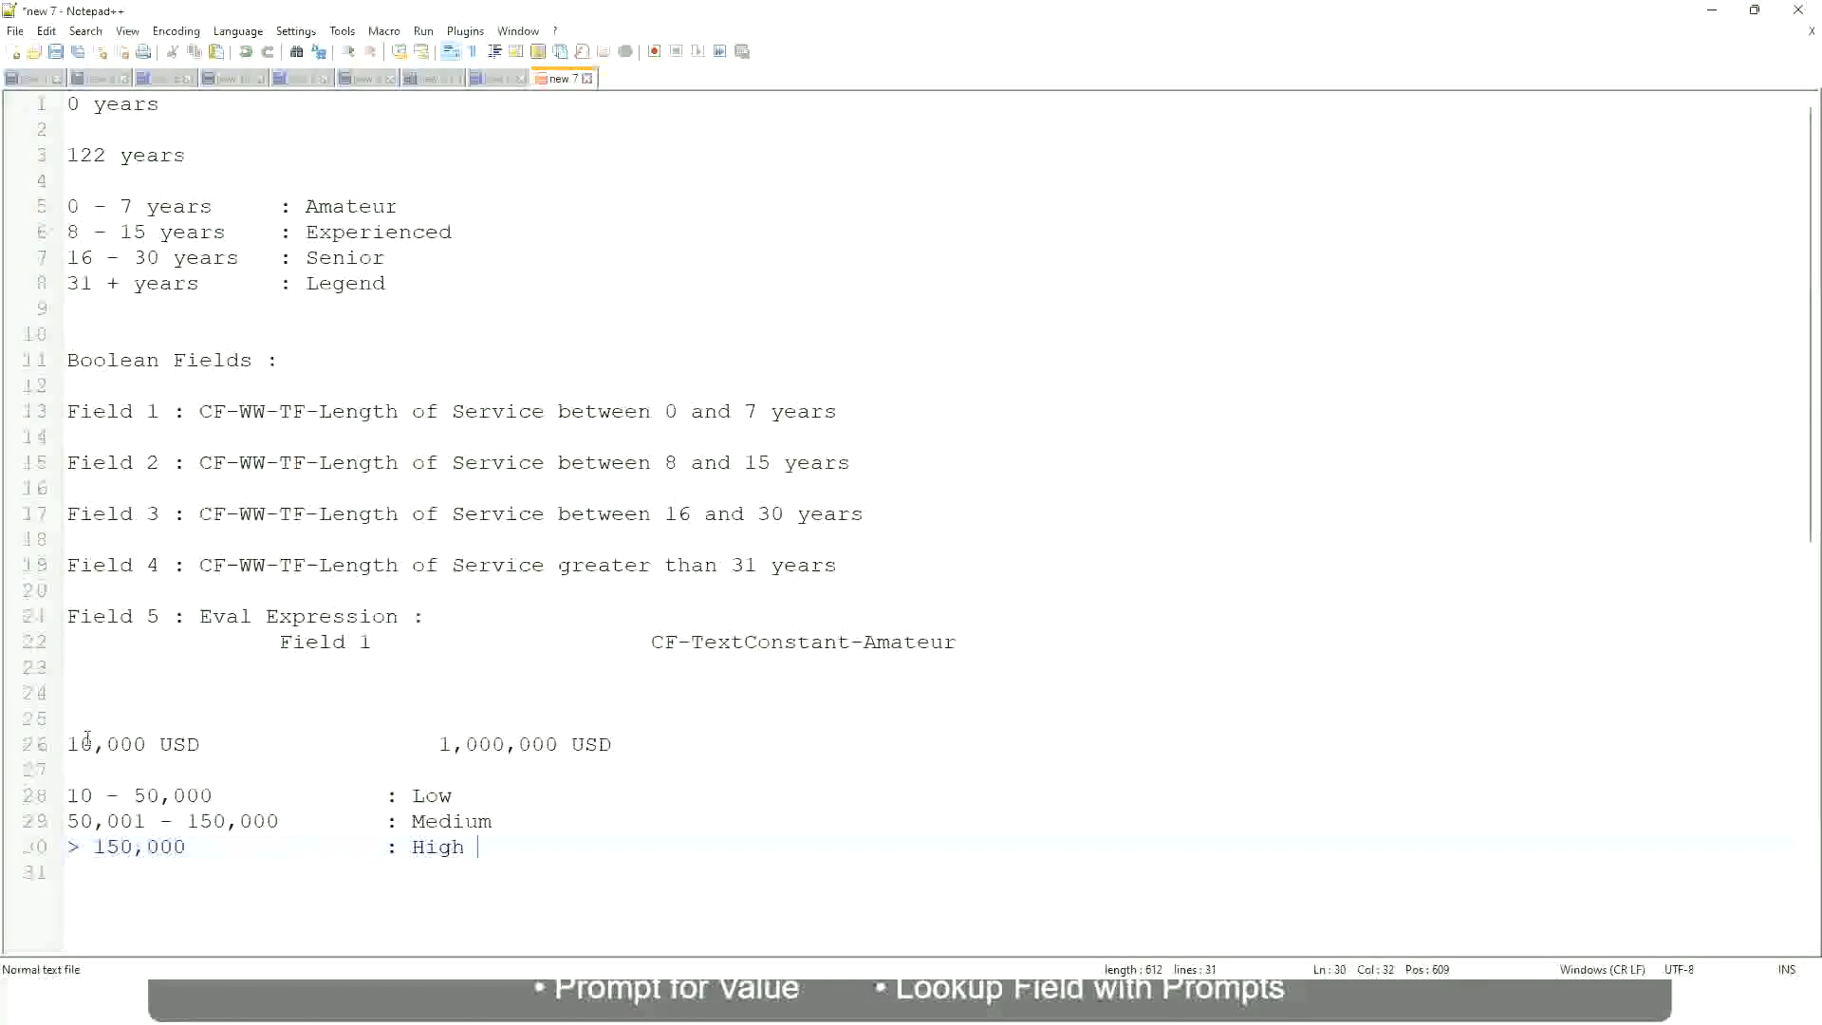
Step: Review the lower and upper USD amounts against the Low, Medium and High bands in the notes
left_click(58, 744)
left_click(57, 744)
left_click(81, 744)
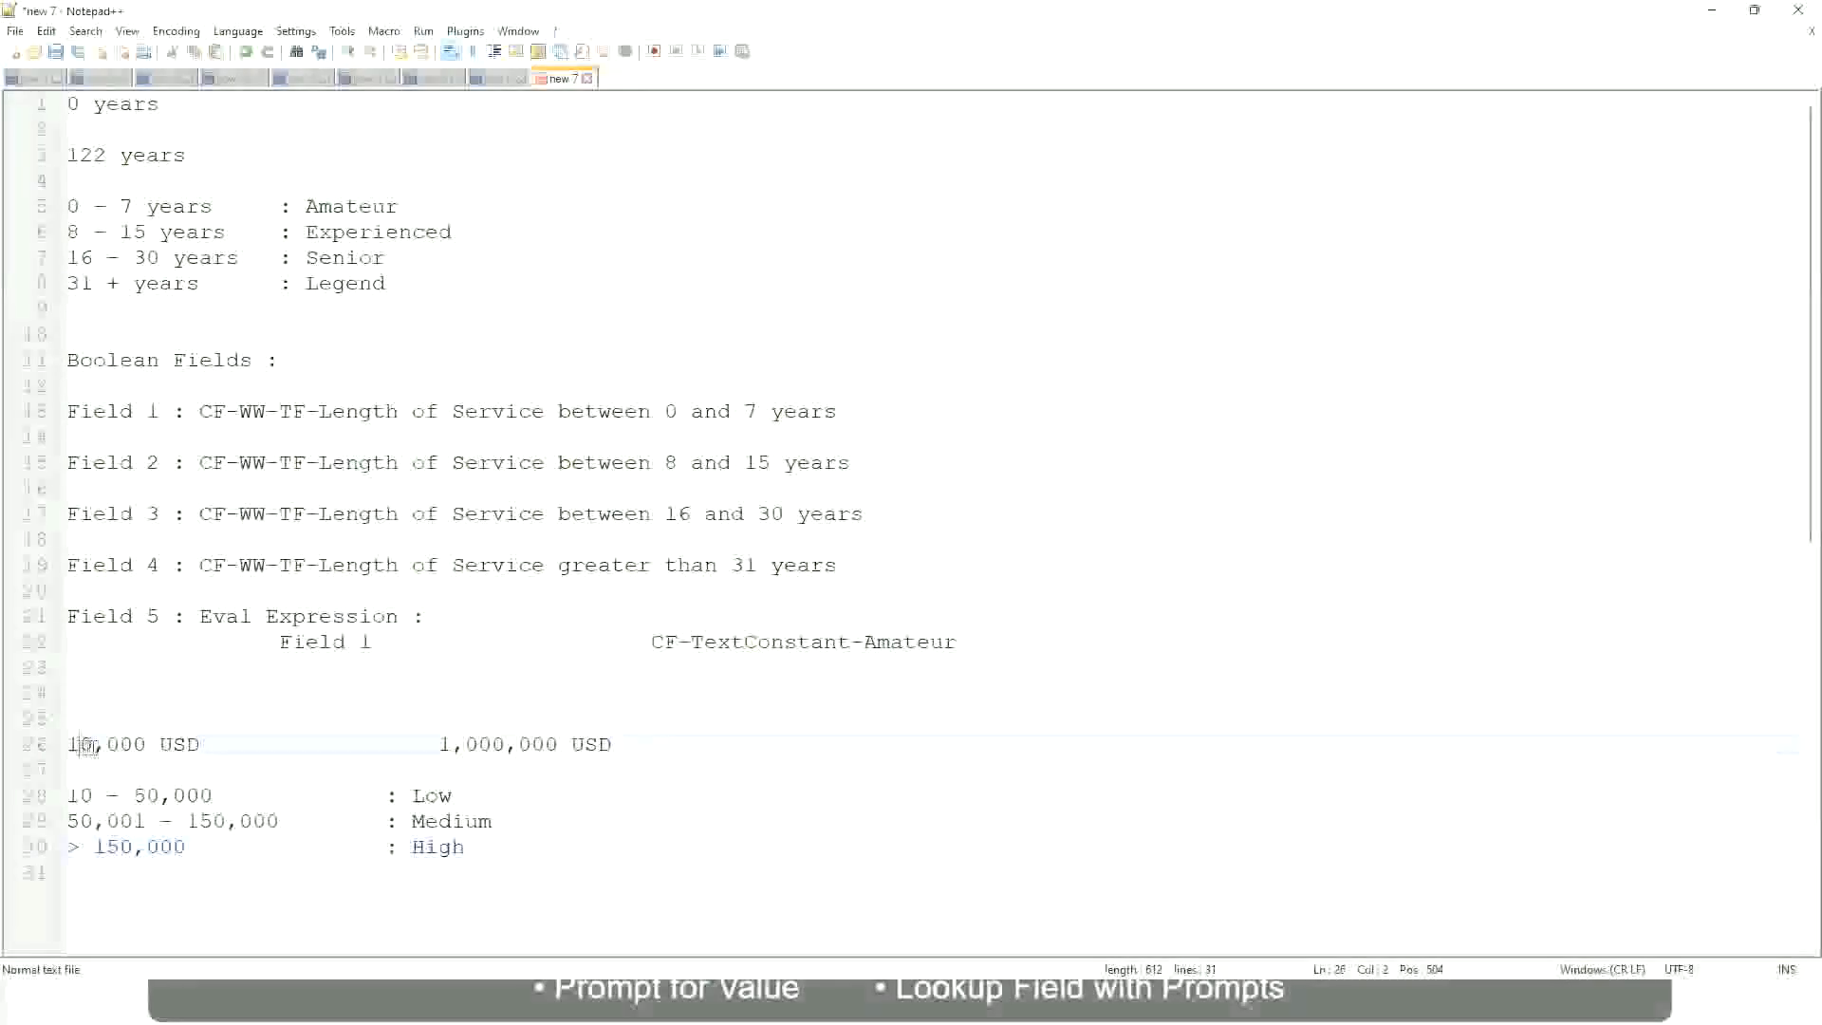
double_click(544, 745)
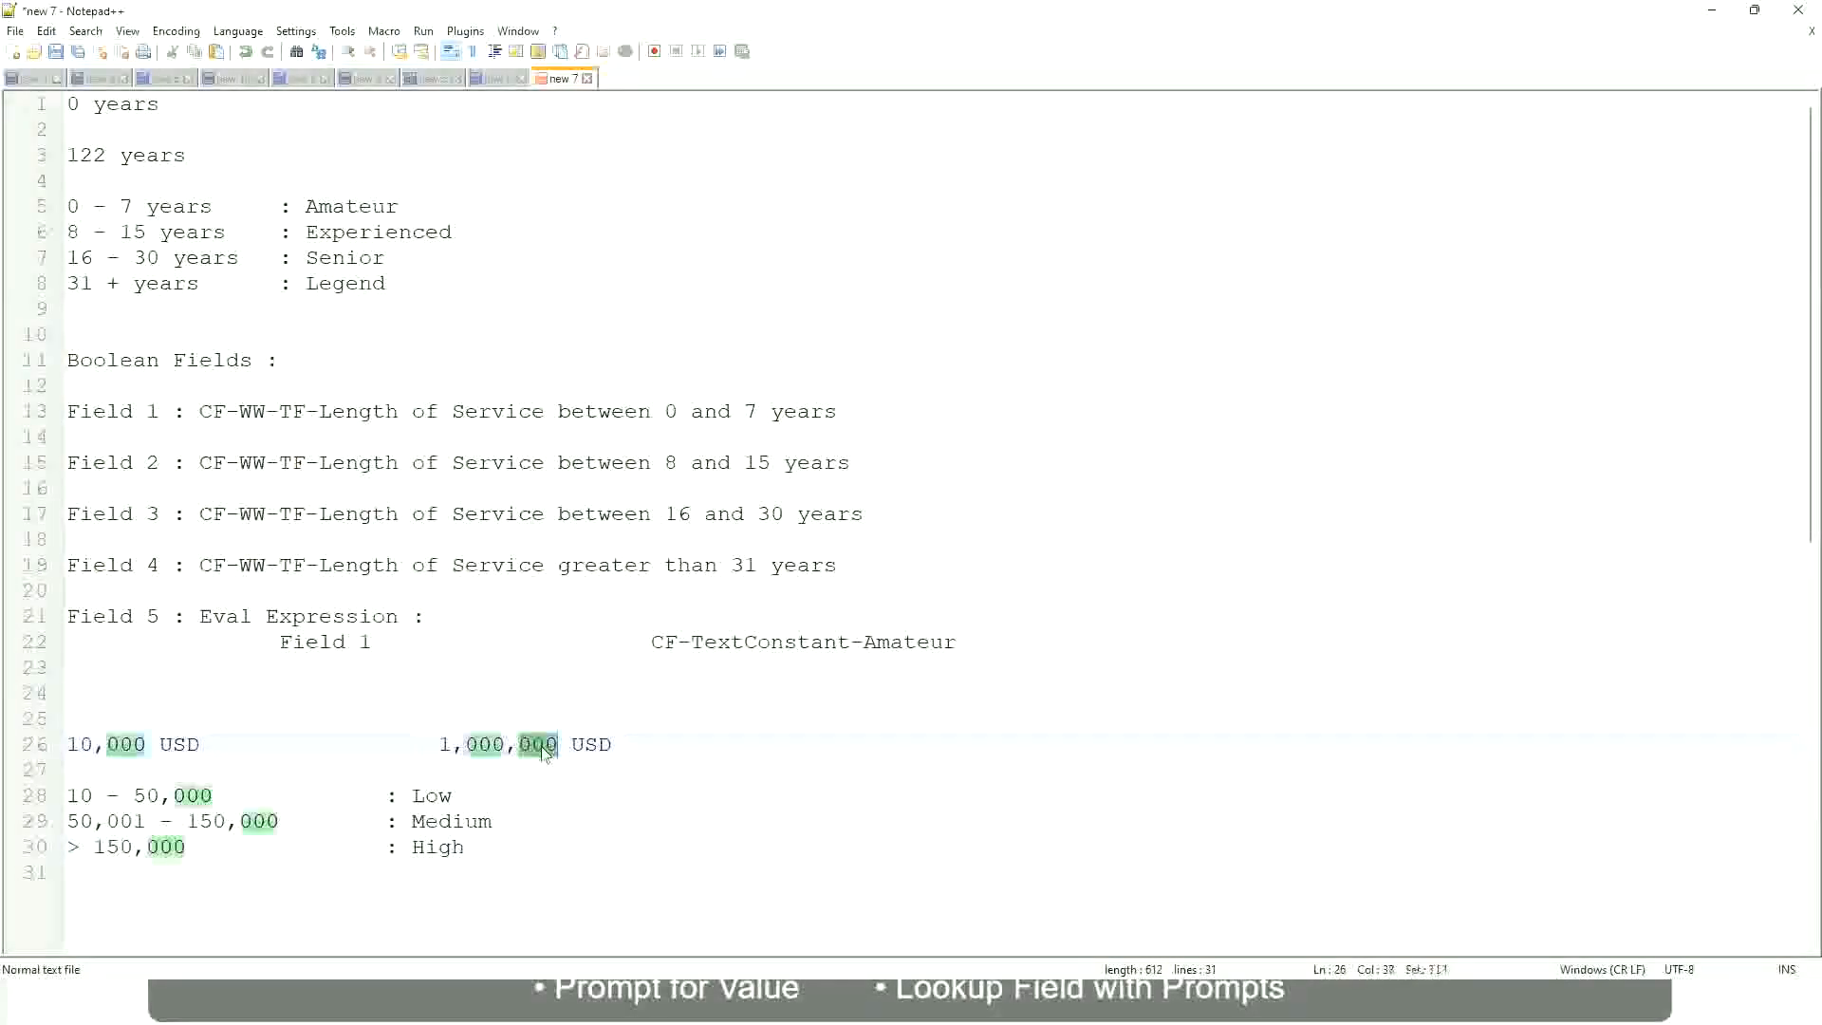
left_click(334, 822)
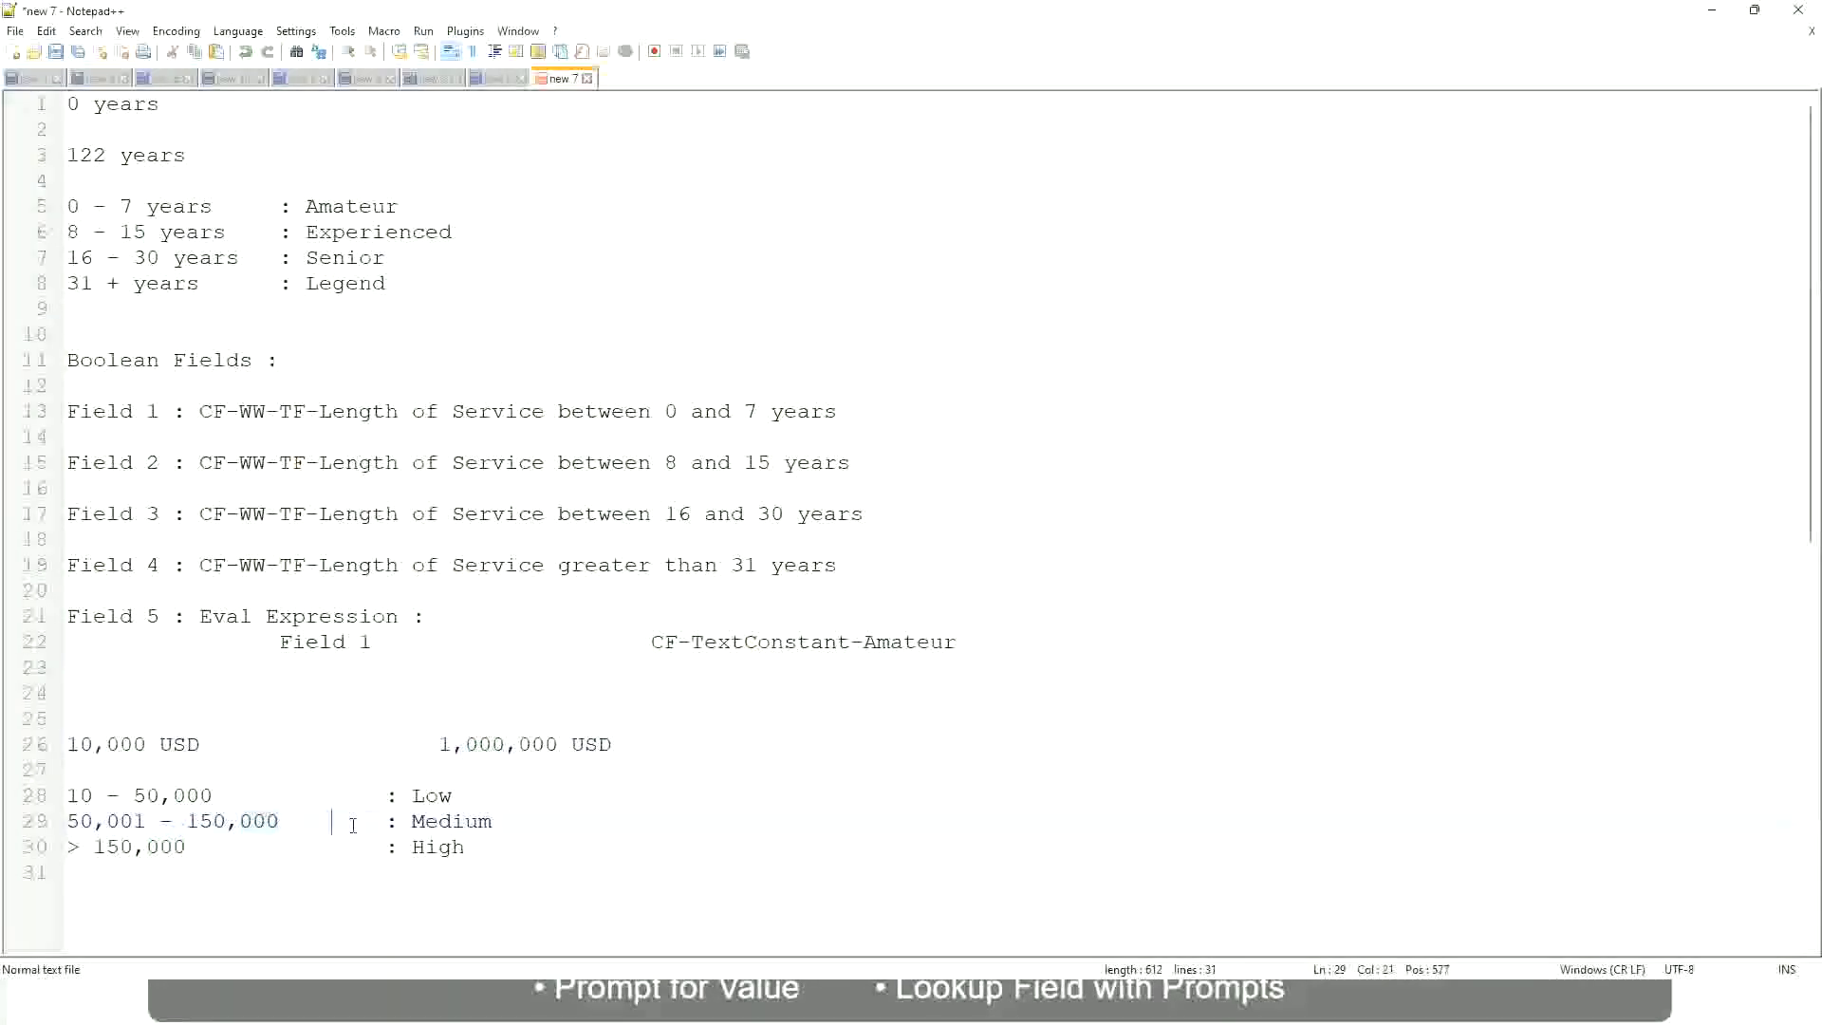
left_click(57, 744)
left_click(563, 750)
left_click(437, 795)
left_click(438, 822)
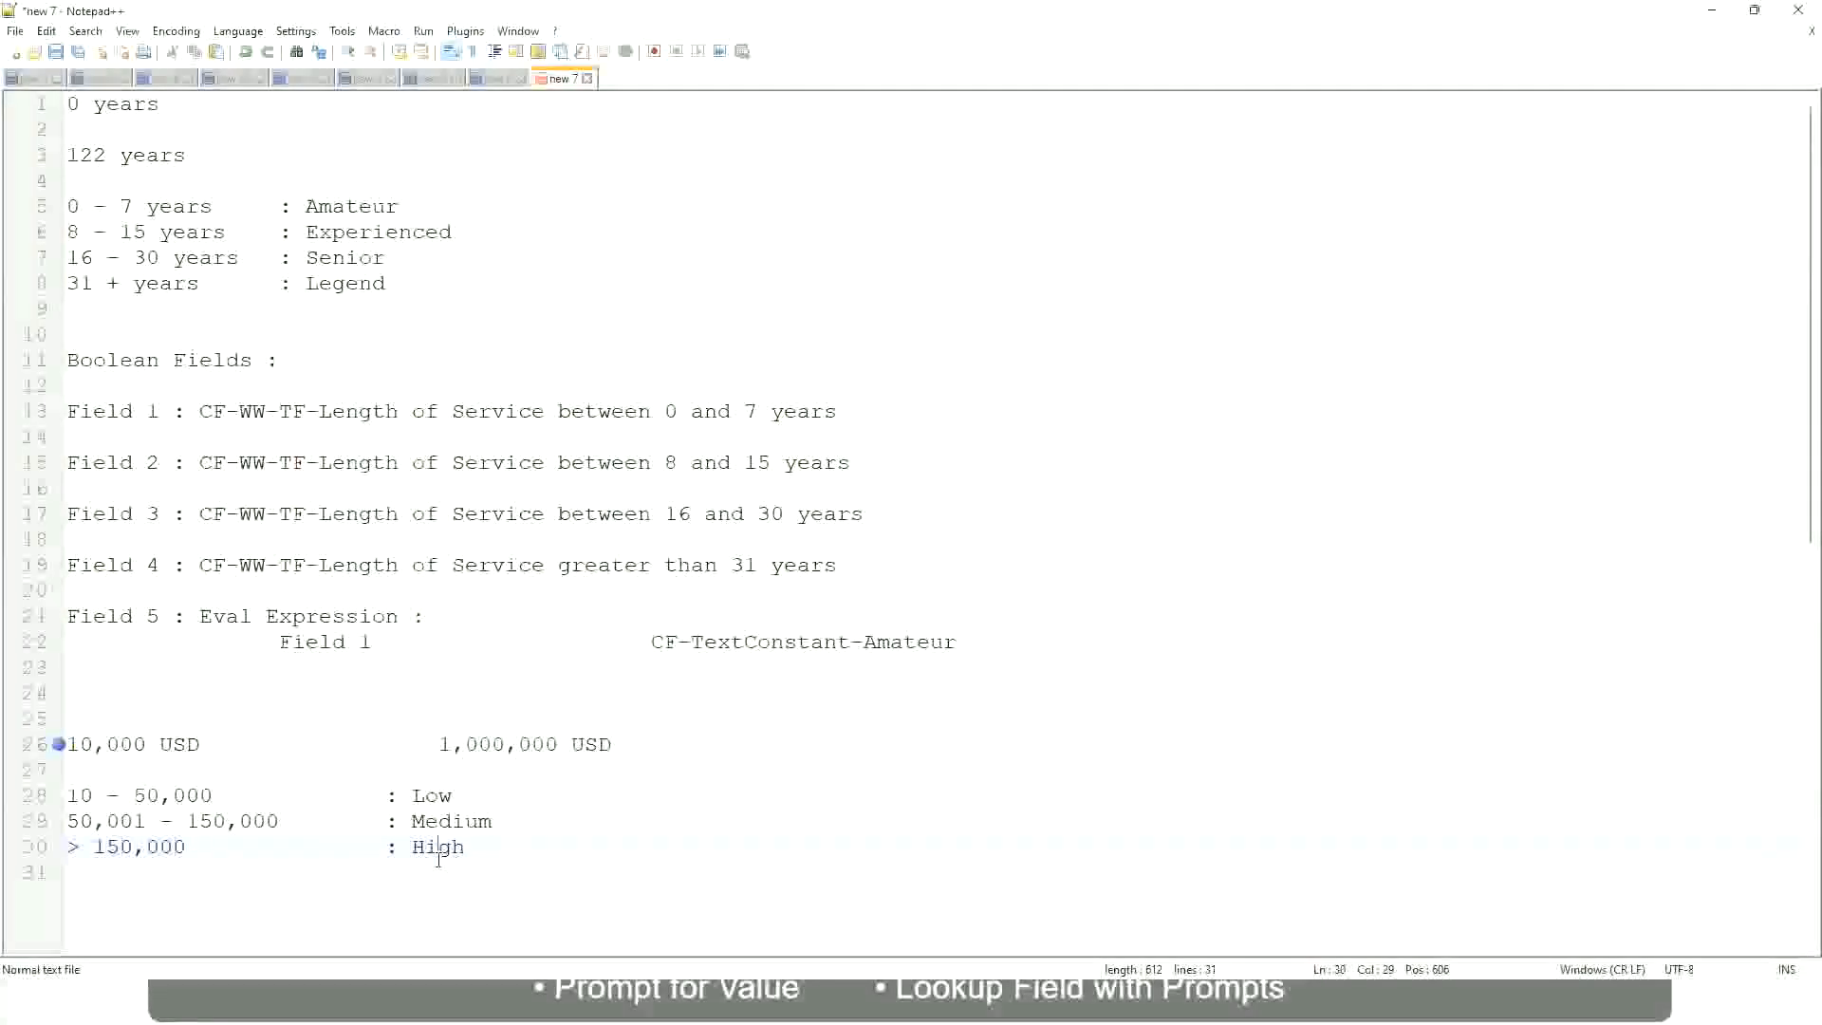
left_click(285, 776)
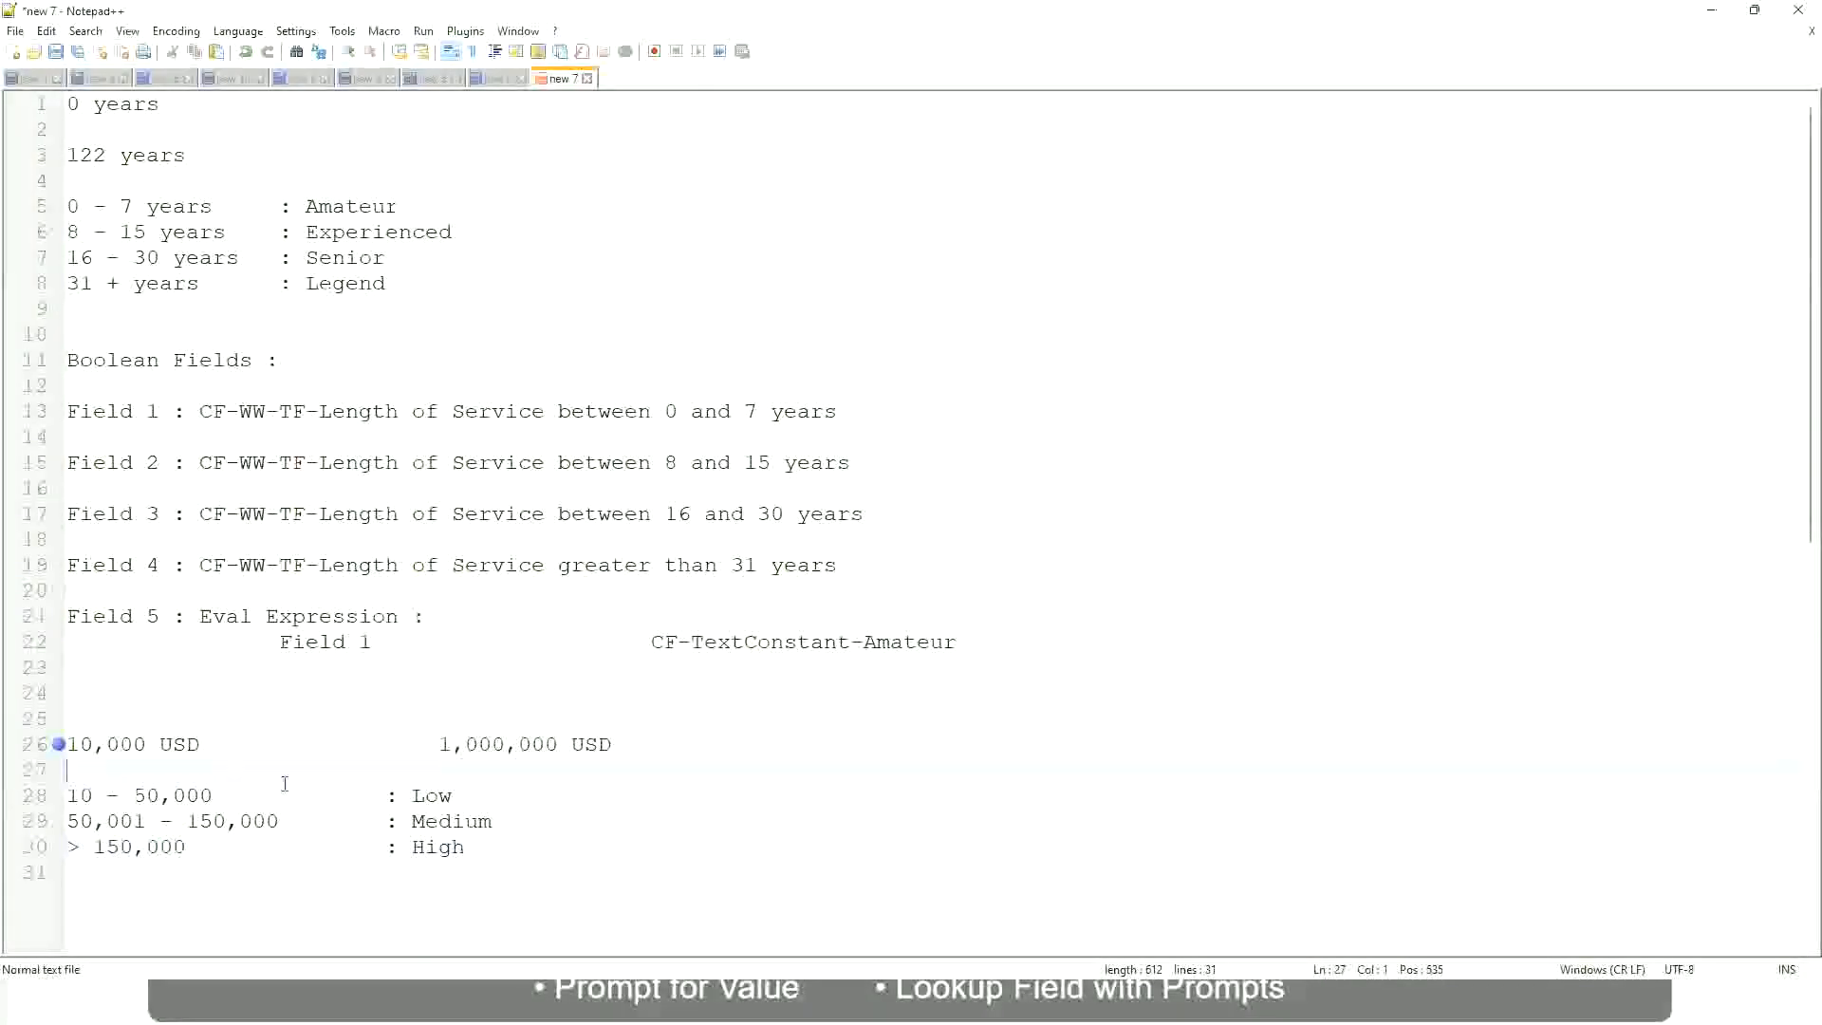
left_click(467, 843)
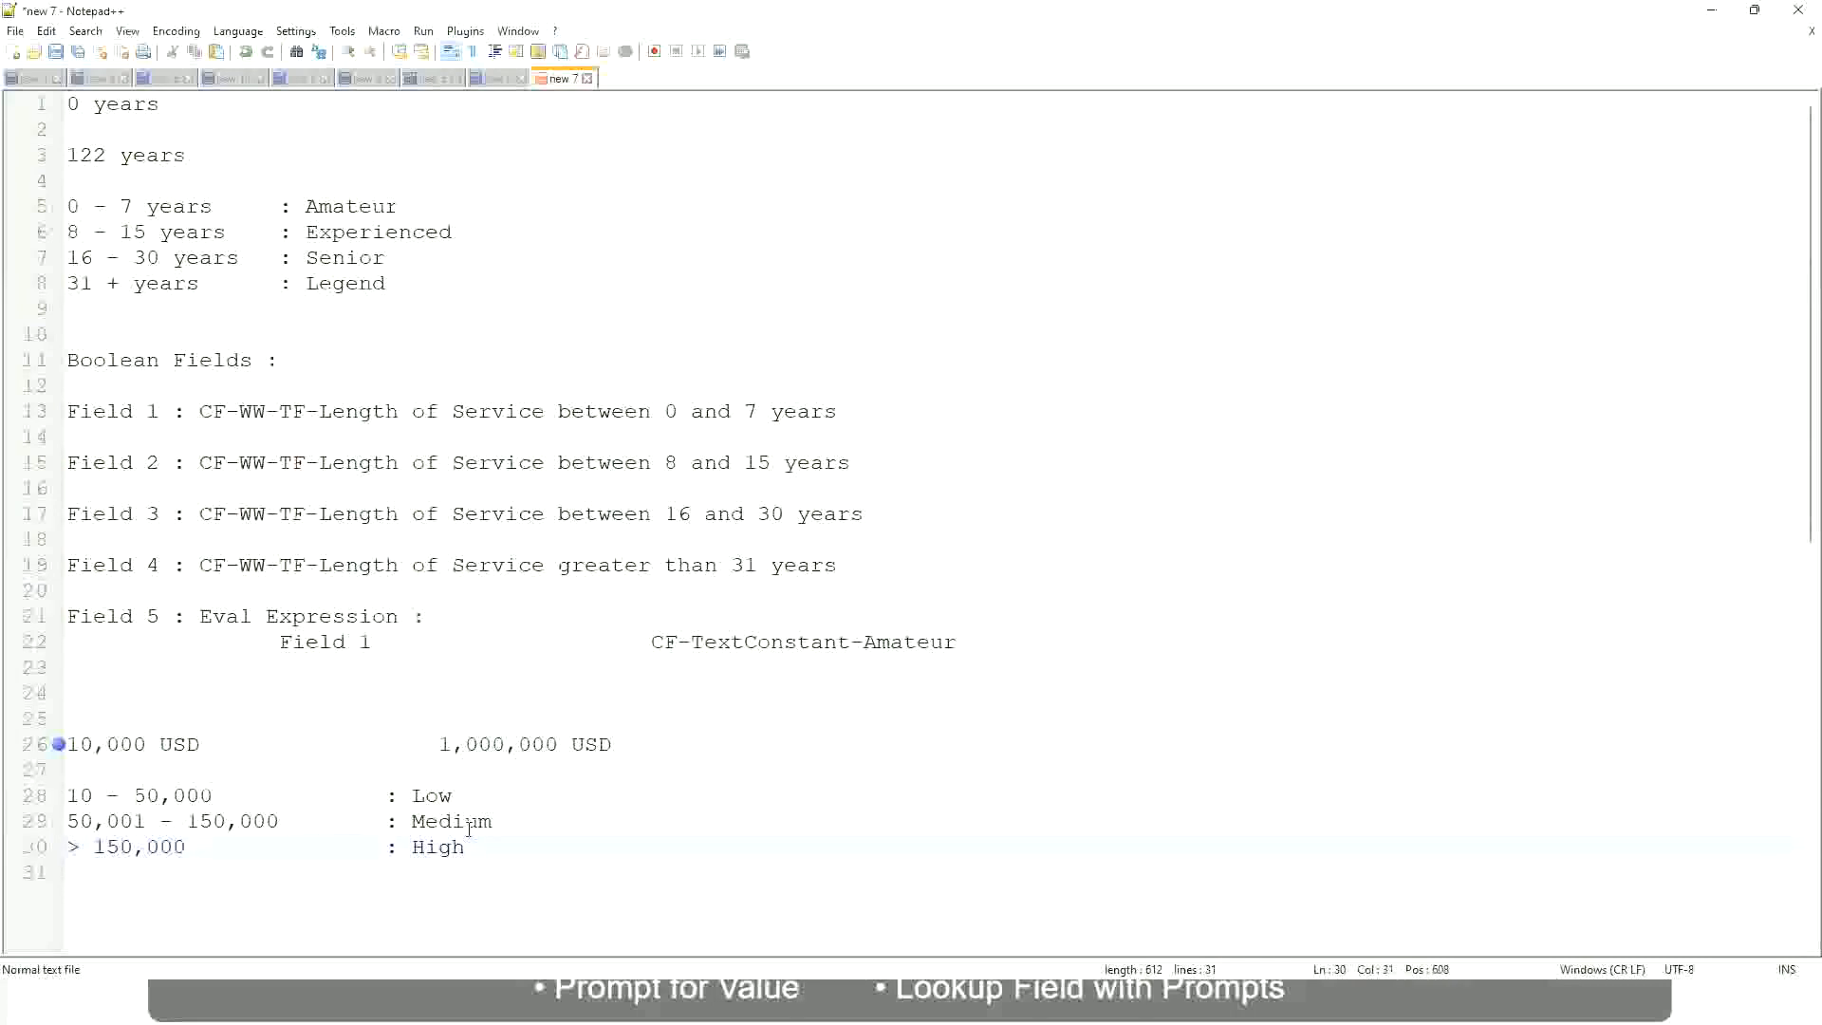